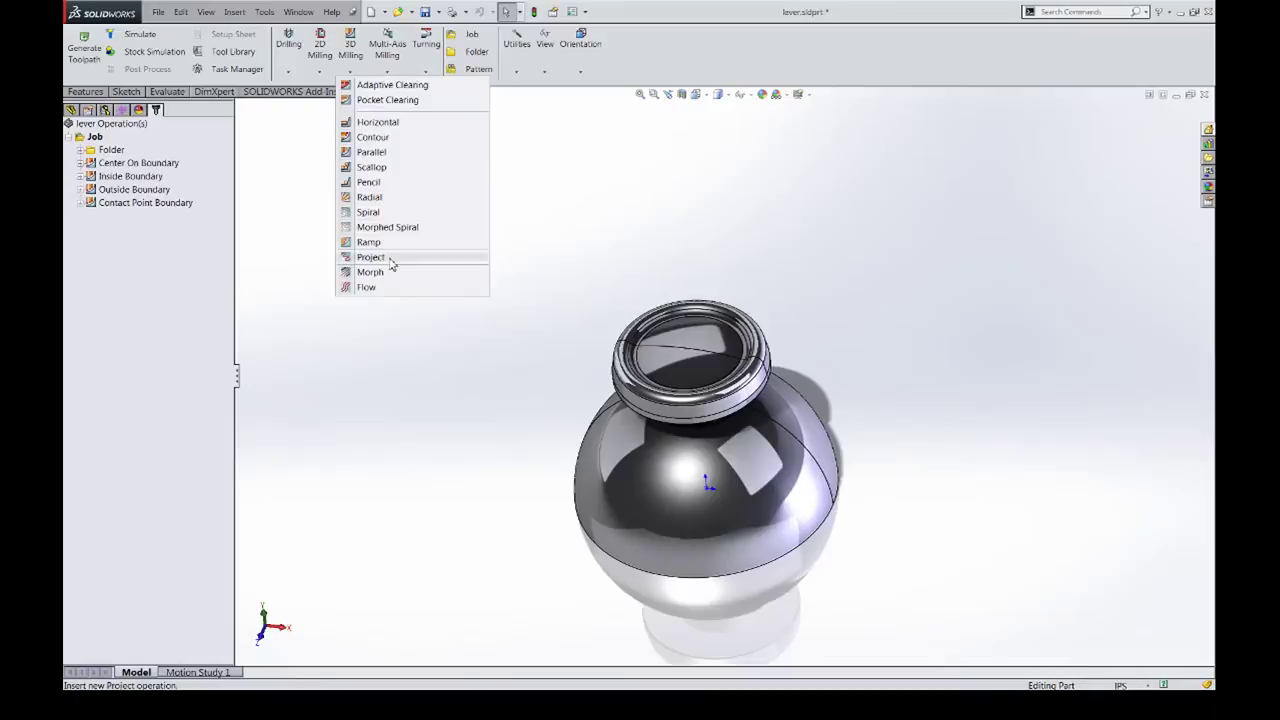
Check the machining boundary options offered by new 3D Contour and Scallop operations, cancelling each without creating it
{"action": "left_click", "coordinate": [372, 137]}
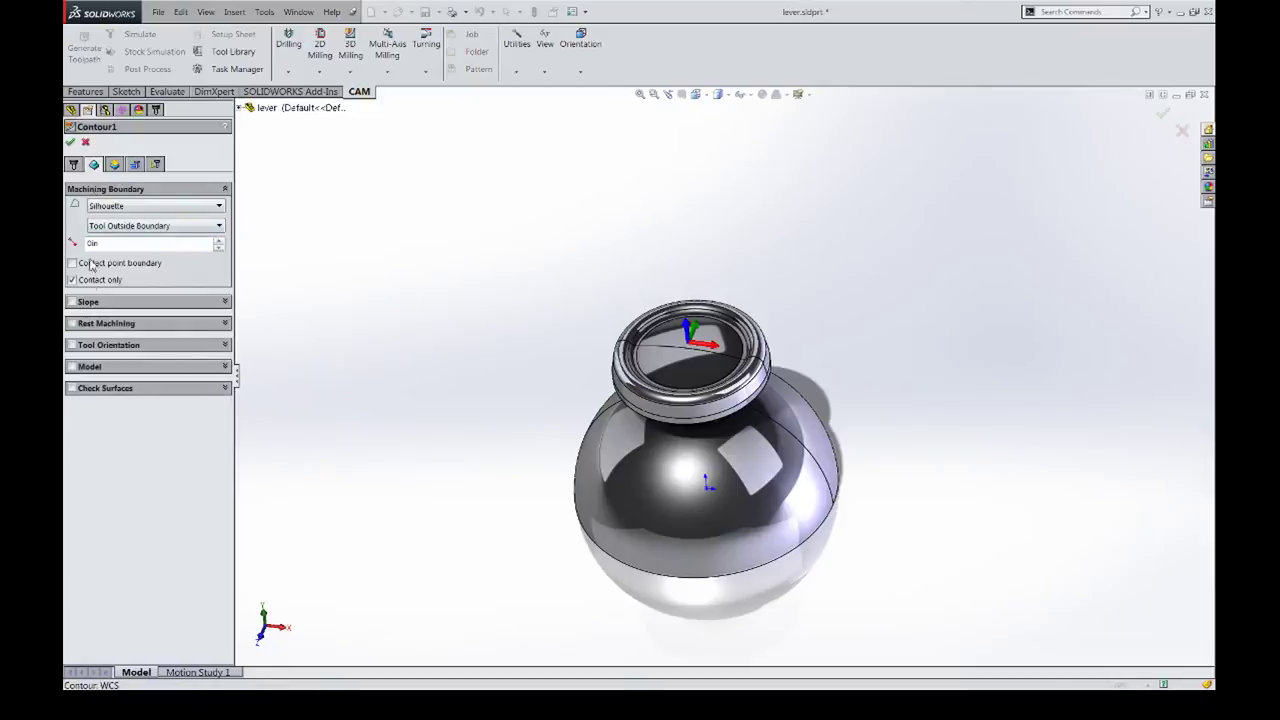
{"action": "left_click", "coordinate": [86, 143]}
{"action": "left_click", "coordinate": [392, 50]}
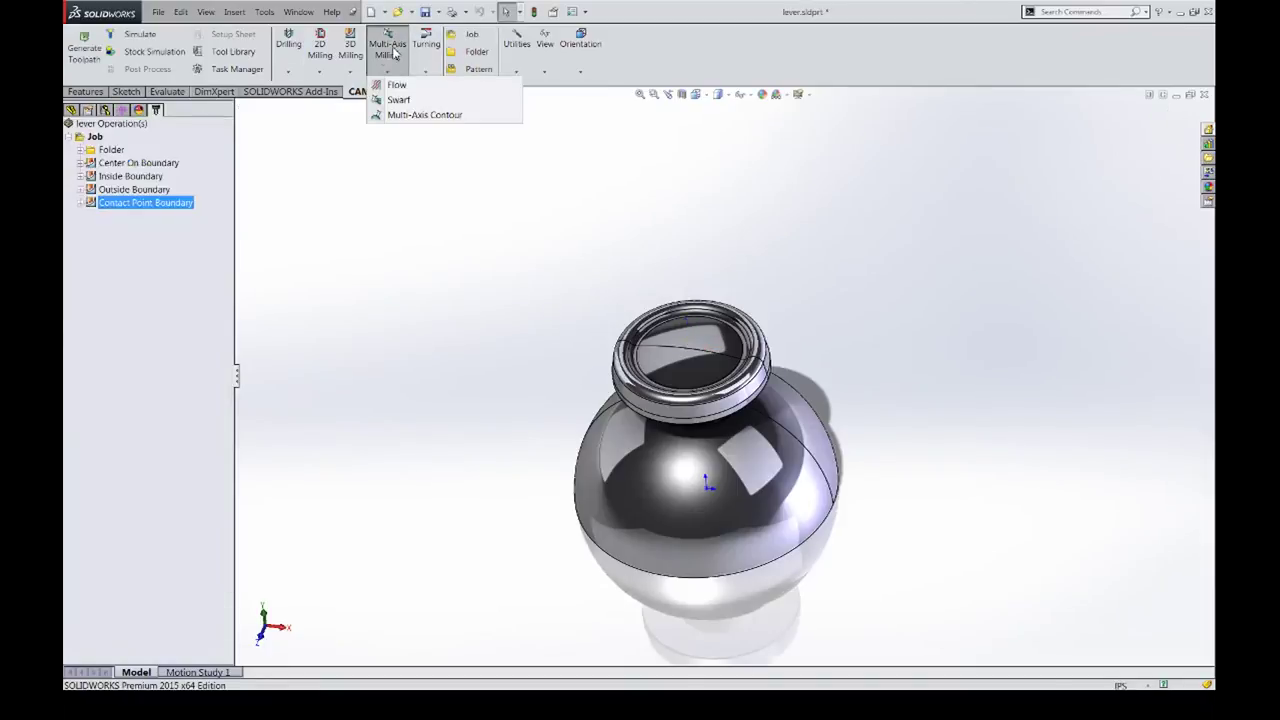
{"action": "left_click", "coordinate": [357, 54]}
{"action": "left_click", "coordinate": [356, 54]}
{"action": "left_click", "coordinate": [356, 54]}
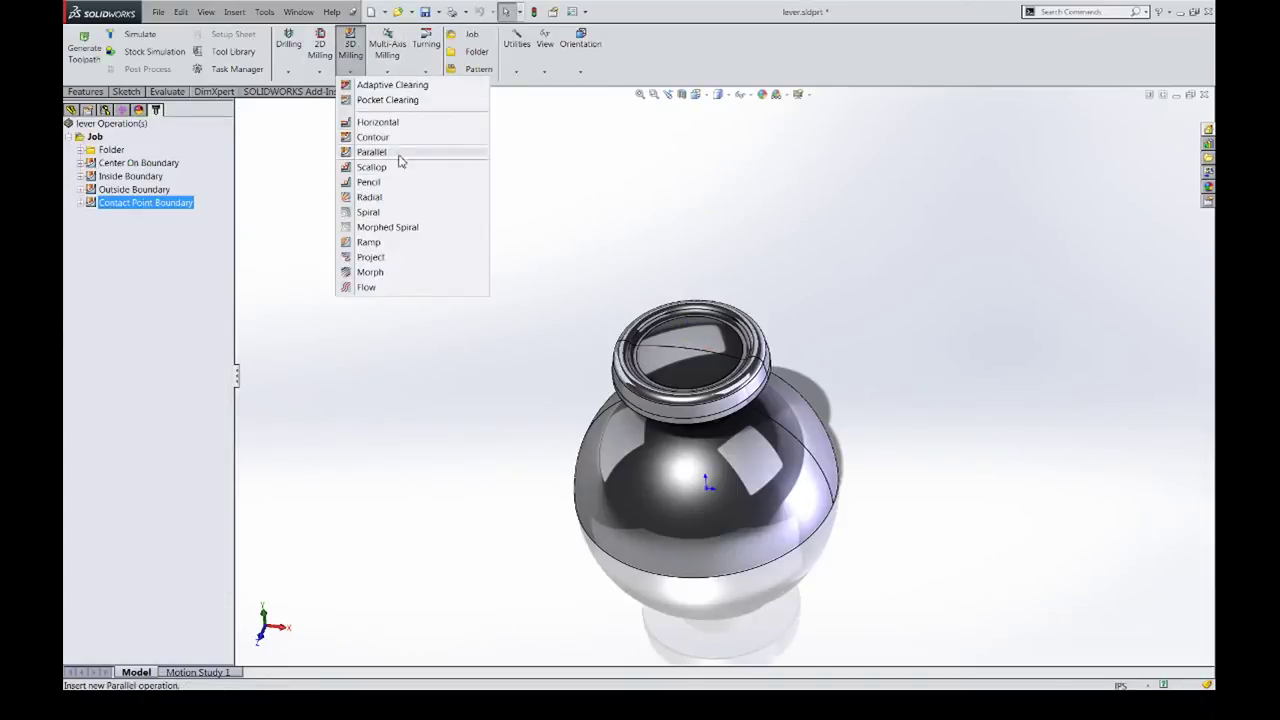
{"action": "left_click", "coordinate": [372, 197]}
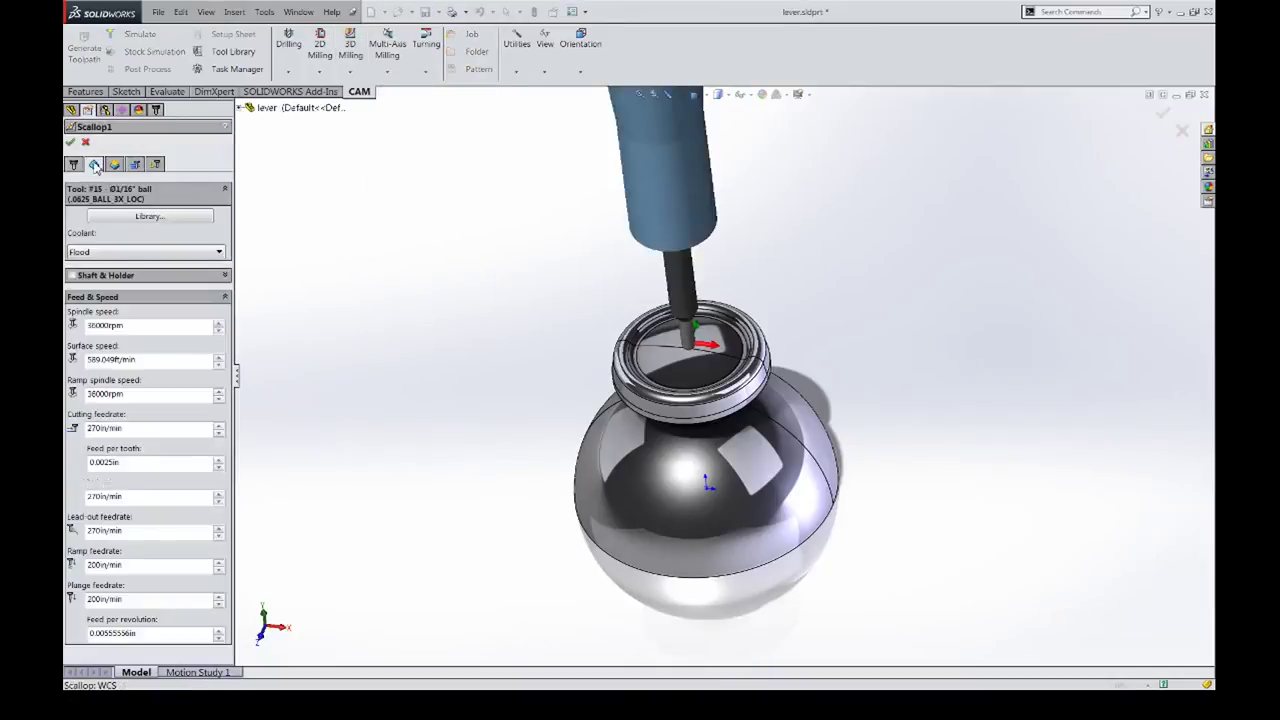
{"action": "left_click", "coordinate": [94, 165]}
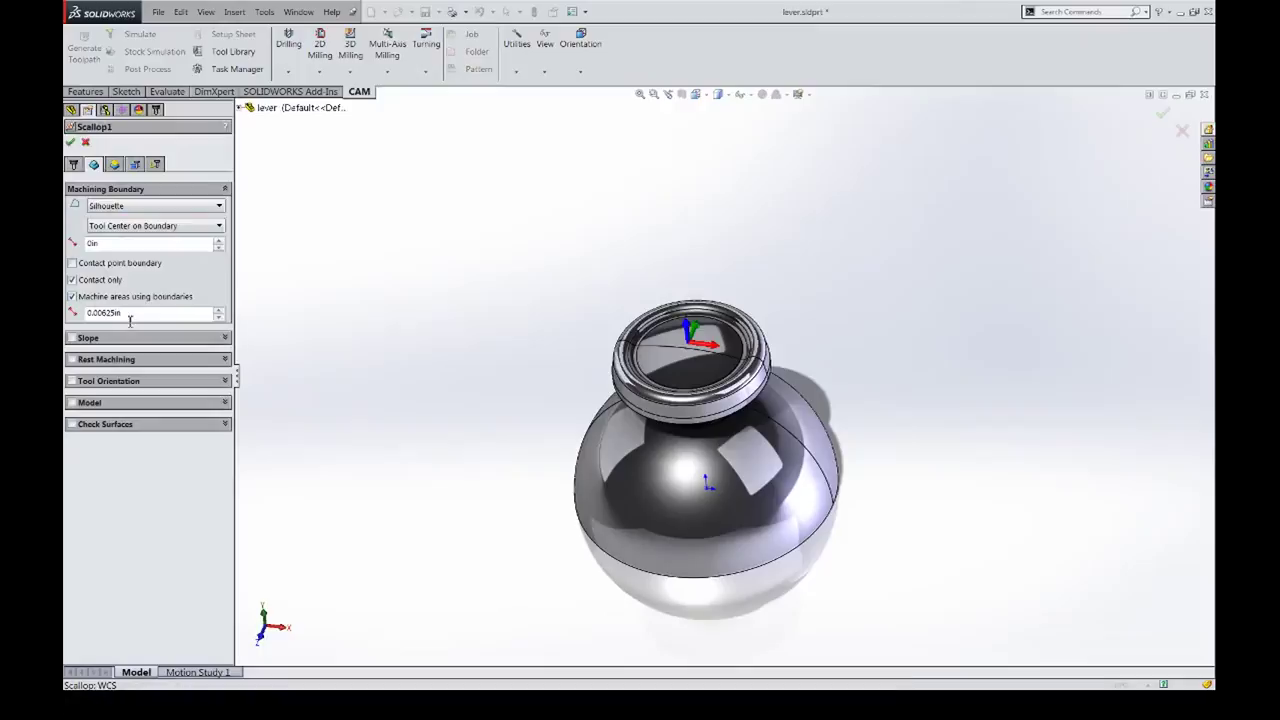
{"action": "left_click", "coordinate": [87, 144]}
Check the machining boundary options of a new 3D Ramp operation, and cancel it without creating it
{"action": "left_click", "coordinate": [350, 48]}
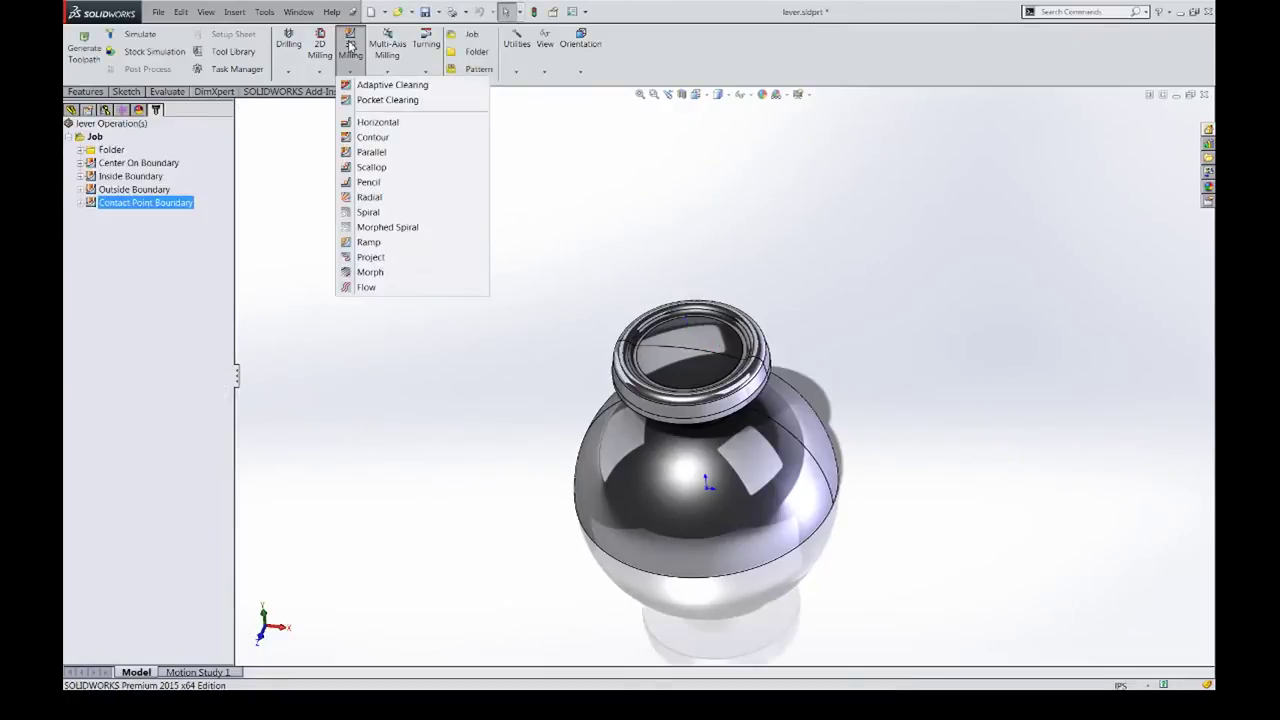
{"action": "left_click", "coordinate": [386, 245]}
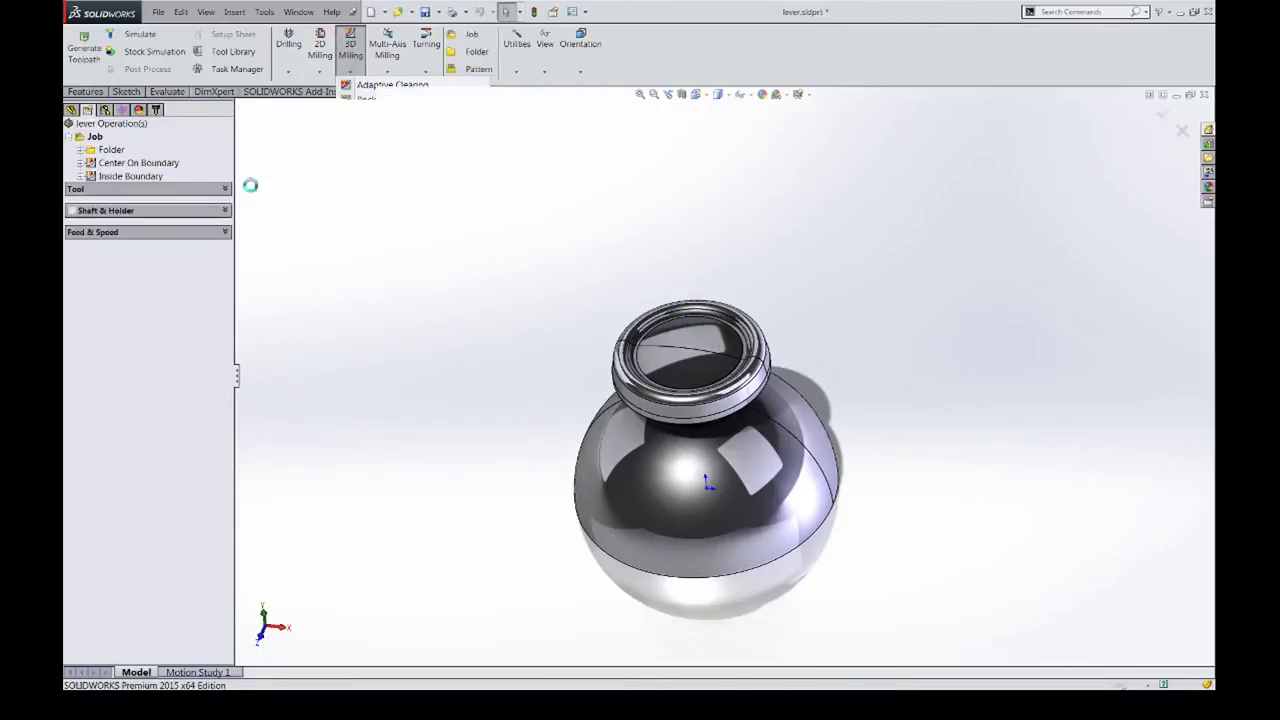
{"action": "left_click", "coordinate": [93, 164]}
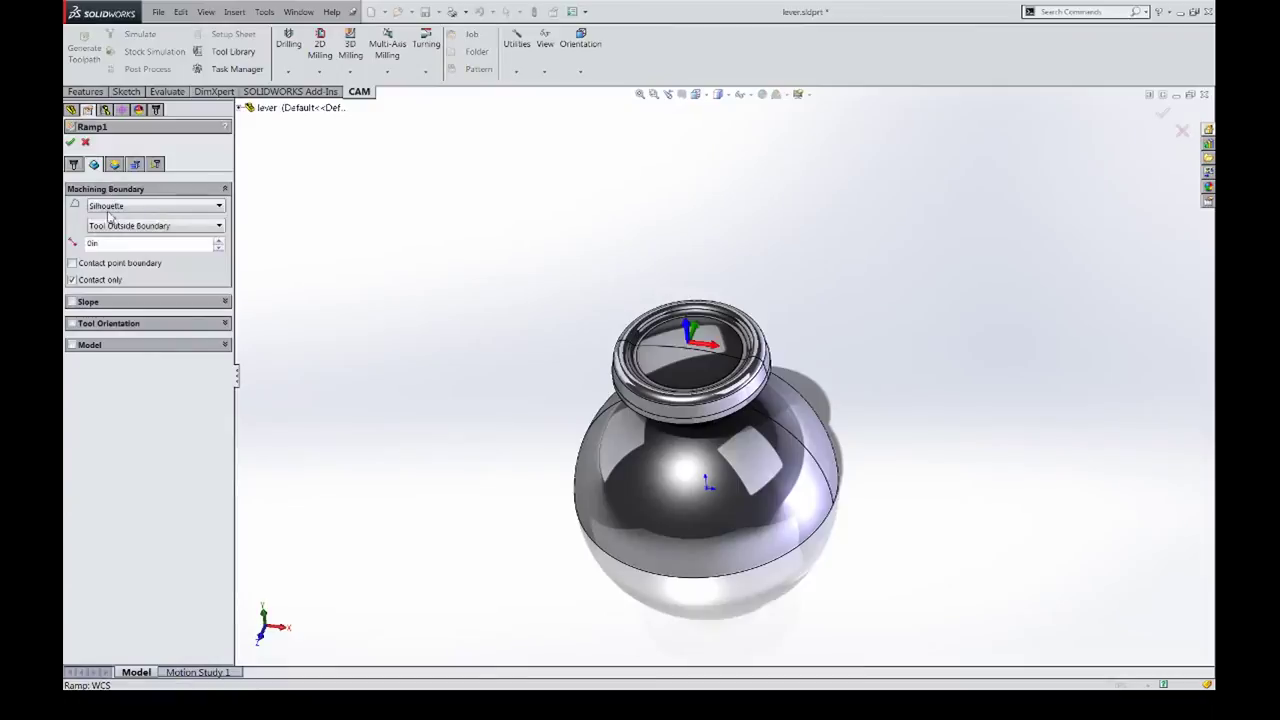
{"action": "left_click", "coordinate": [85, 143]}
Start a new 3D Parallel operation and bring up its machining boundary settings
{"action": "left_click", "coordinate": [350, 48]}
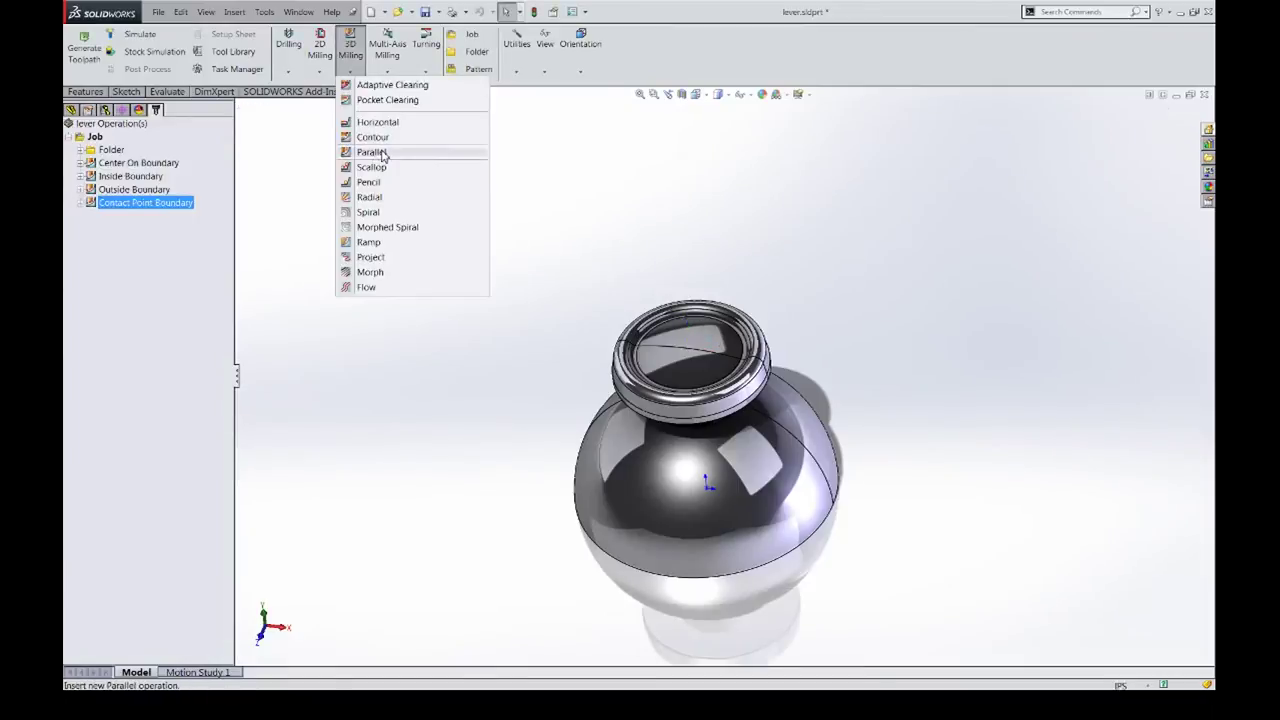
{"action": "left_click", "coordinate": [372, 152]}
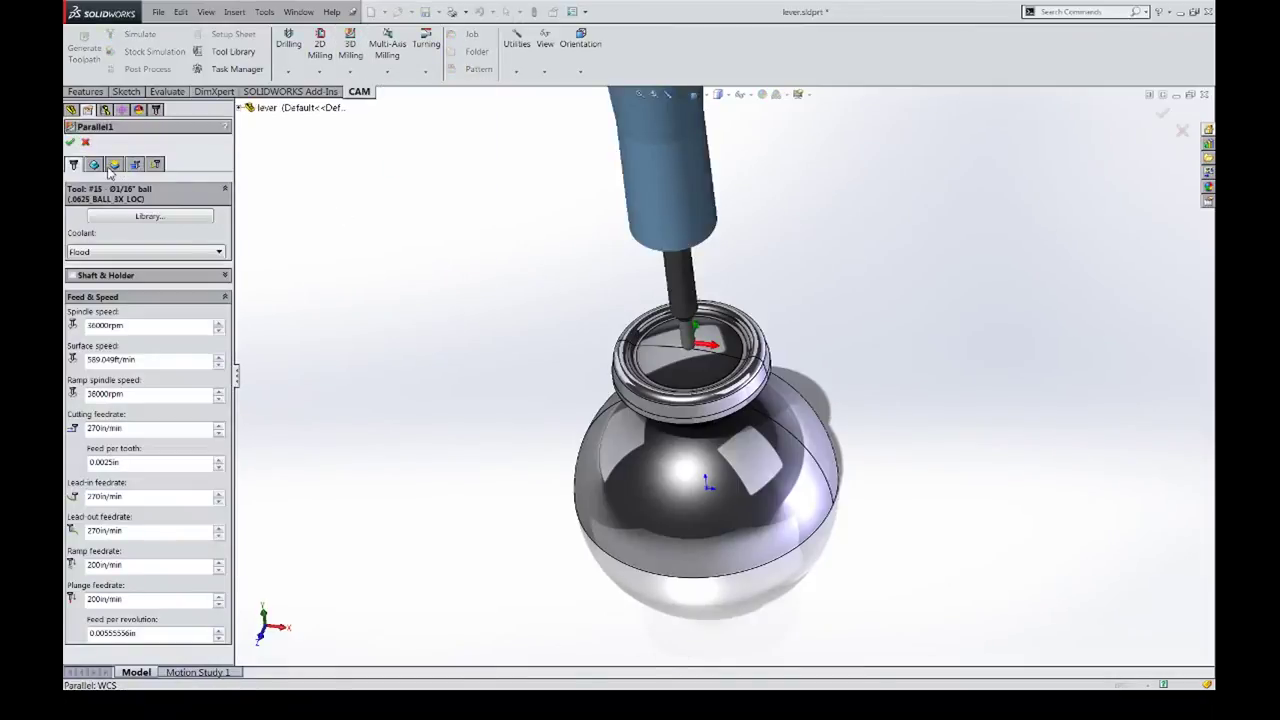
{"action": "left_click", "coordinate": [93, 166]}
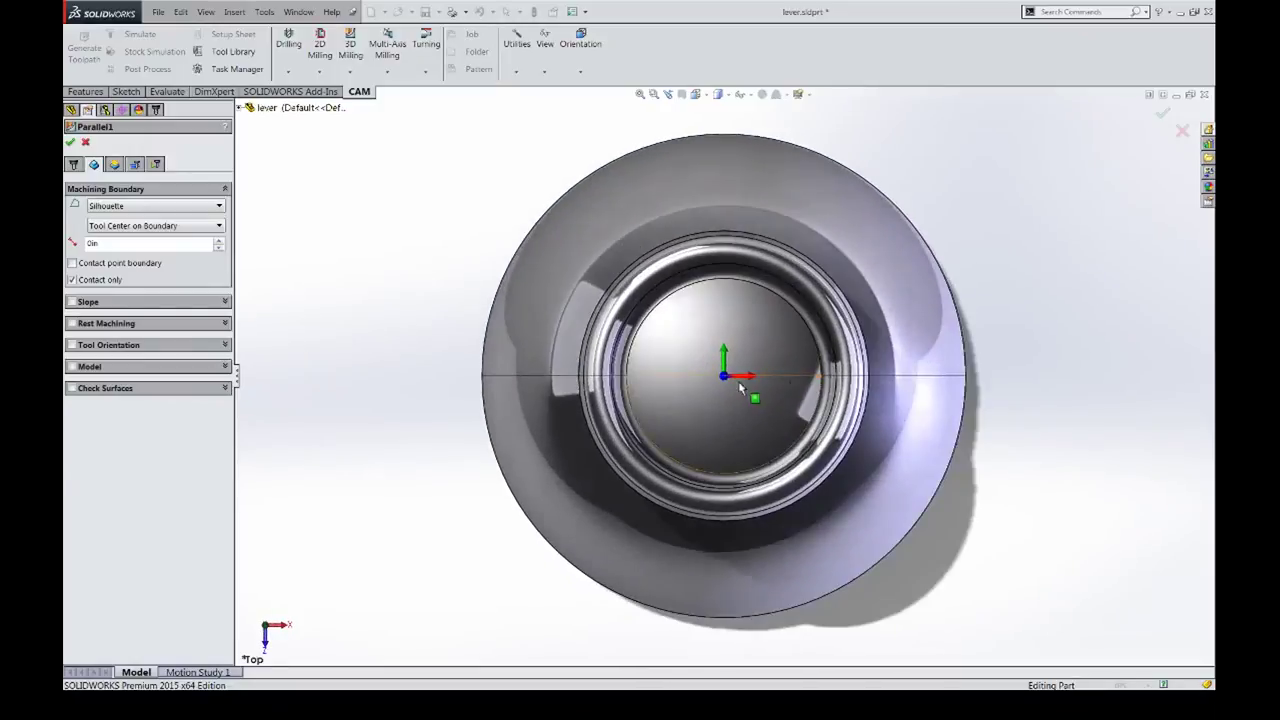
Examine the lever's outer silhouette from above, and its rim, neck and dome from the side
{"action": "scroll", "coordinate": [986, 408], "scroll_direction": "up", "scroll_amount": 2}
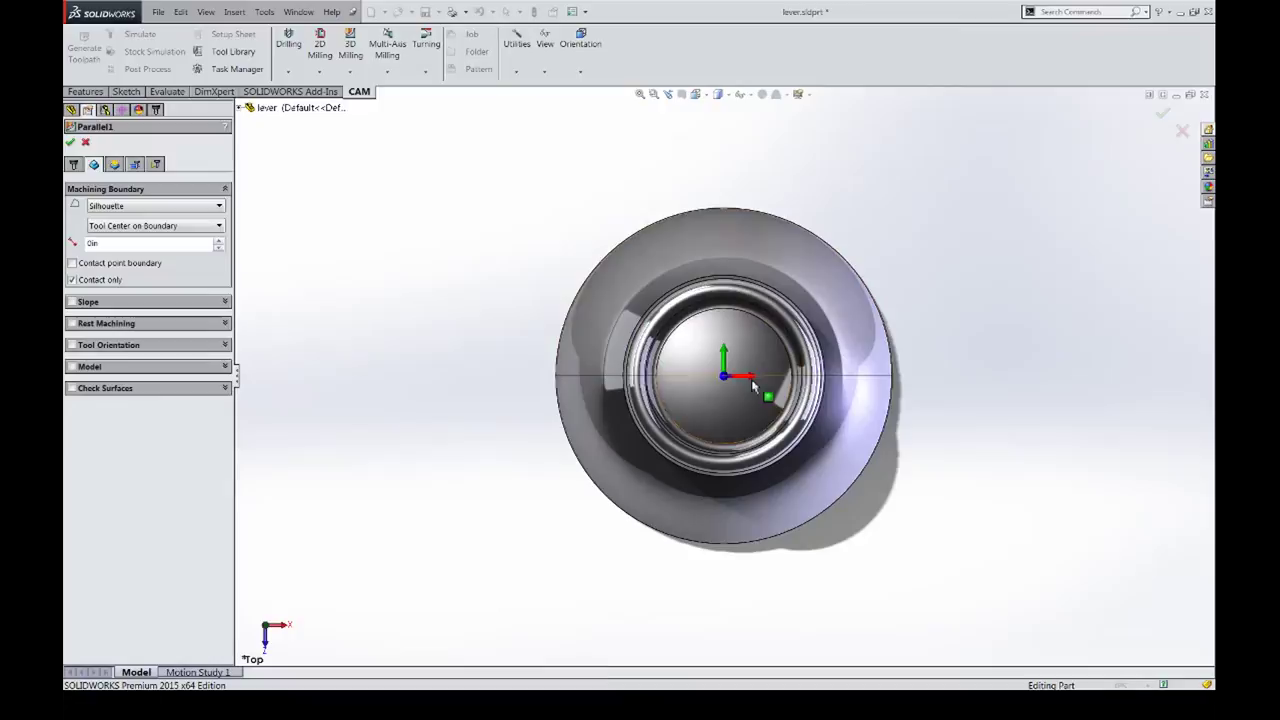
{"action": "left_click", "coordinate": [138, 166]}
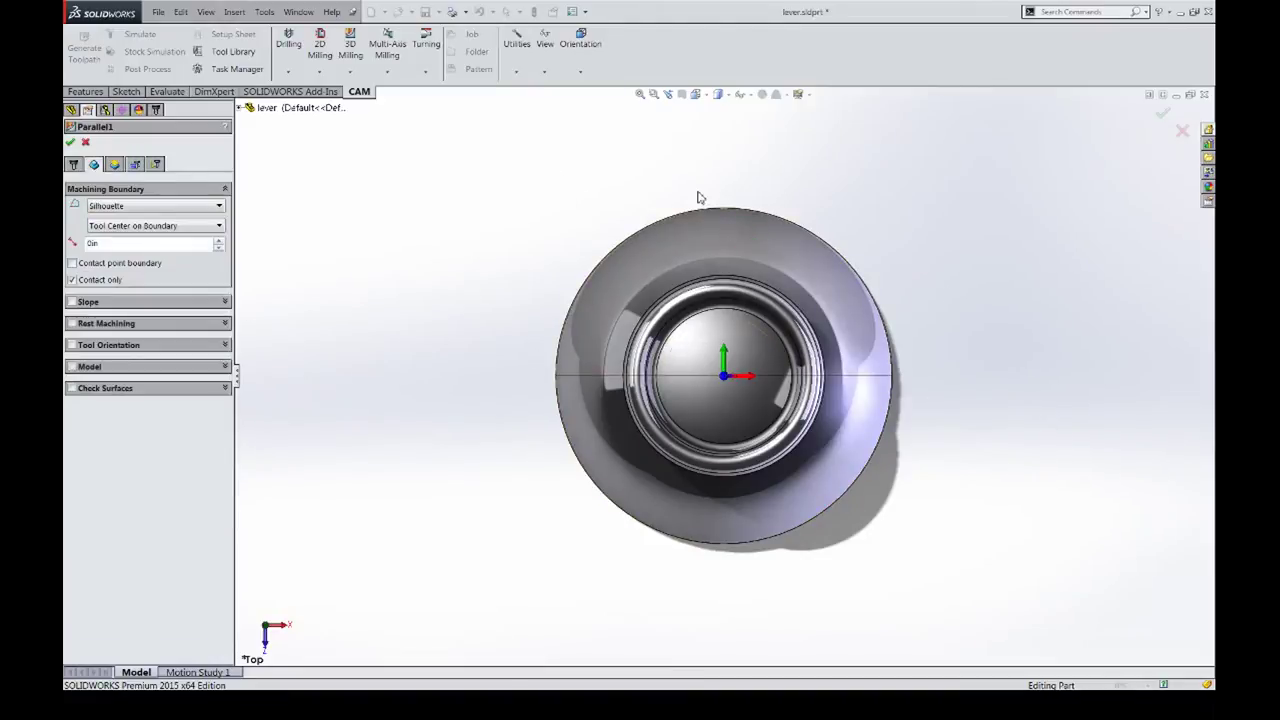
{"action": "middle_click_drag", "start_coordinate": [795, 224], "coordinate": [852, 236]}
{"action": "key", "text": "Up"}
{"action": "key", "text": "Up"}
{"action": "key", "text": "Up"}
{"action": "key", "text": "Up"}
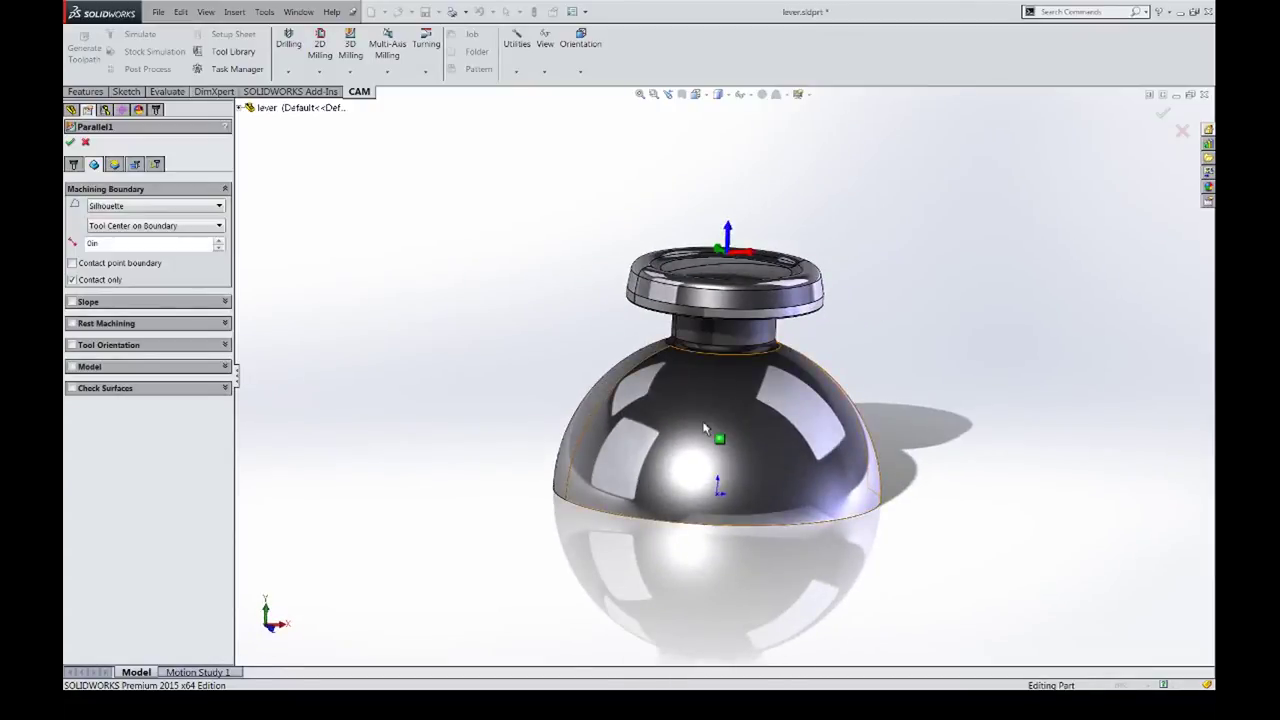
{"action": "middle_click_drag", "start_coordinate": [677, 320], "coordinate": [649, 349]}
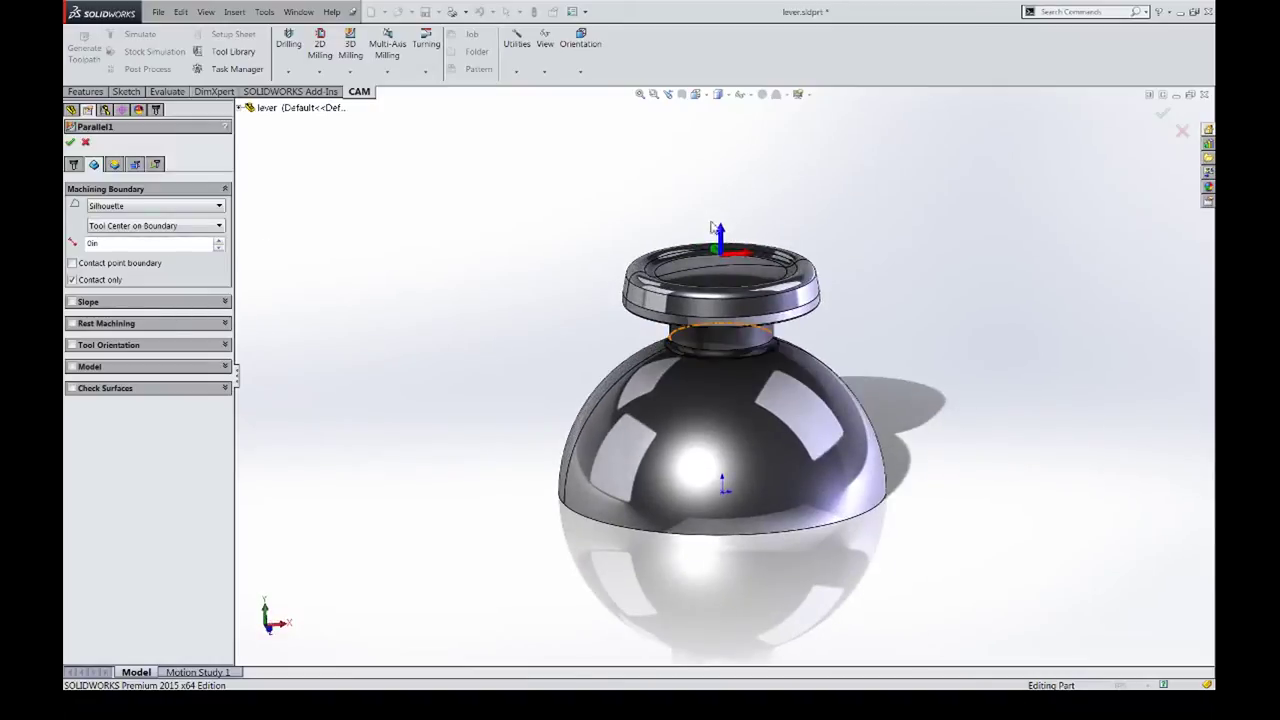
{"action": "middle_click_drag", "start_coordinate": [712, 228], "coordinate": [764, 278]}
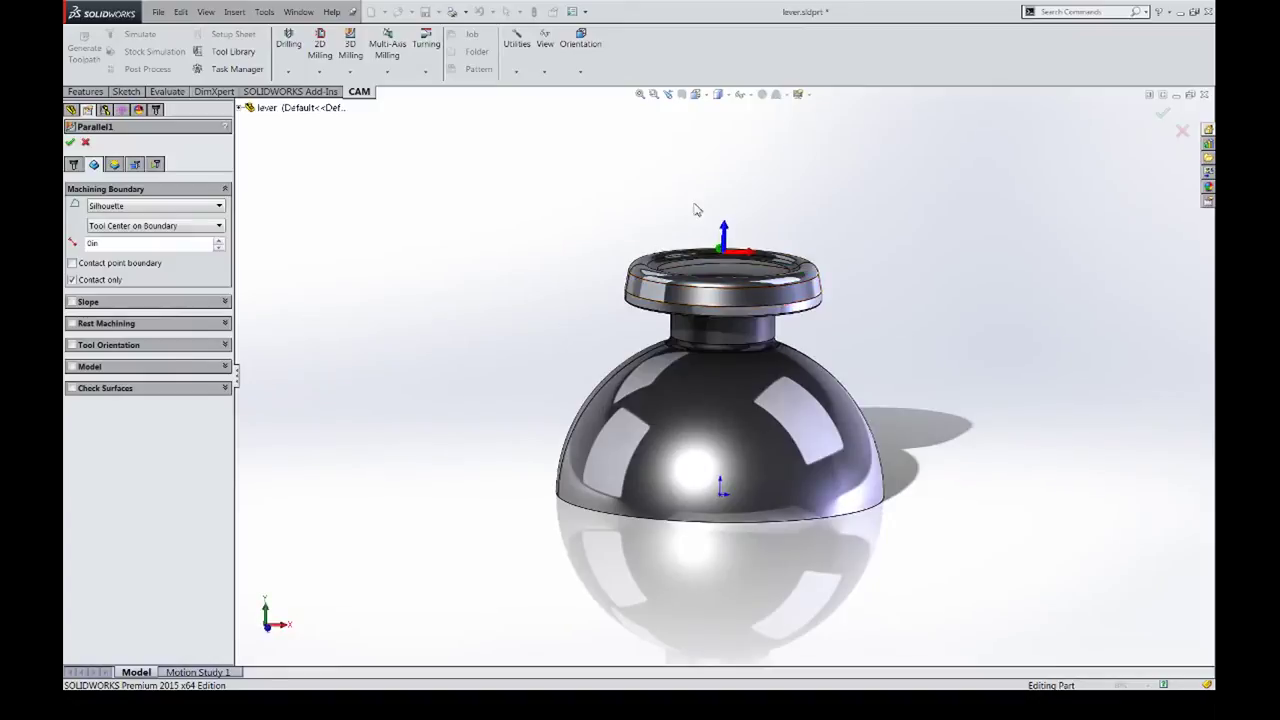
{"action": "middle_click_drag", "start_coordinate": [738, 200], "coordinate": [745, 255]}
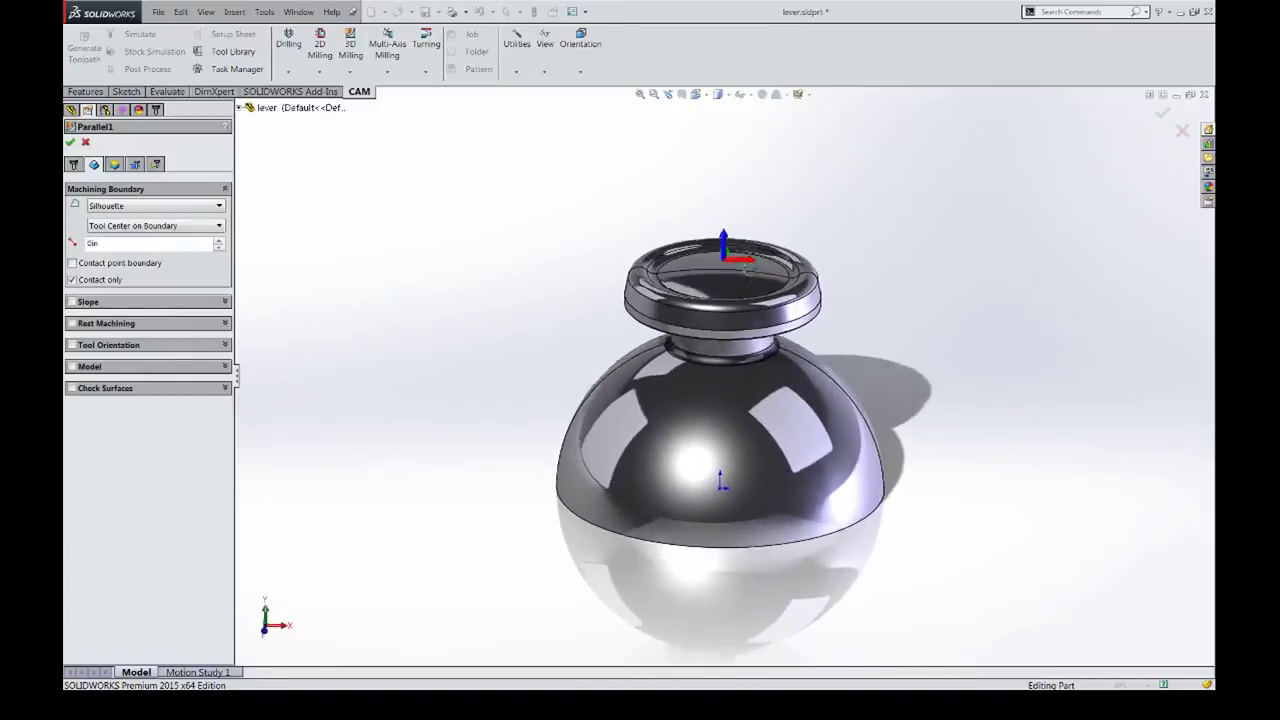
Set the Parallel operation's machining boundary to Bounding Box with Tool Outside Boundary, and generate its toolpath
{"action": "left_click", "coordinate": [170, 210]}
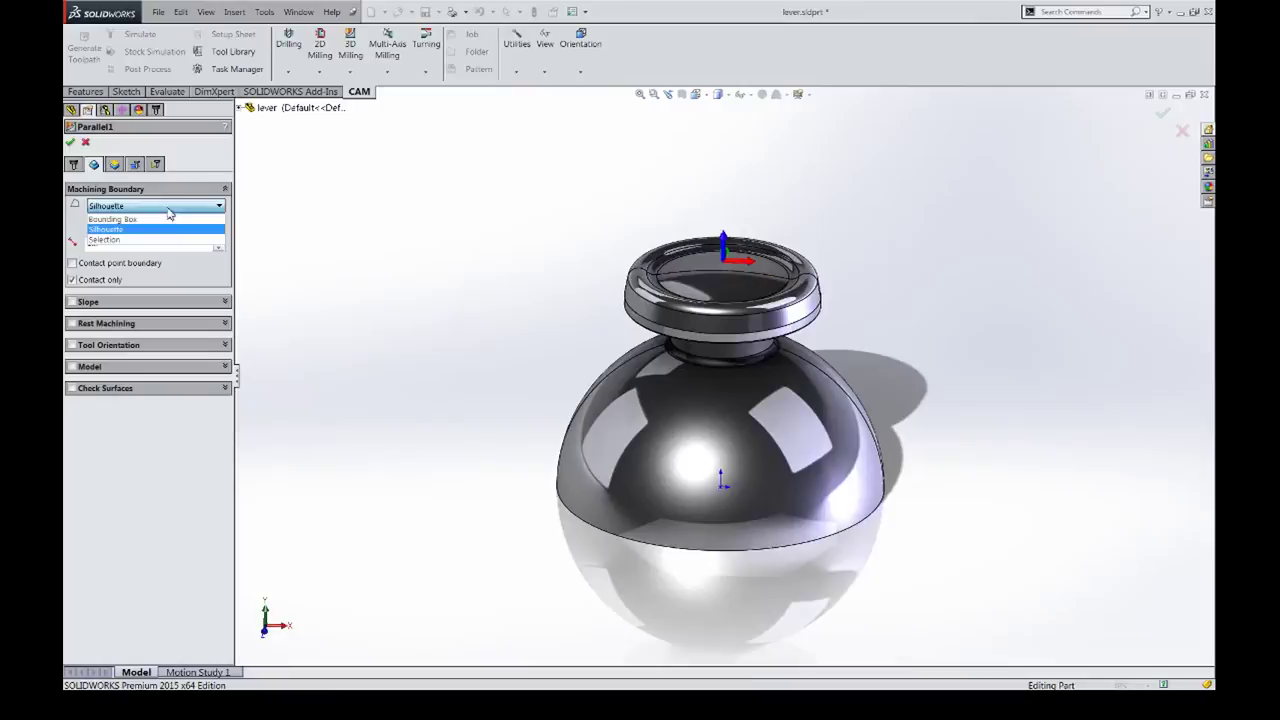
{"action": "left_click", "coordinate": [166, 226]}
{"action": "left_click", "coordinate": [150, 228]}
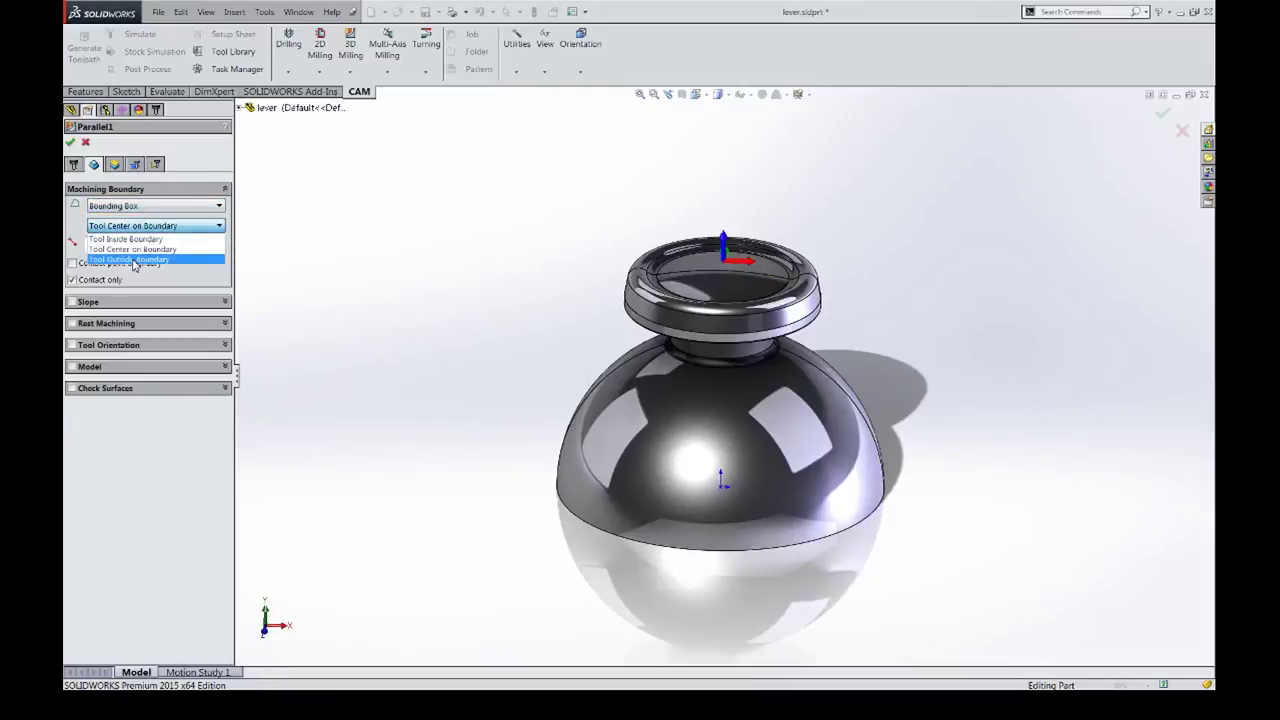
{"action": "left_click", "coordinate": [132, 259]}
{"action": "left_click", "coordinate": [71, 142]}
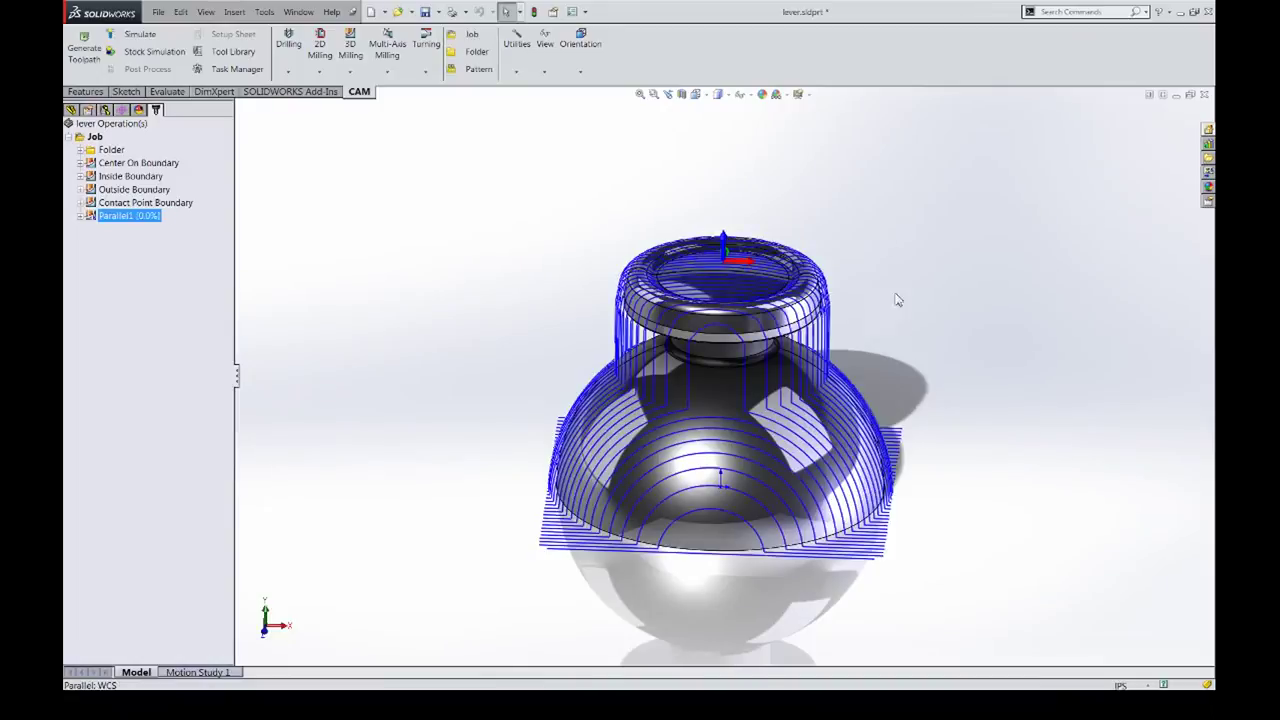
Examine how the Parallel toolpath fills the rectangular bounding box, from the top and at an angle
{"action": "middle_click_drag", "start_coordinate": [894, 291], "coordinate": [852, 480]}
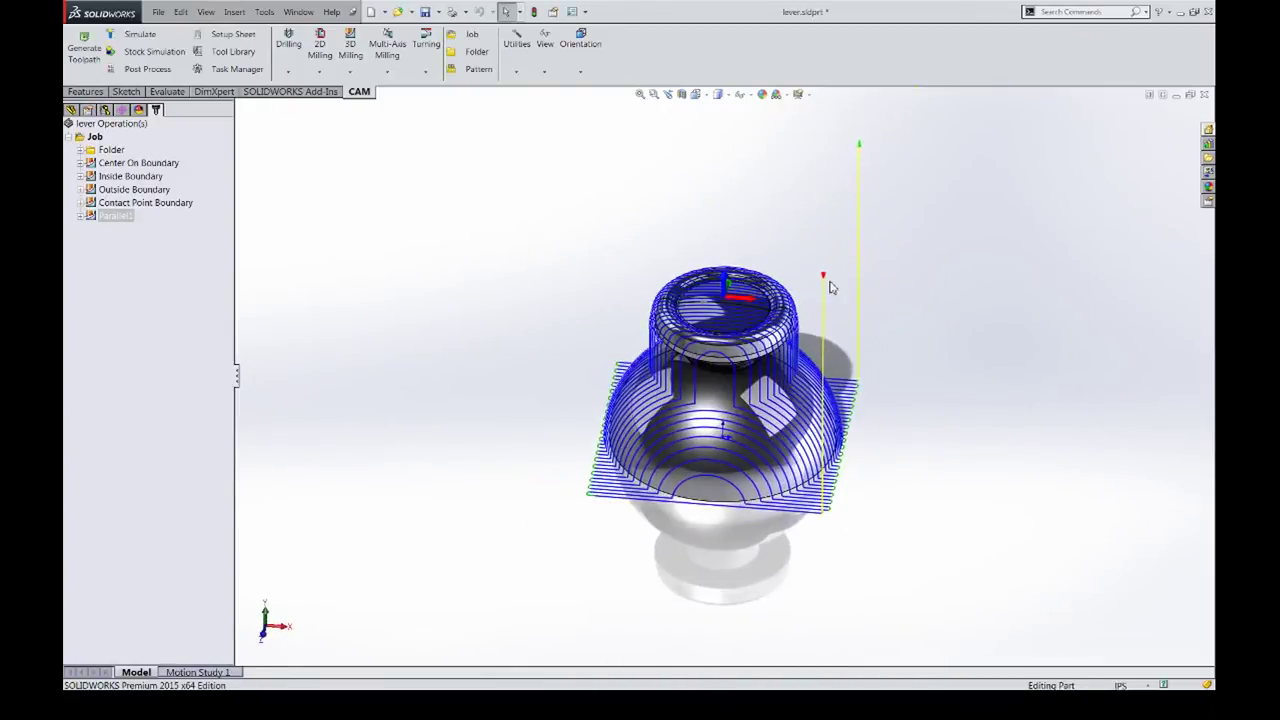
{"action": "key", "text": "ctrl+5"}
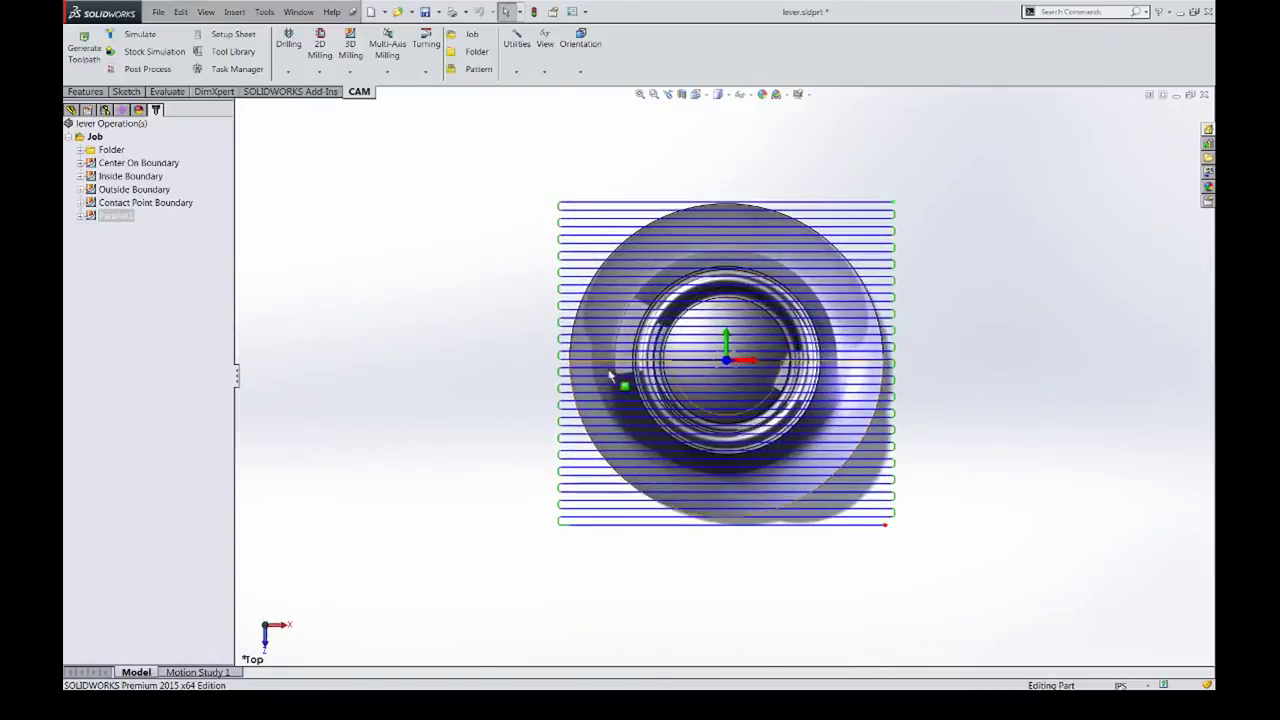
{"action": "middle_click_drag", "start_coordinate": [737, 491], "coordinate": [733, 362]}
{"action": "scroll", "coordinate": [742, 420], "scroll_direction": "up", "scroll_amount": 4}
{"action": "middle_click_drag", "start_coordinate": [772, 432], "coordinate": [748, 408]}
{"action": "scroll", "coordinate": [747, 406], "scroll_direction": "down", "scroll_amount": 2}
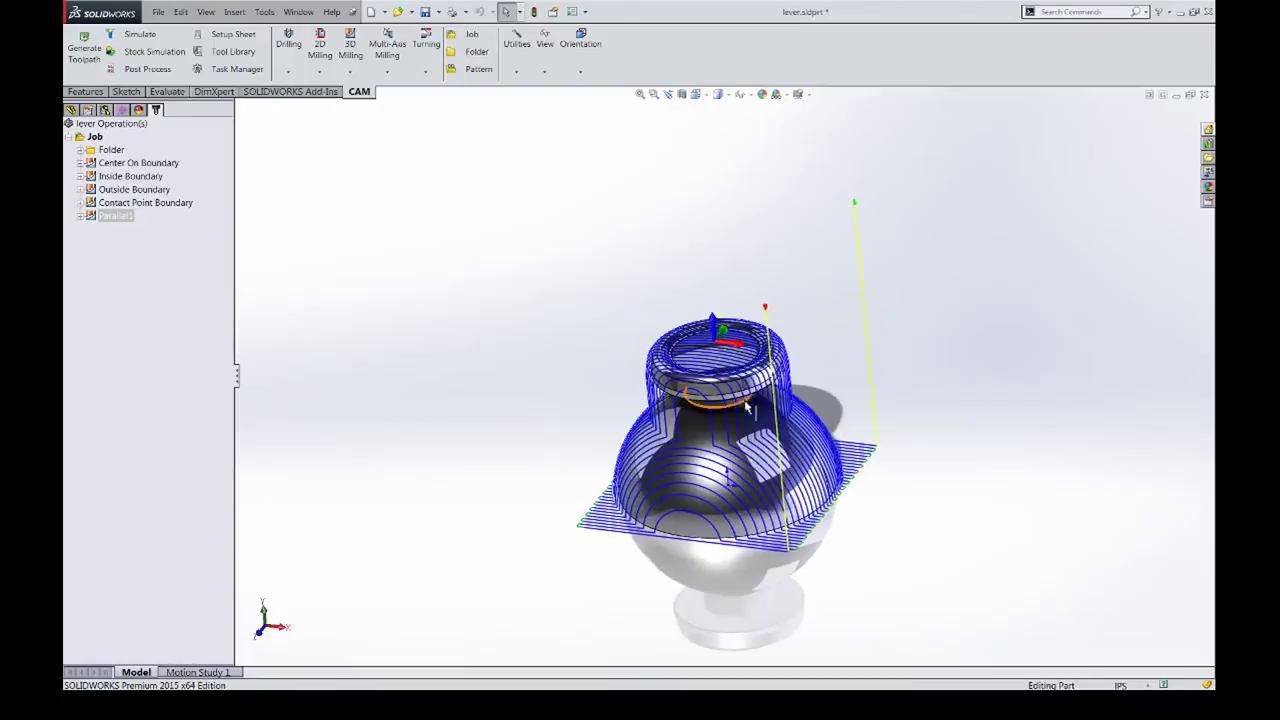
Simulate the Parallel toolpath and inspect the tool where it nears the lever's rim and dome
{"action": "left_click", "coordinate": [138, 36]}
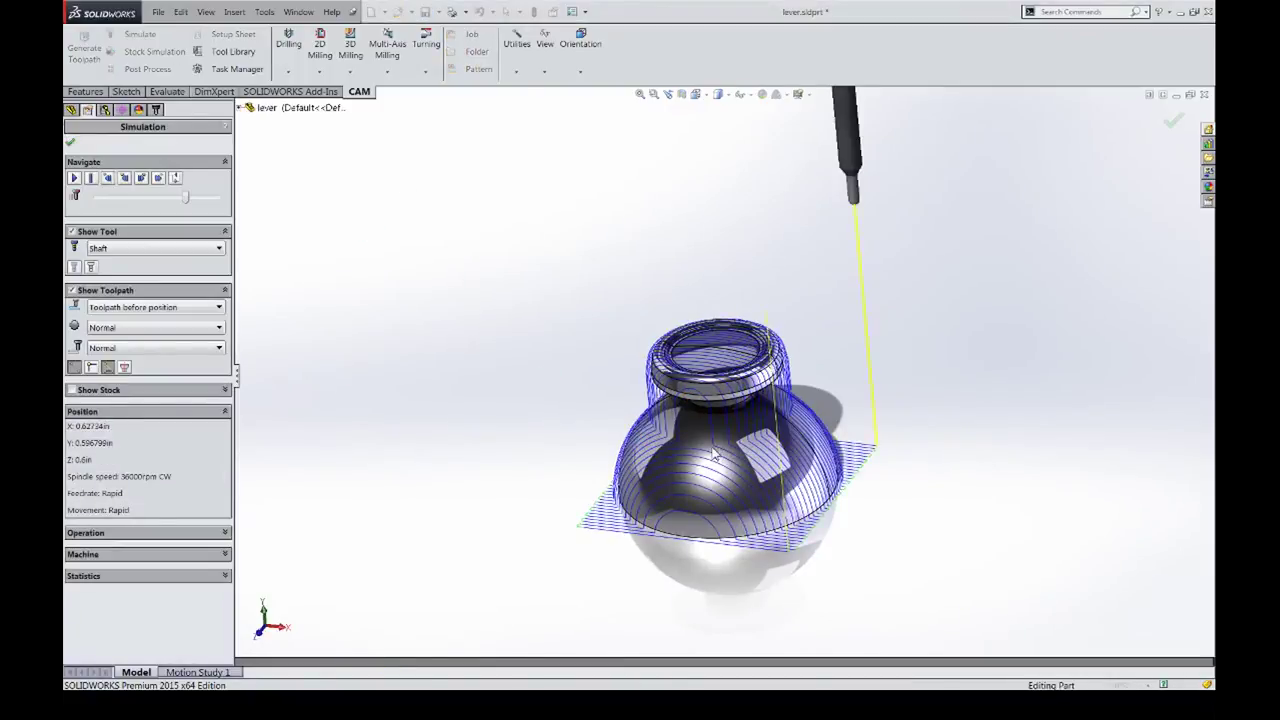
{"action": "left_click", "coordinate": [713, 455]}
{"action": "middle_click_drag", "start_coordinate": [815, 480], "coordinate": [866, 434]}
{"action": "scroll", "coordinate": [866, 434], "scroll_direction": "down", "scroll_amount": 8}
{"action": "scroll", "coordinate": [629, 434], "scroll_direction": "up", "scroll_amount": 7}
{"action": "middle_click_drag", "start_coordinate": [634, 360], "coordinate": [704, 332]}
{"action": "scroll", "coordinate": [689, 346], "scroll_direction": "down", "scroll_amount": 3}
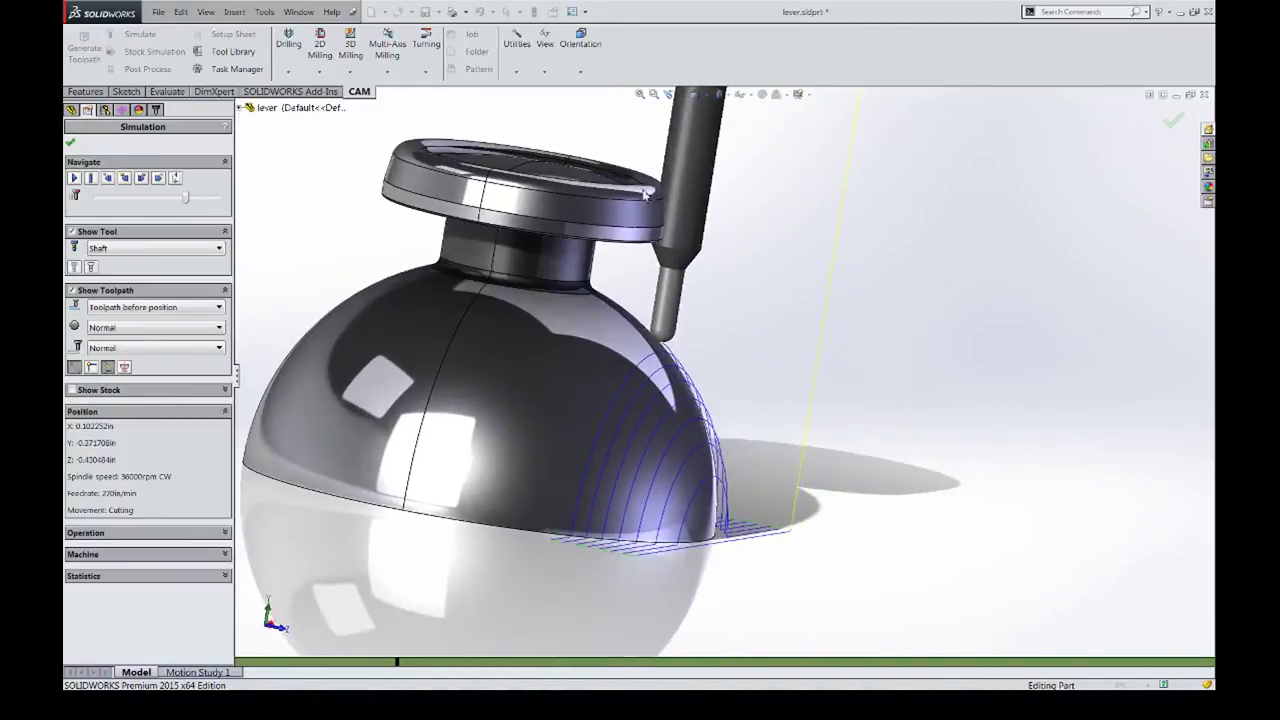
{"action": "middle_click_drag", "start_coordinate": [690, 312], "coordinate": [515, 318]}
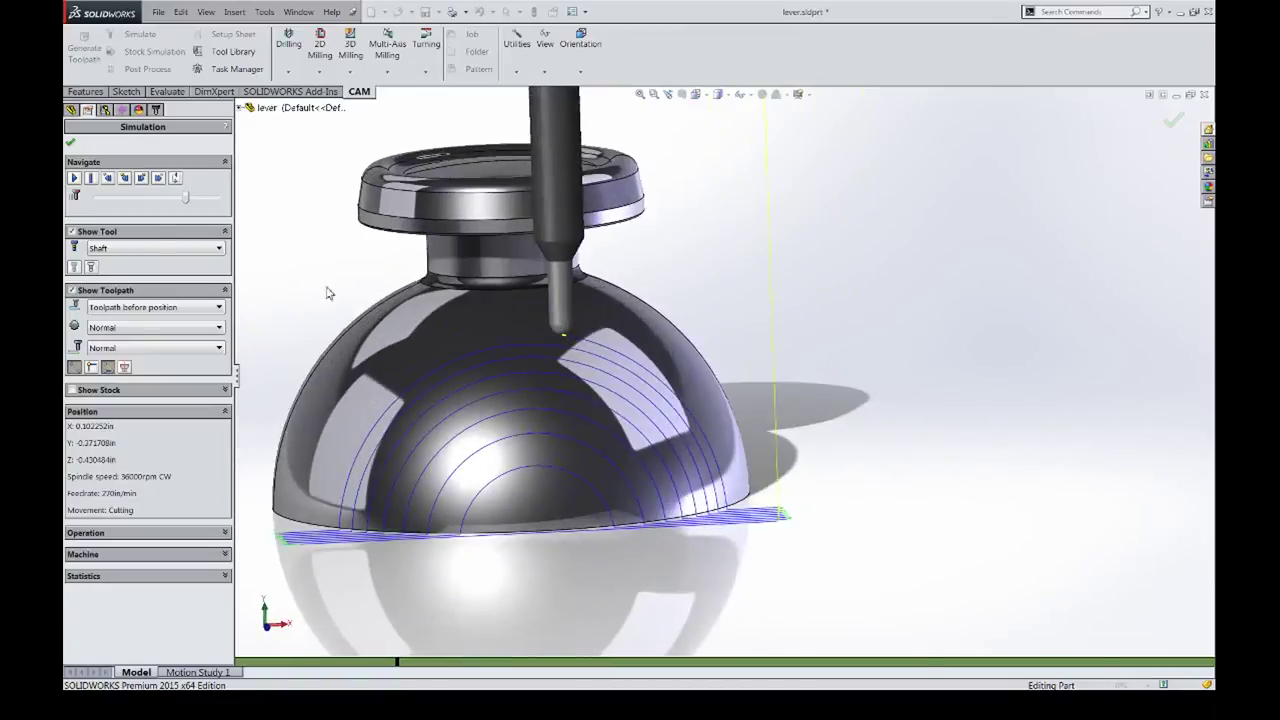
Resume the simulation and follow the tool over the rim, down the dome and past the part's edges
{"action": "left_click", "coordinate": [74, 178]}
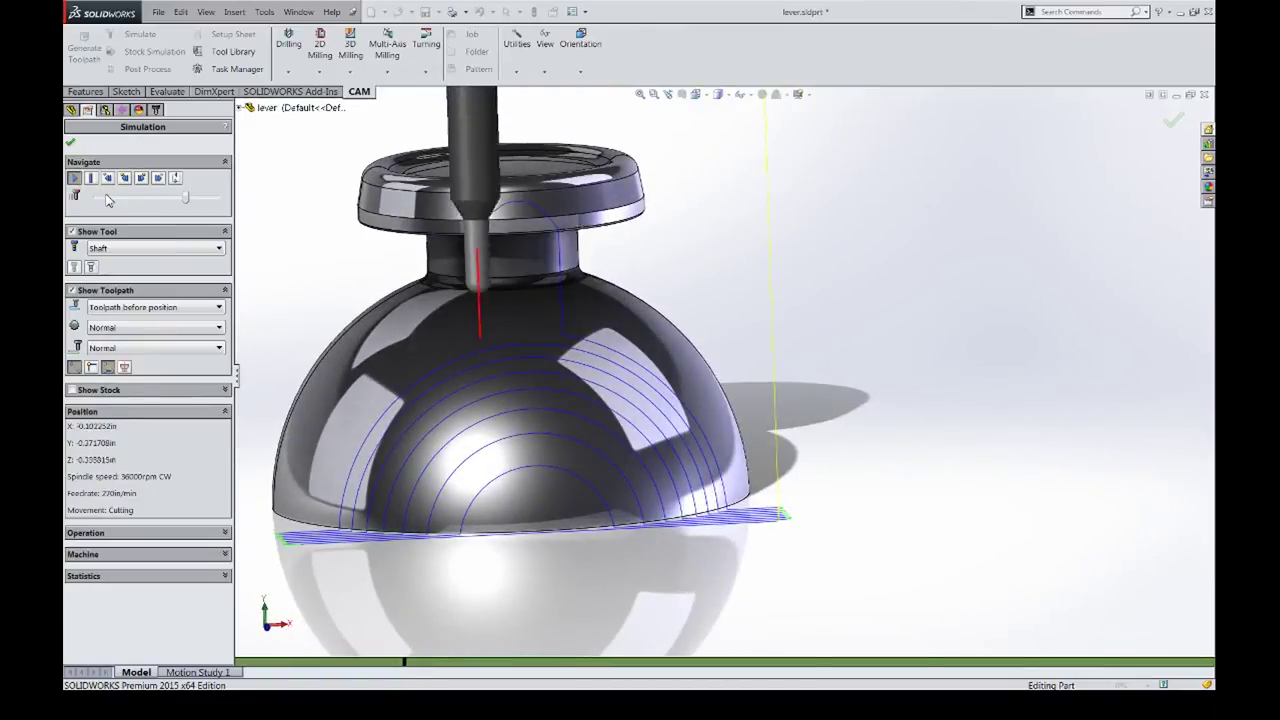
{"action": "scroll", "coordinate": [386, 406], "scroll_direction": "up", "scroll_amount": 2}
{"action": "middle_click_drag", "start_coordinate": [531, 442], "coordinate": [549, 503]}
{"action": "scroll", "coordinate": [473, 480], "scroll_direction": "down", "scroll_amount": 8}
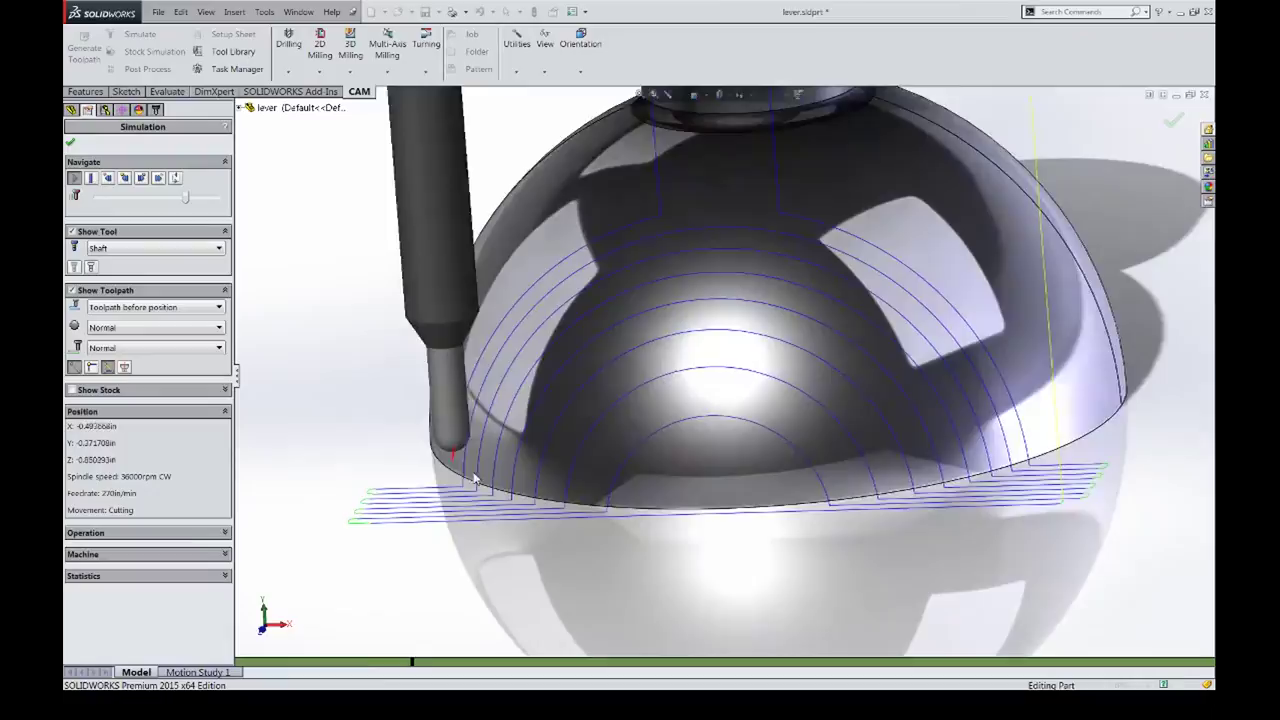
{"action": "scroll", "coordinate": [571, 398], "scroll_direction": "up", "scroll_amount": 8}
{"action": "middle_click_drag", "start_coordinate": [696, 318], "coordinate": [737, 446]}
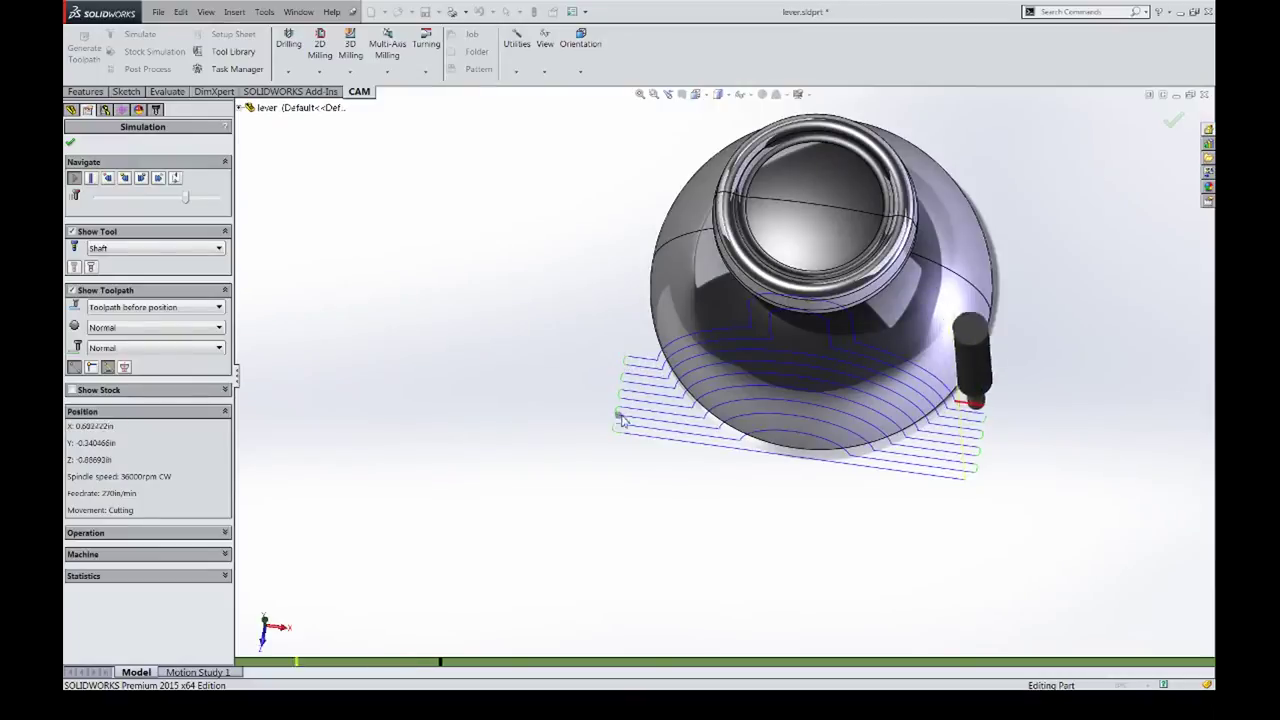
{"action": "middle_click_drag", "start_coordinate": [732, 300], "coordinate": [724, 342]}
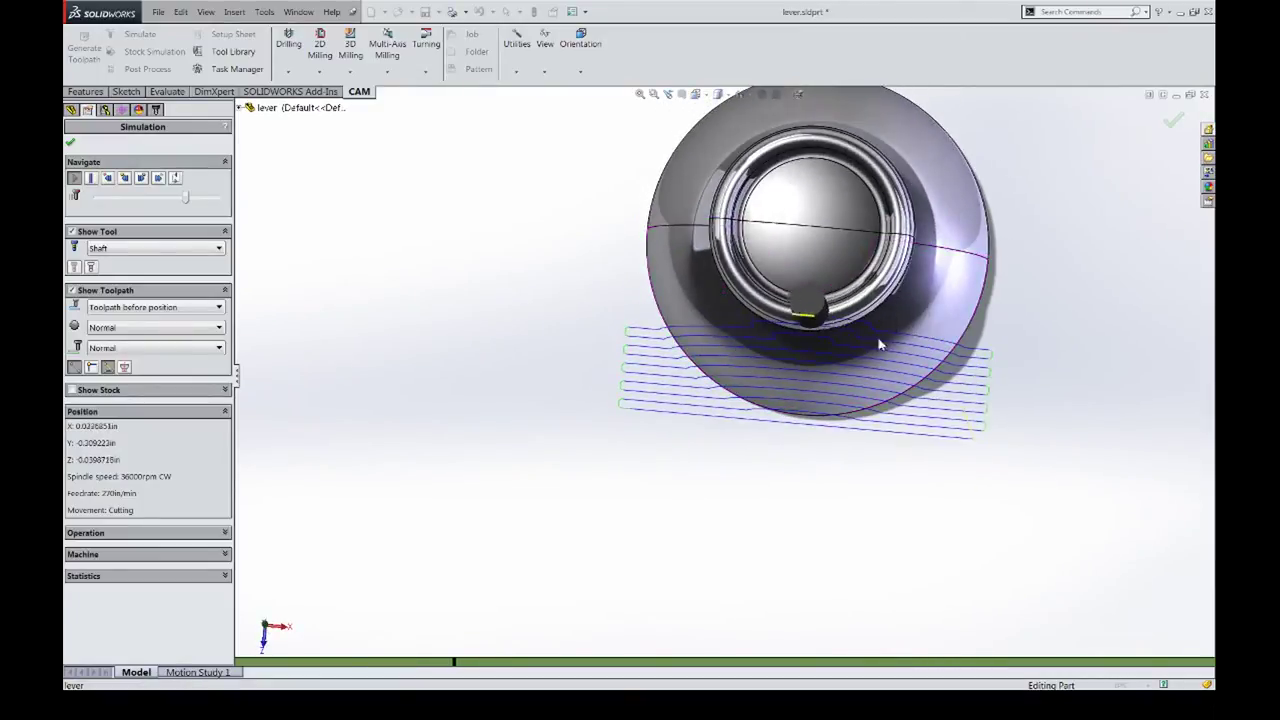
{"action": "middle_click_drag", "start_coordinate": [766, 377], "coordinate": [827, 183]}
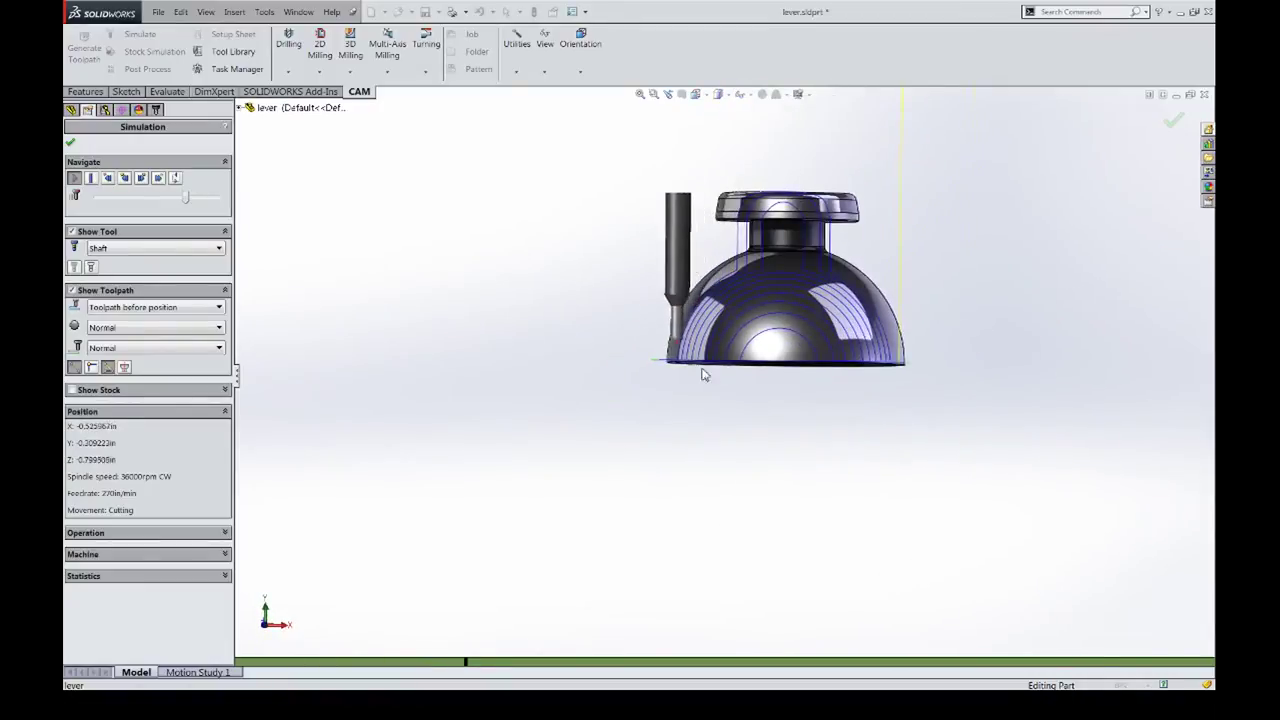
{"action": "middle_click_drag", "start_coordinate": [841, 359], "coordinate": [833, 363]}
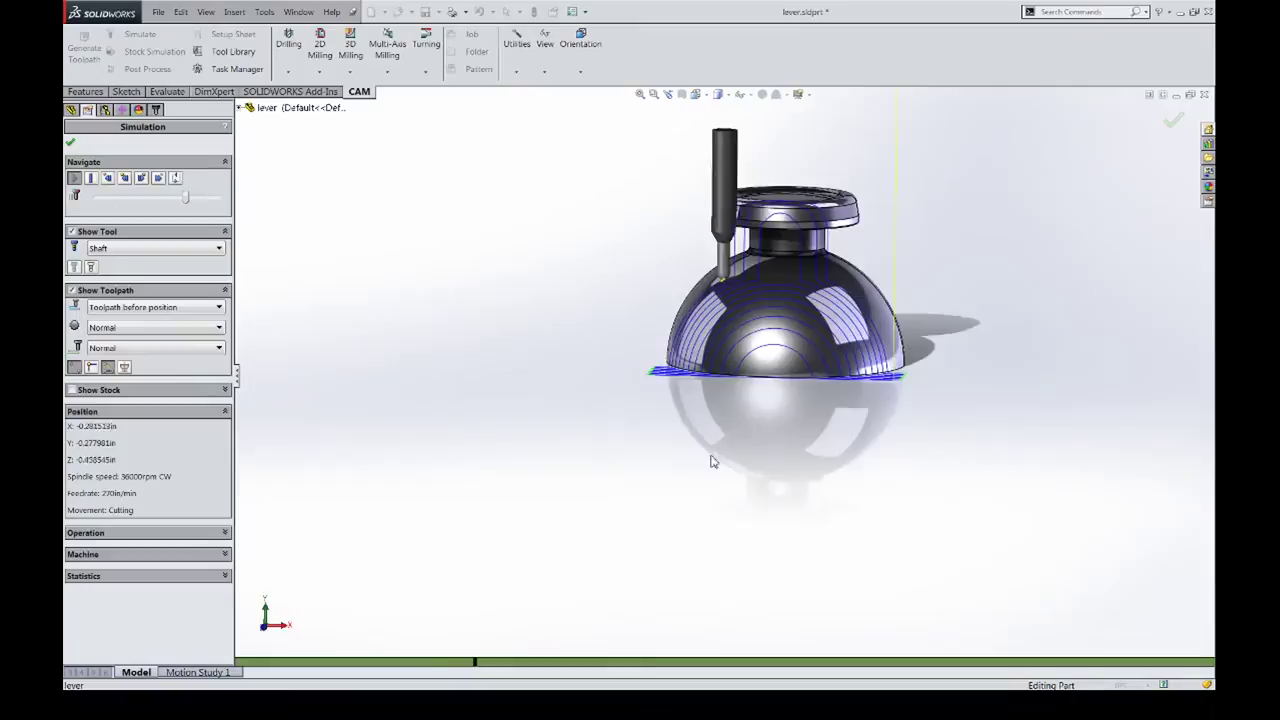
{"action": "mouse_move", "coordinate": [748, 332]}
{"action": "middle_mouse_down"}
{"action": "mouse_move", "coordinate": [812, 268]}
{"action": "mouse_move", "coordinate": [834, 437]}
{"action": "mouse_move", "coordinate": [806, 320]}
{"action": "mouse_move", "coordinate": [540, 296]}
{"action": "middle_mouse_up"}
Speed up the simulation to its end and inspect the finished Parallel toolpath around the rim and dome
{"action": "left_click_drag", "start_coordinate": [186, 197], "coordinate": [207, 199]}
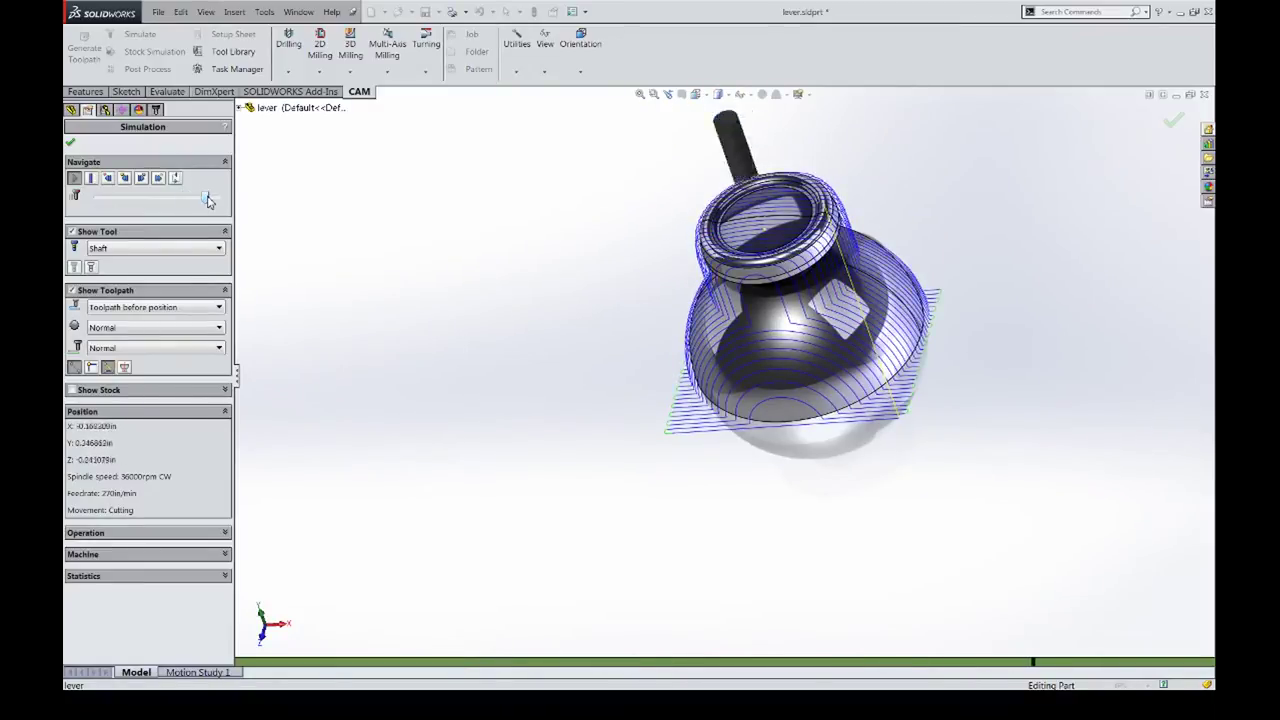
{"action": "middle_click_drag", "start_coordinate": [634, 212], "coordinate": [705, 277]}
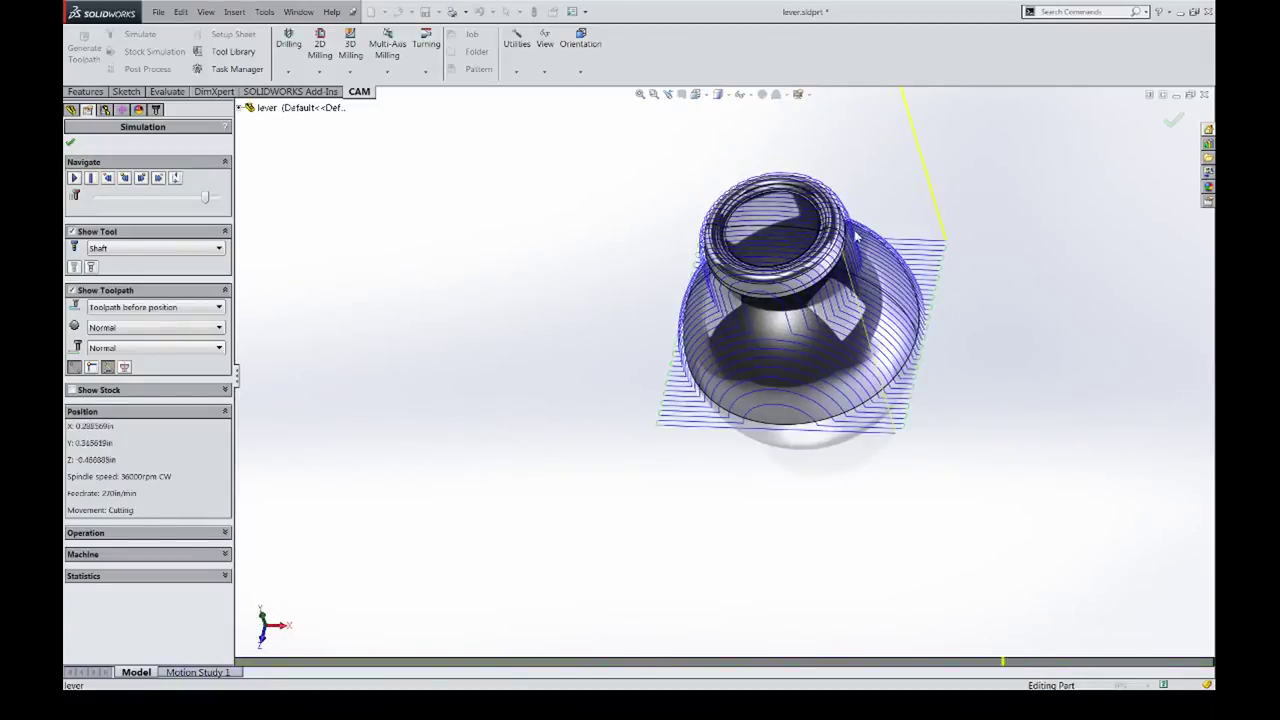
{"action": "middle_click_drag", "start_coordinate": [855, 237], "coordinate": [838, 285]}
{"action": "scroll", "coordinate": [832, 299], "scroll_direction": "down", "scroll_amount": 4}
{"action": "middle_click_drag", "start_coordinate": [800, 415], "coordinate": [727, 370]}
{"action": "scroll", "coordinate": [755, 382], "scroll_direction": "up", "scroll_amount": 4}
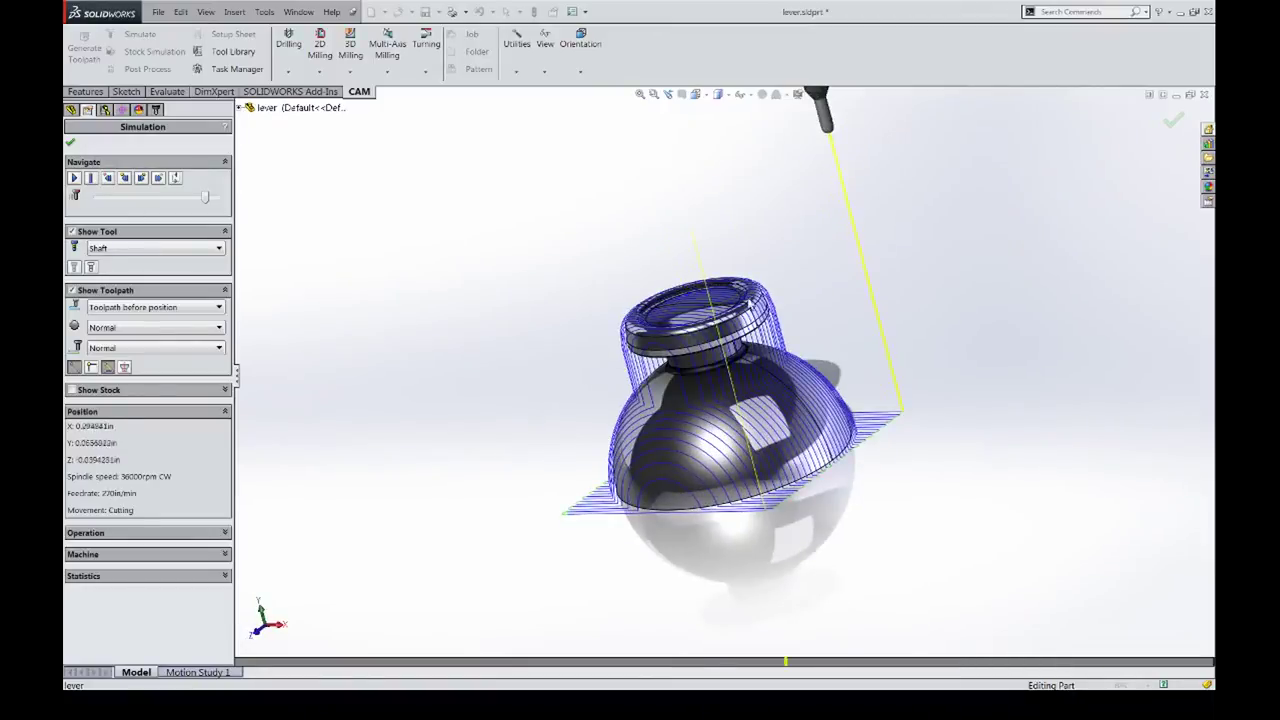
Inspect the simulated Parallel toolpath around the lever's rim, neck and dome from several angles, and close the simulation
{"action": "middle_click_drag", "start_coordinate": [720, 335], "coordinate": [738, 244]}
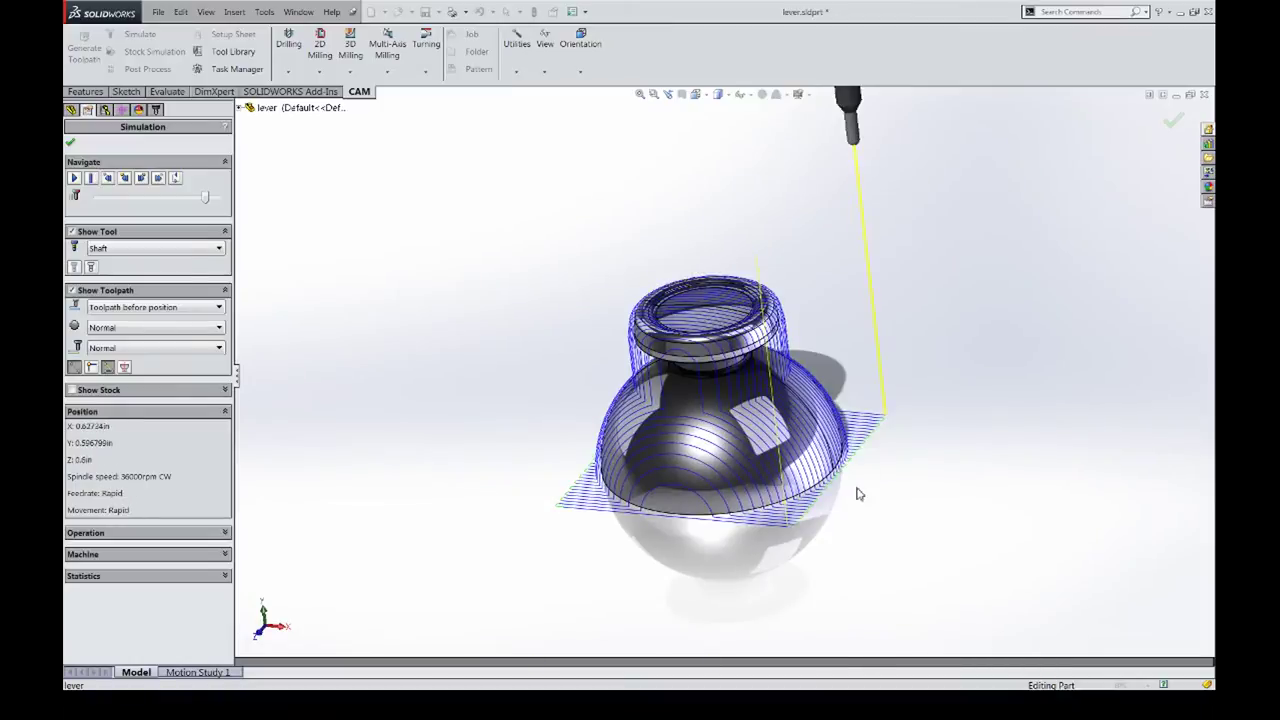
{"action": "middle_click_drag", "start_coordinate": [807, 370], "coordinate": [811, 349]}
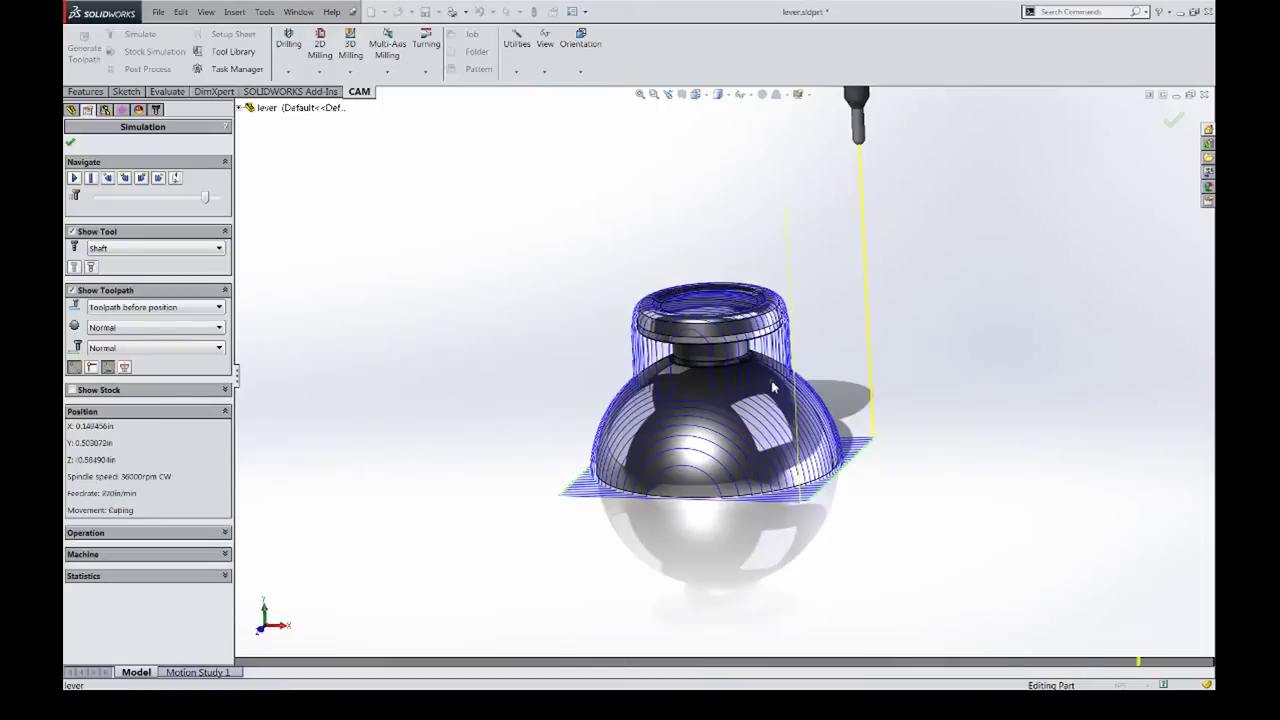
{"action": "middle_click_drag", "start_coordinate": [869, 357], "coordinate": [752, 306]}
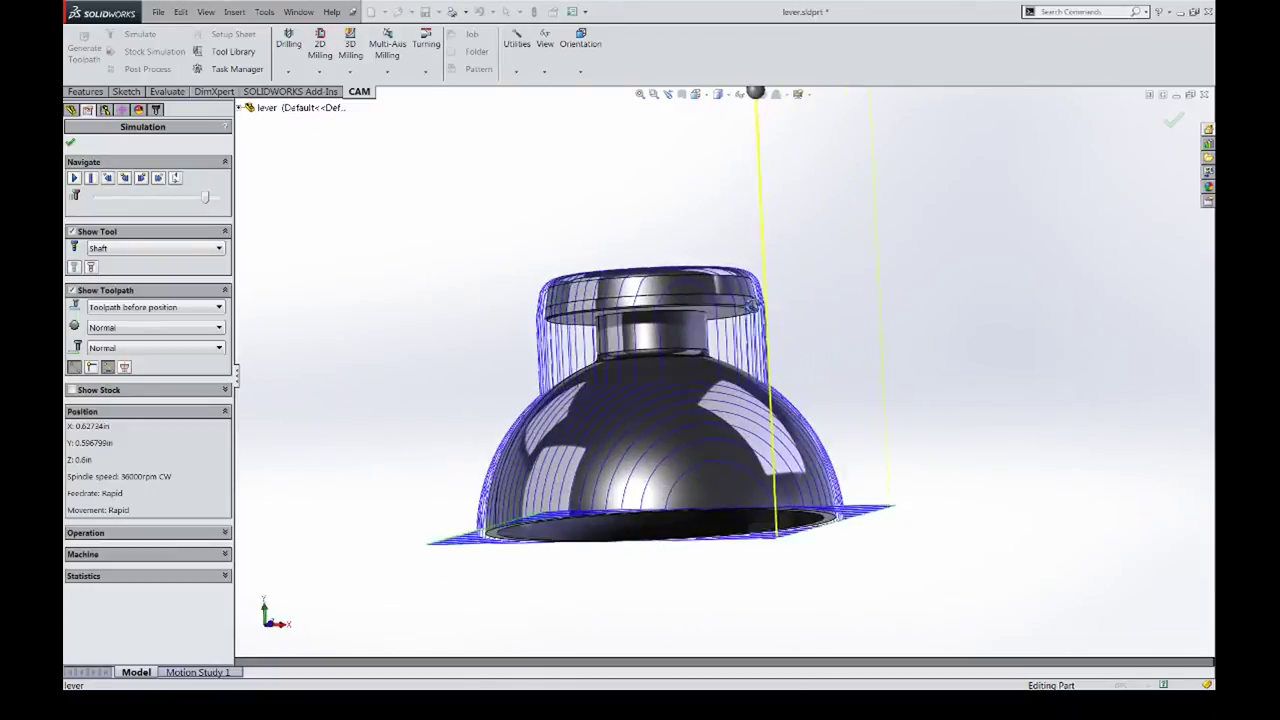
{"action": "middle_click_drag", "start_coordinate": [707, 380], "coordinate": [762, 330]}
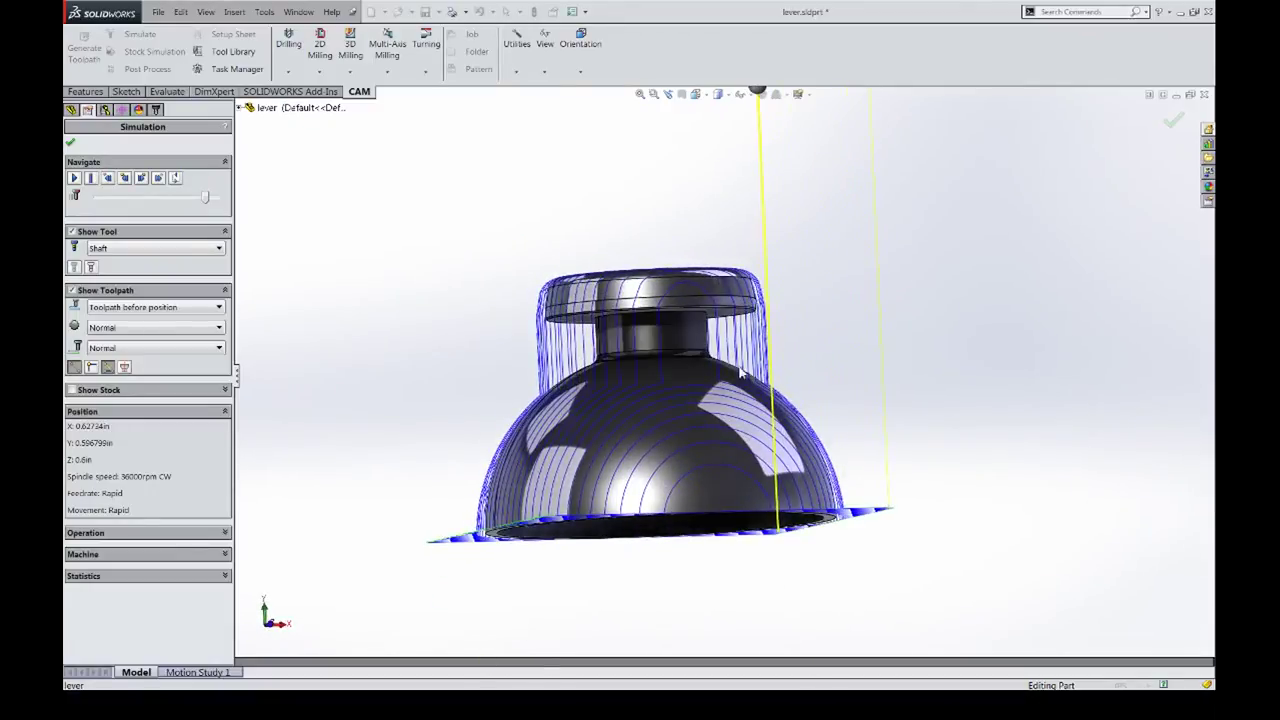
{"action": "middle_click_drag", "start_coordinate": [754, 373], "coordinate": [600, 480]}
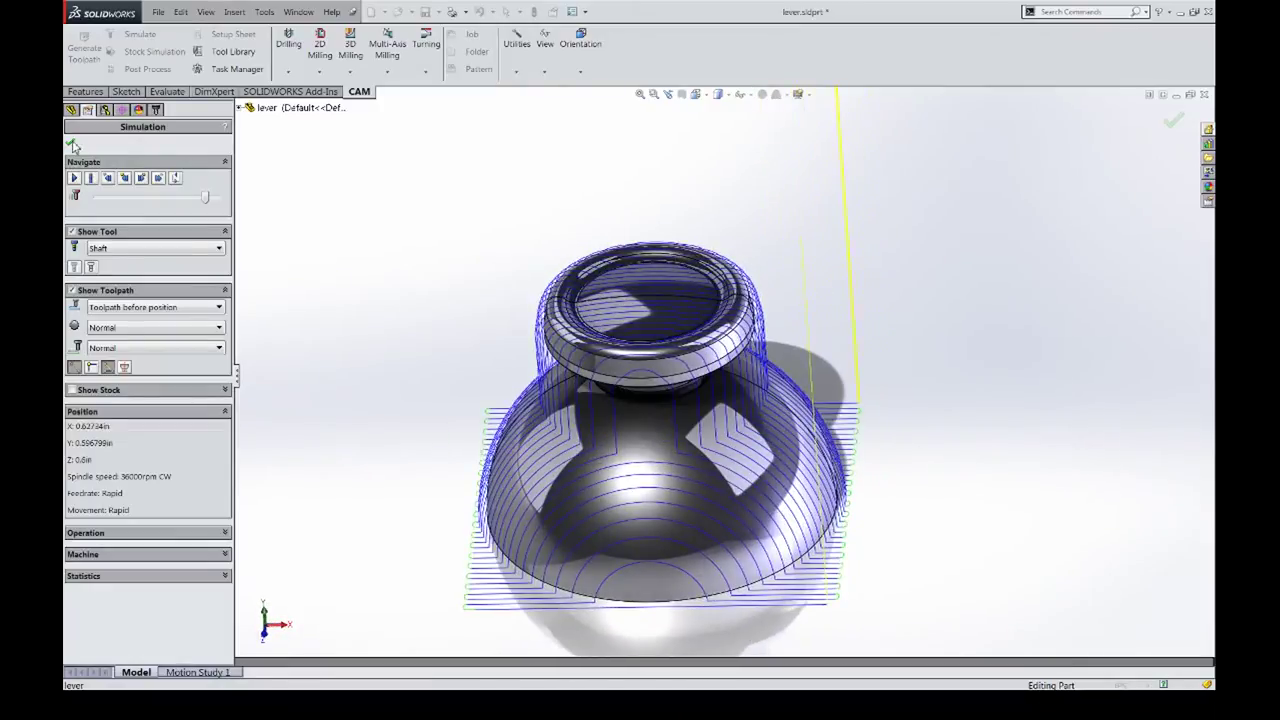
{"action": "left_click", "coordinate": [73, 146]}
Open the Parallel operation for editing, review its height planes around the lever, and return to the machining boundary settings
{"action": "left_click", "coordinate": [149, 231]}
{"action": "right_click", "coordinate": [127, 217]}
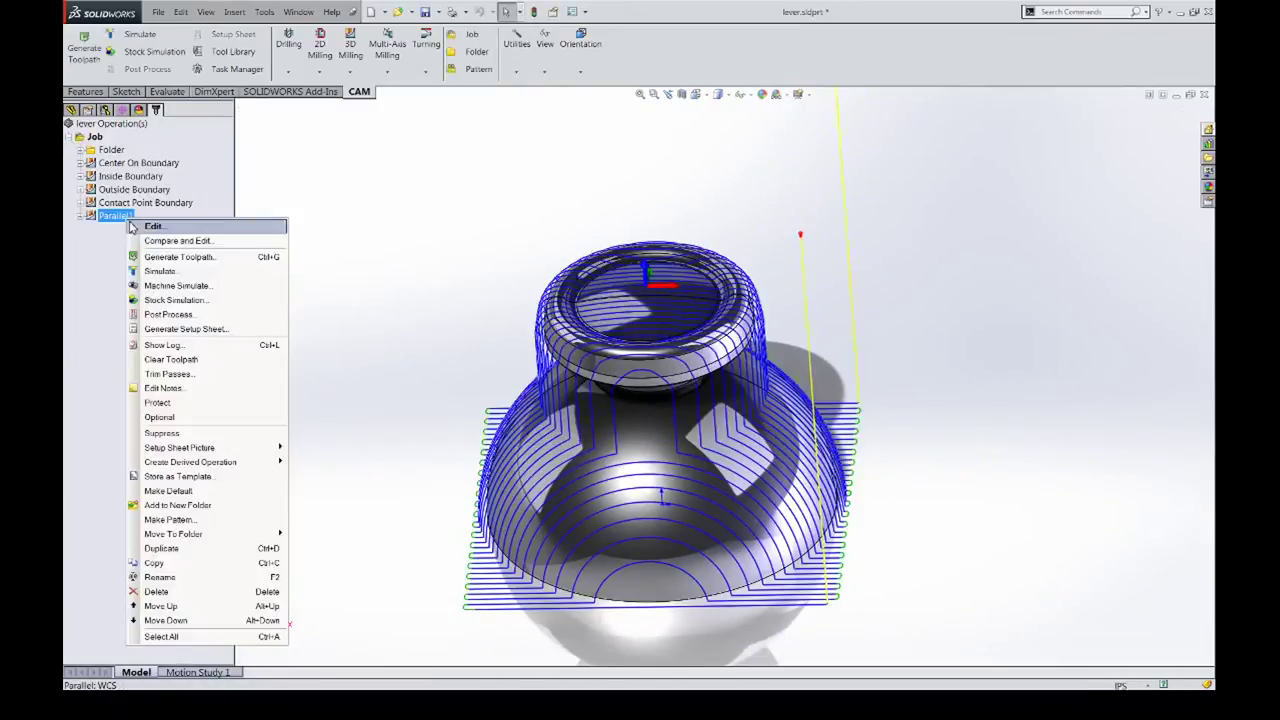
{"action": "left_click", "coordinate": [150, 226]}
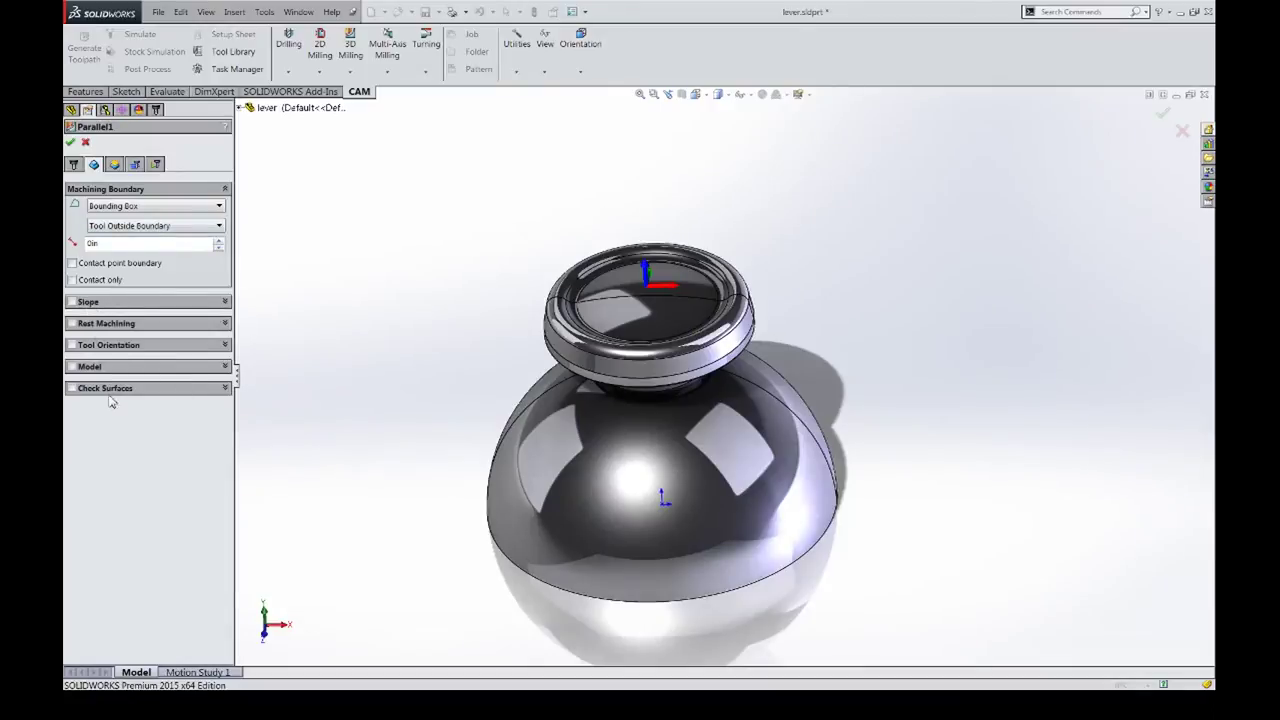
{"action": "left_click", "coordinate": [114, 164]}
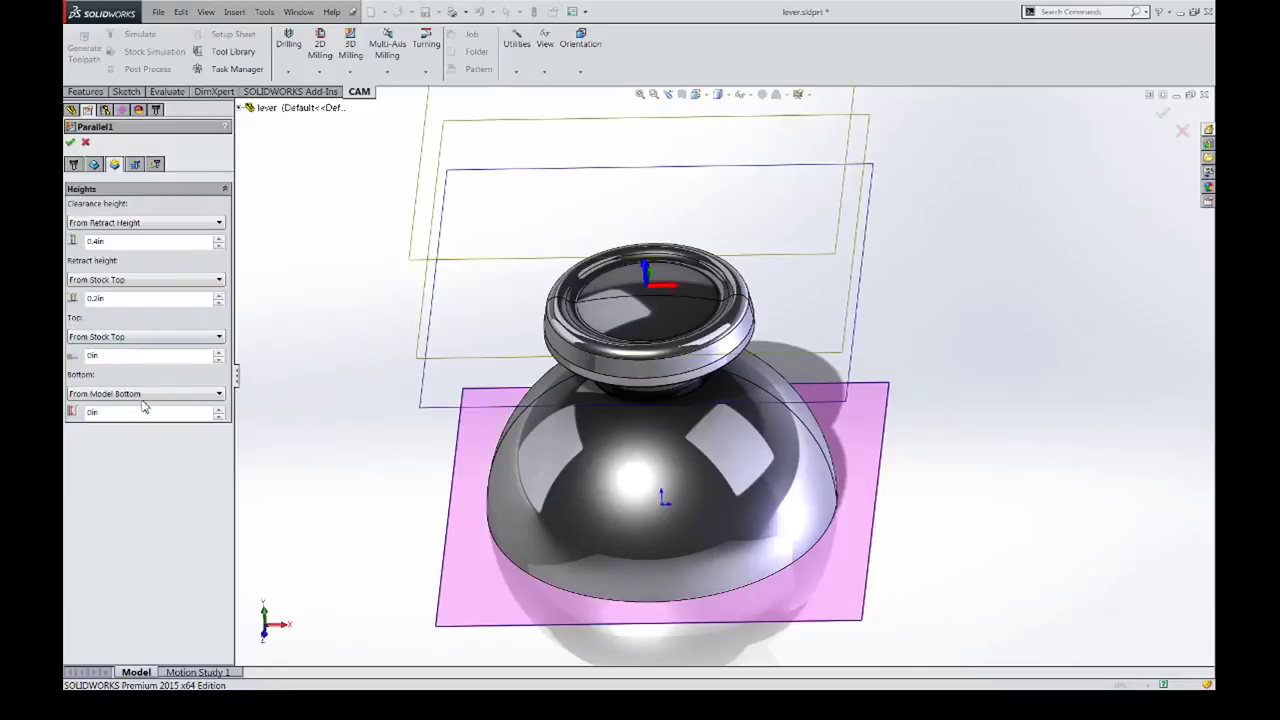
{"action": "middle_click_drag", "start_coordinate": [651, 491], "coordinate": [640, 398]}
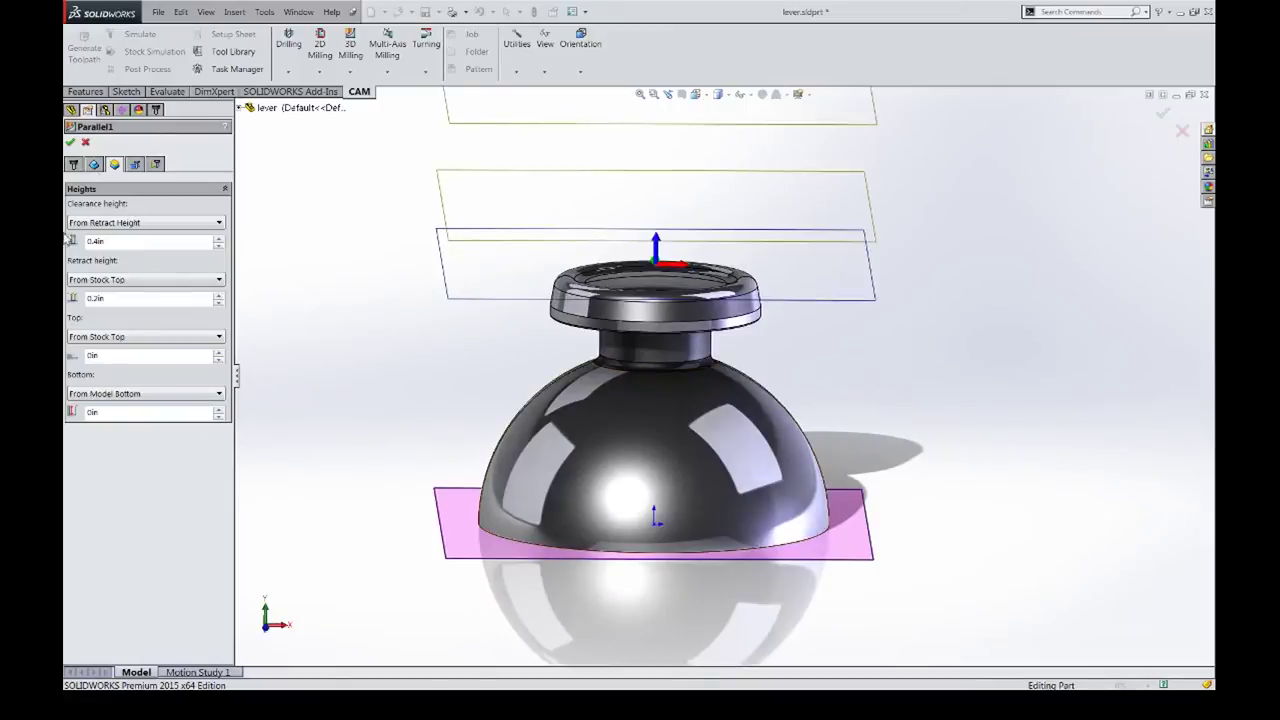
{"action": "left_click", "coordinate": [94, 165]}
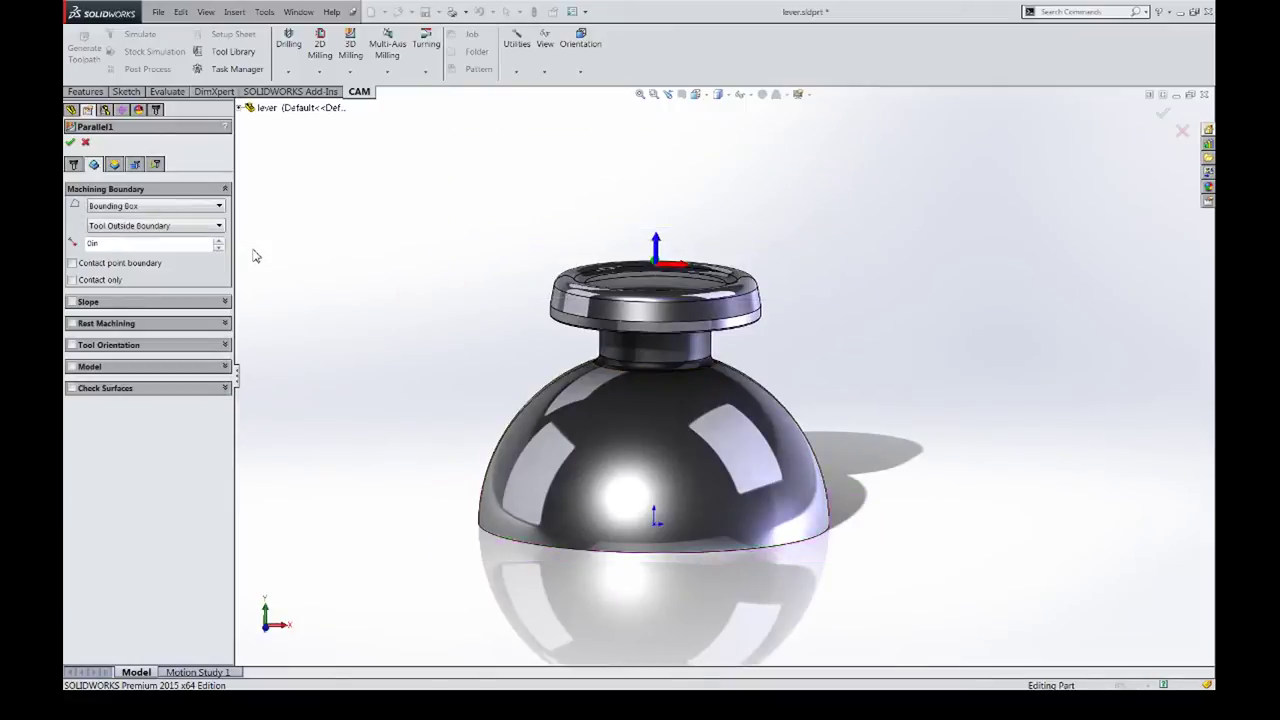
Set the machining boundary to Silhouette and look at the lever's outline from the top
{"action": "left_click", "coordinate": [145, 208]}
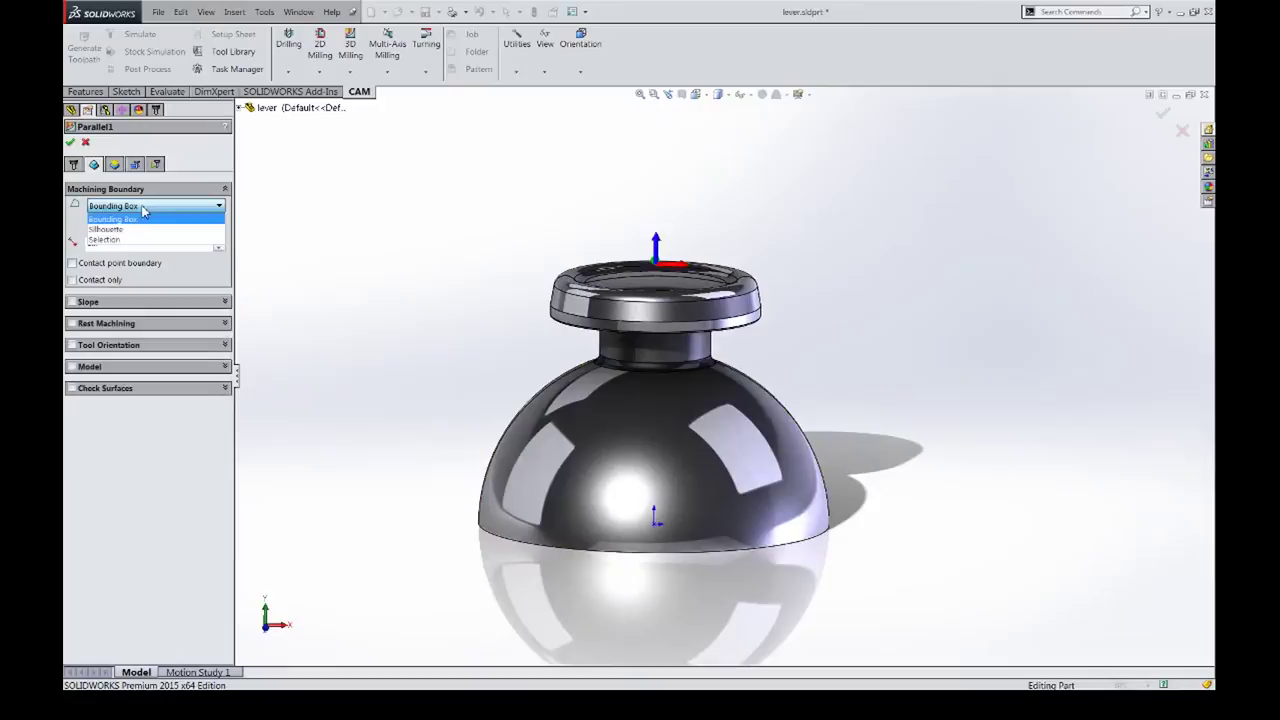
{"action": "left_click", "coordinate": [137, 208]}
{"action": "left_click", "coordinate": [139, 210]}
{"action": "left_click", "coordinate": [124, 230]}
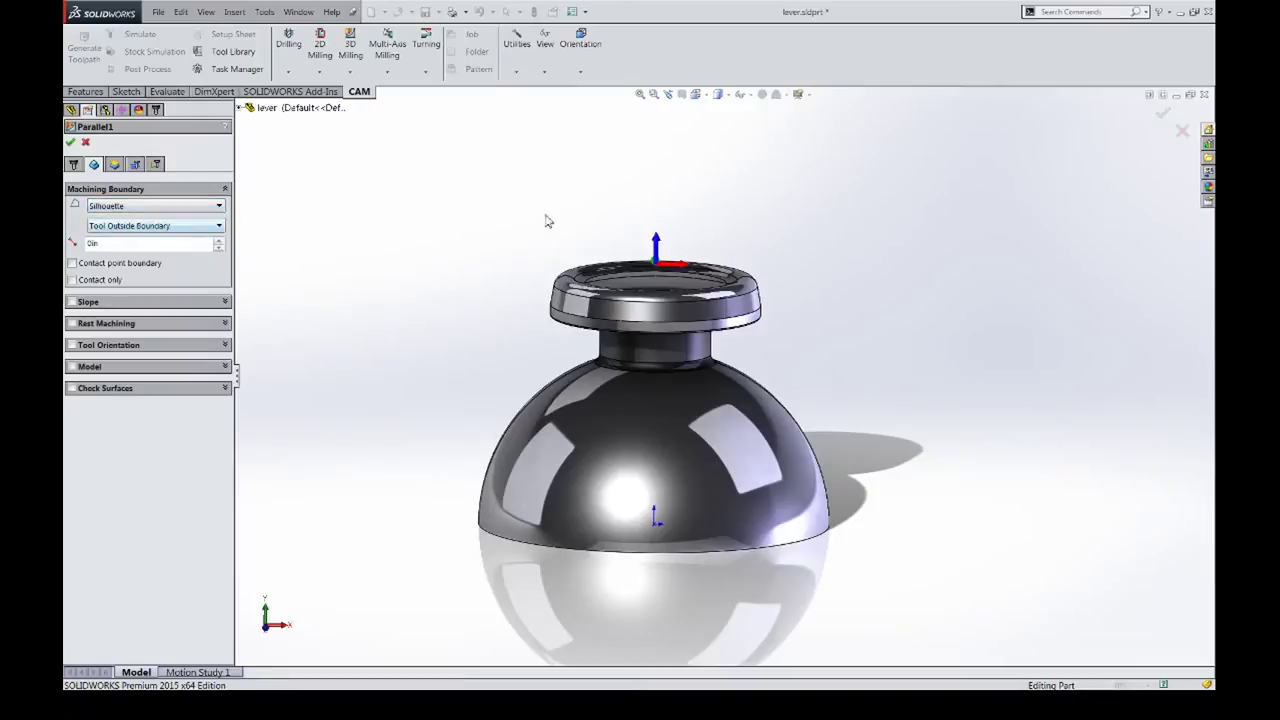
{"action": "middle_click_drag", "start_coordinate": [700, 205], "coordinate": [700, 452]}
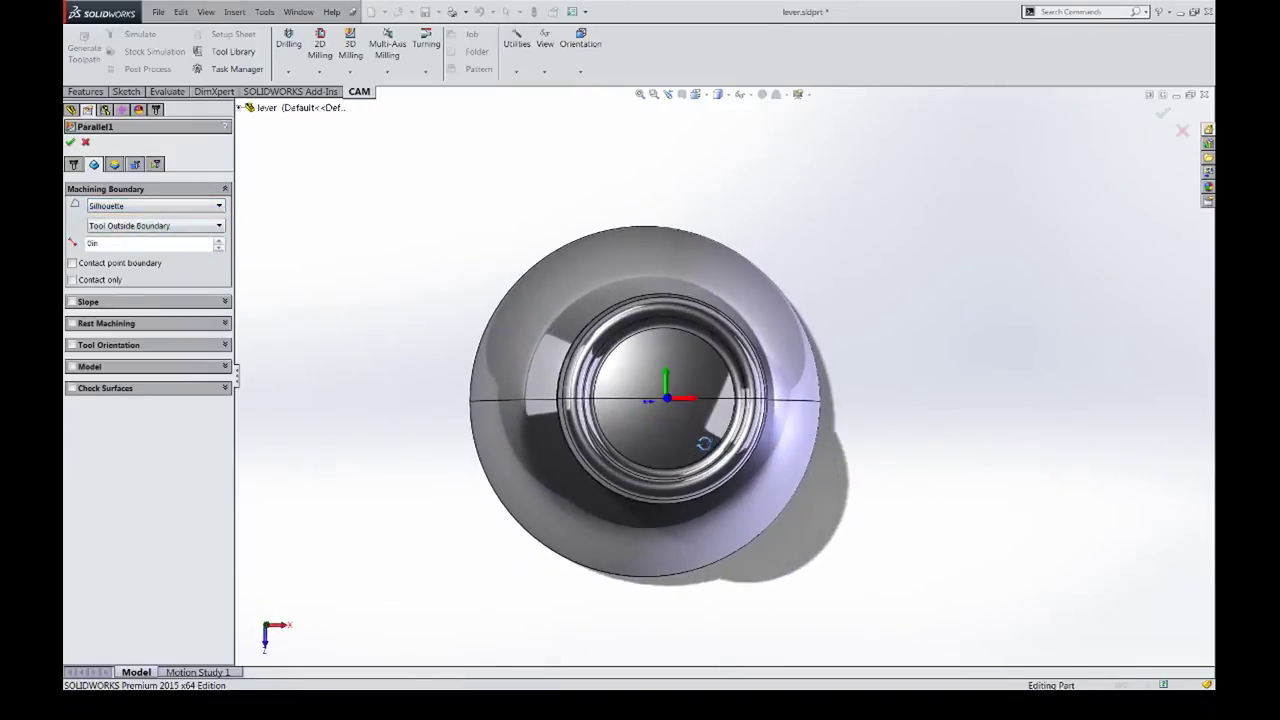
{"action": "key", "text": "ctrl+5"}
{"action": "scroll", "coordinate": [963, 423], "scroll_direction": "up", "scroll_amount": 2}
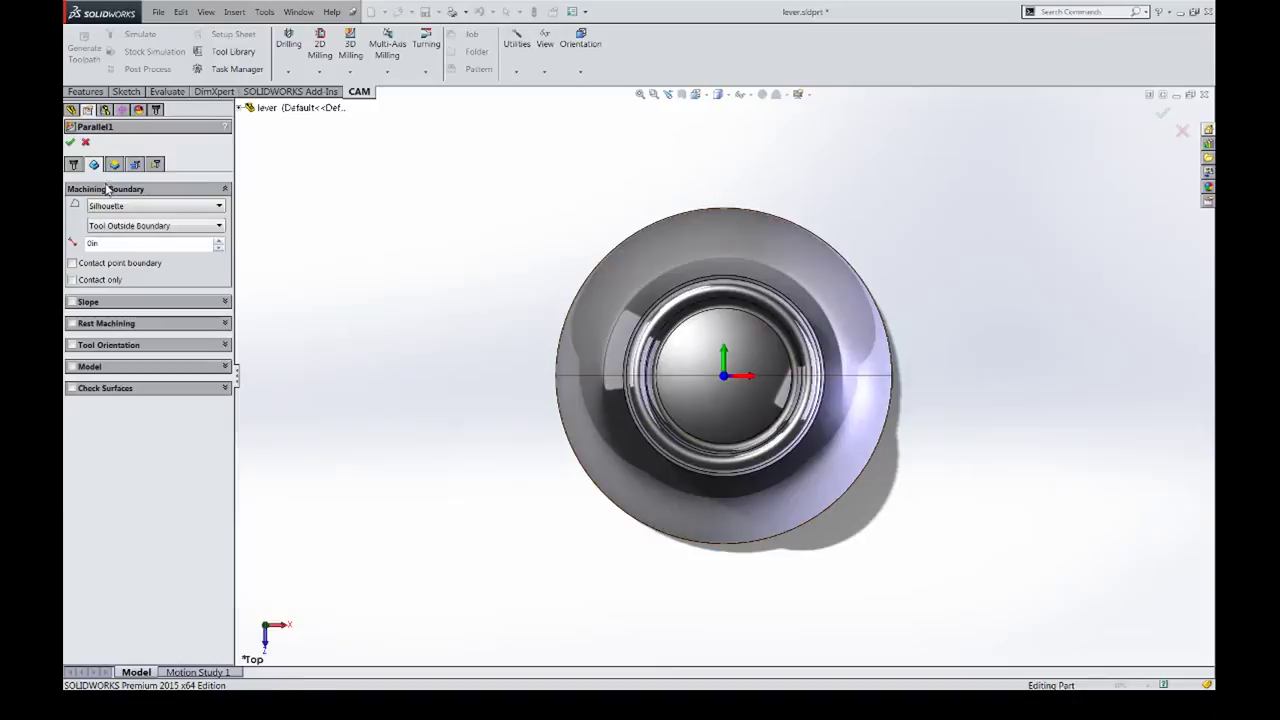
Change the machining boundary to Selection, and try a face of the rim's upper surface as the boundary before removing it
{"action": "left_click", "coordinate": [130, 207]}
{"action": "left_click", "coordinate": [138, 242]}
{"action": "middle_click_drag", "start_coordinate": [518, 368], "coordinate": [727, 247]}
{"action": "scroll", "coordinate": [620, 284], "scroll_direction": "down", "scroll_amount": 2}
{"action": "left_click", "coordinate": [680, 295]}
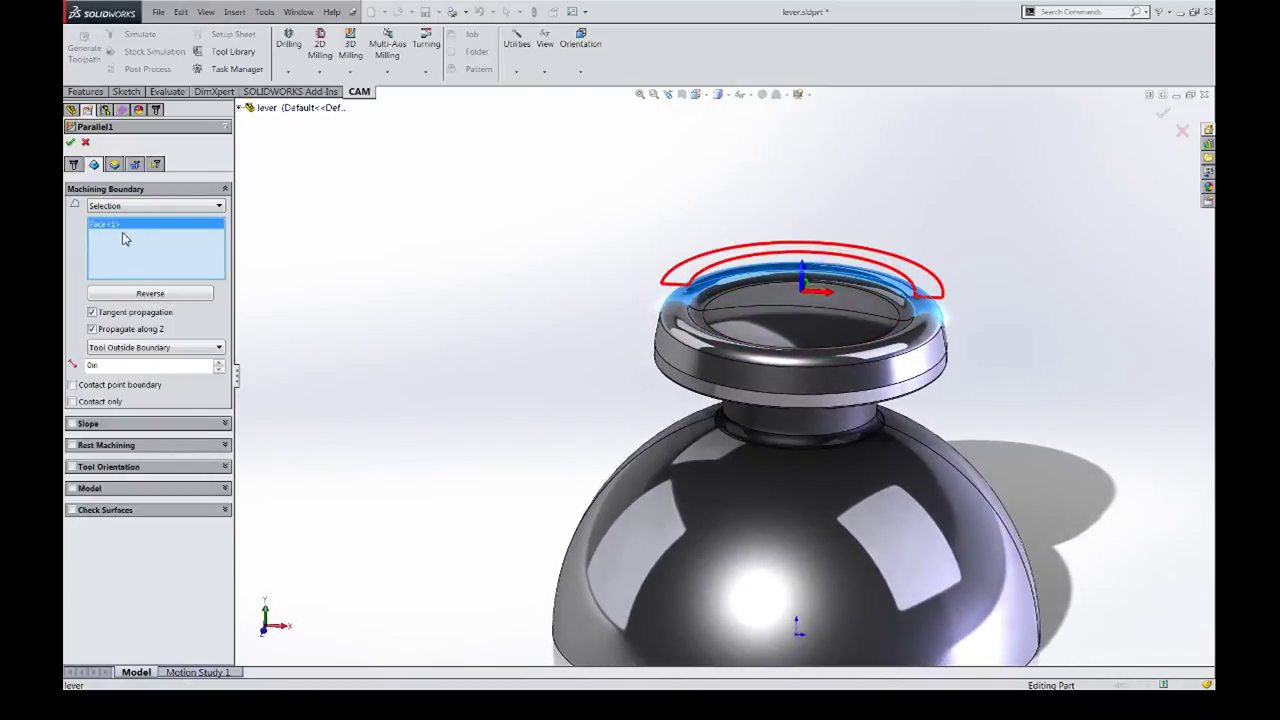
{"action": "key", "text": "Delete"}
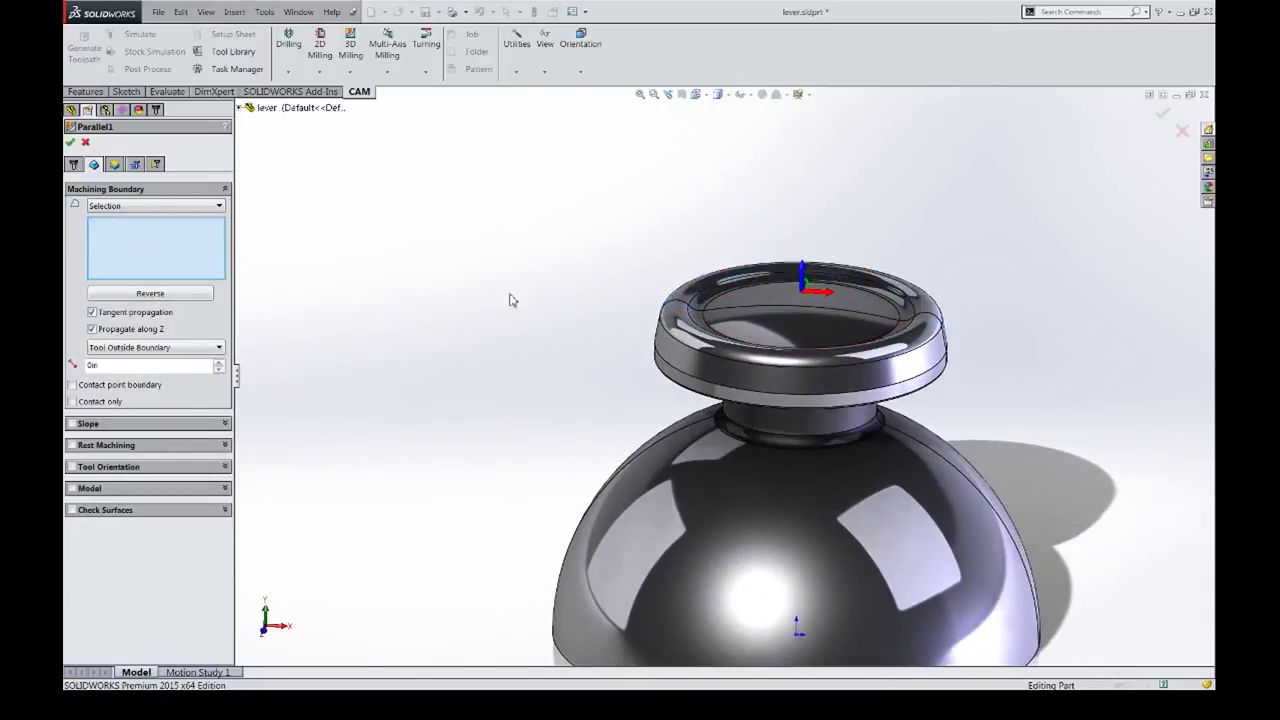
Try the rim's outer edge as the machining boundary and clear the selection
{"action": "left_click", "coordinate": [662, 330]}
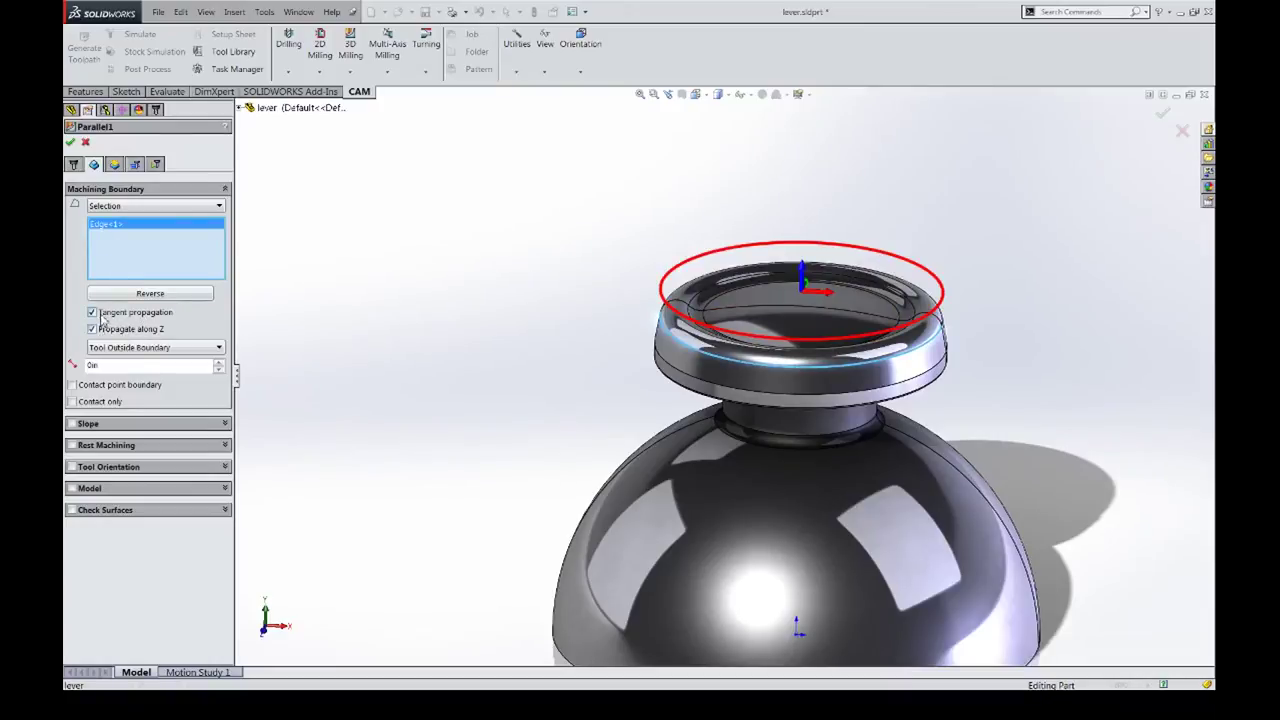
{"action": "right_click", "coordinate": [131, 238]}
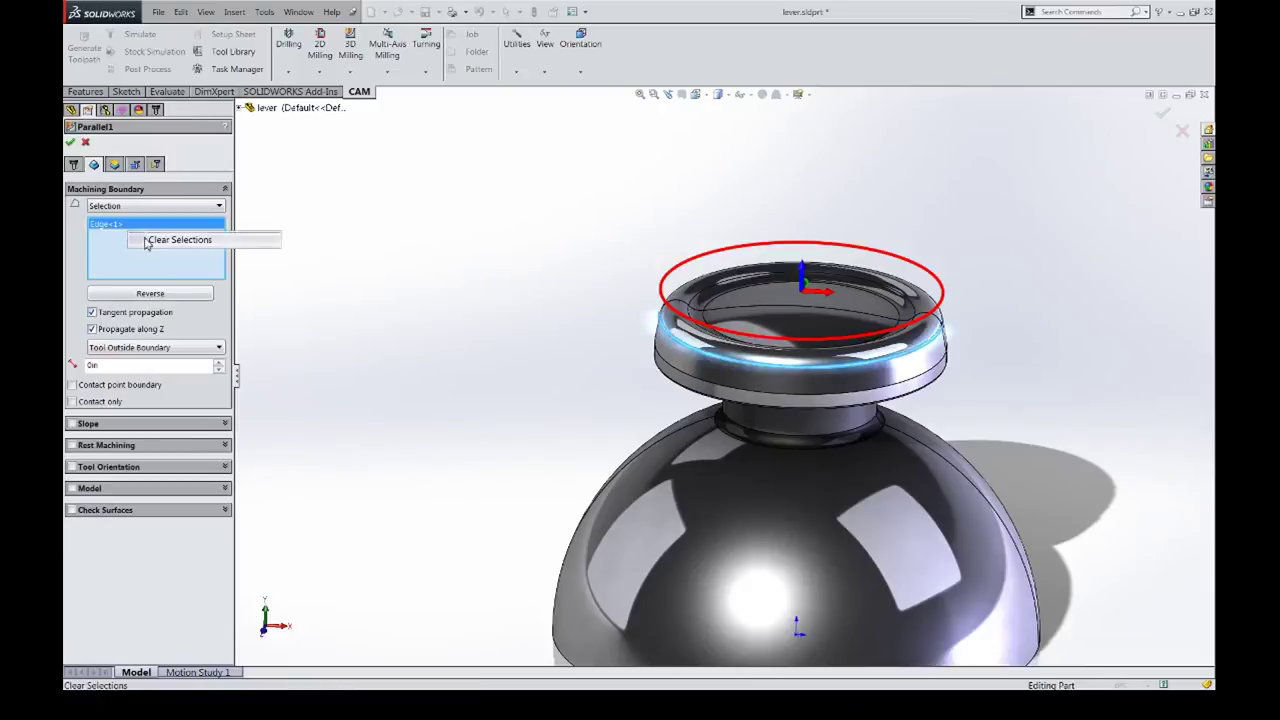
{"action": "right_click", "coordinate": [122, 240]}
{"action": "left_click", "coordinate": [142, 246]}
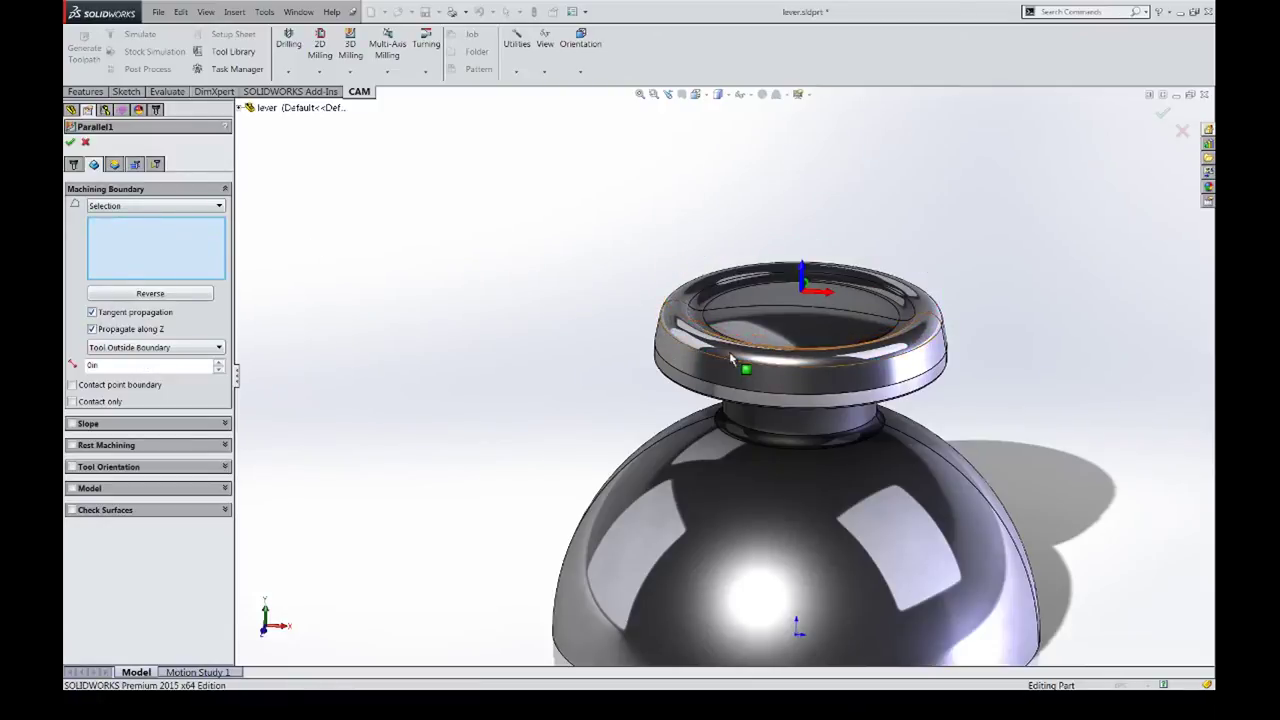
Try the front half of the dome's face as the boundary, check its contour from above, and clear the selection
{"action": "scroll", "coordinate": [586, 284], "scroll_direction": "up", "scroll_amount": 3}
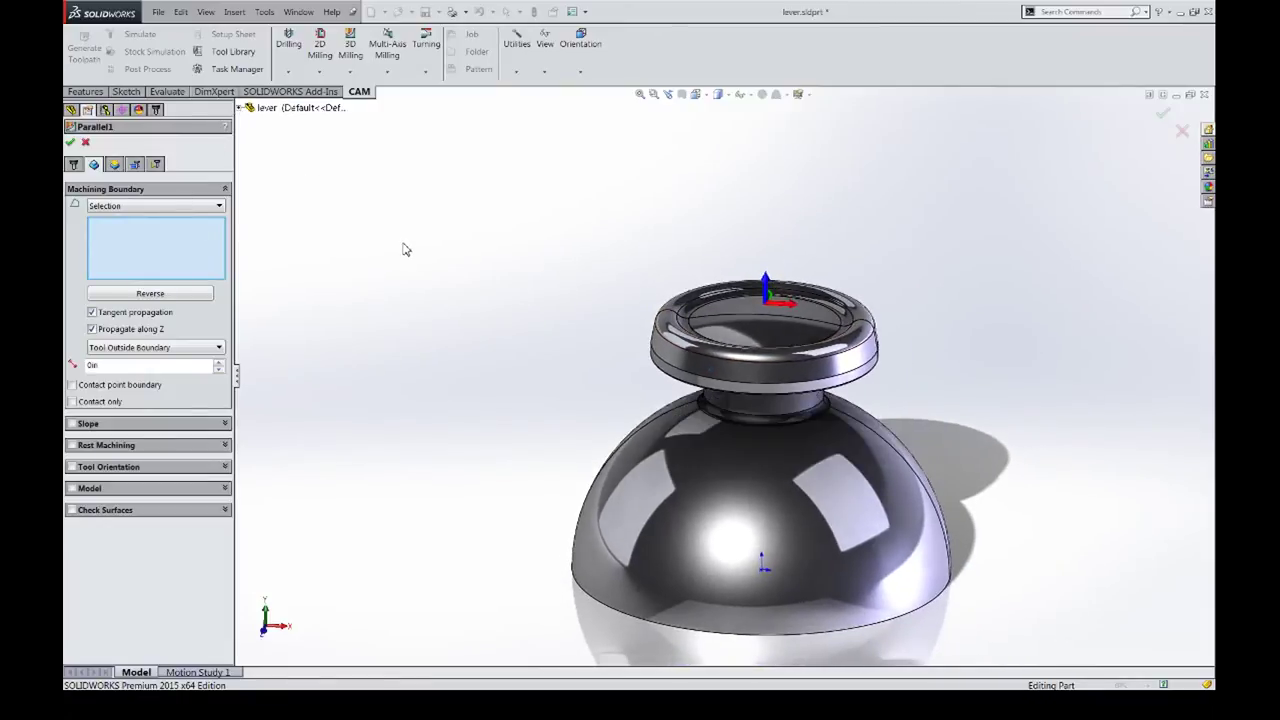
{"action": "middle_click_drag", "start_coordinate": [406, 249], "coordinate": [686, 377]}
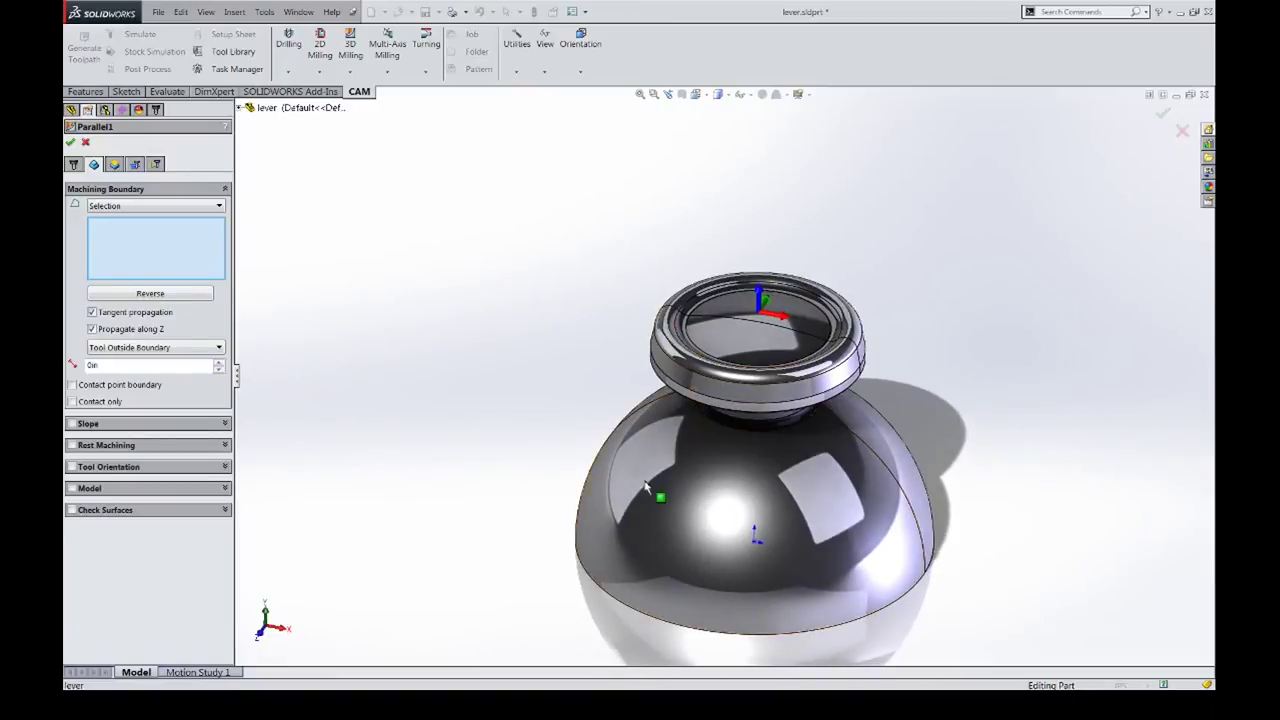
{"action": "left_click", "coordinate": [898, 522]}
{"action": "key", "text": "Down"}
{"action": "key", "text": "Down"}
{"action": "key", "text": "Down"}
{"action": "key", "text": "Down"}
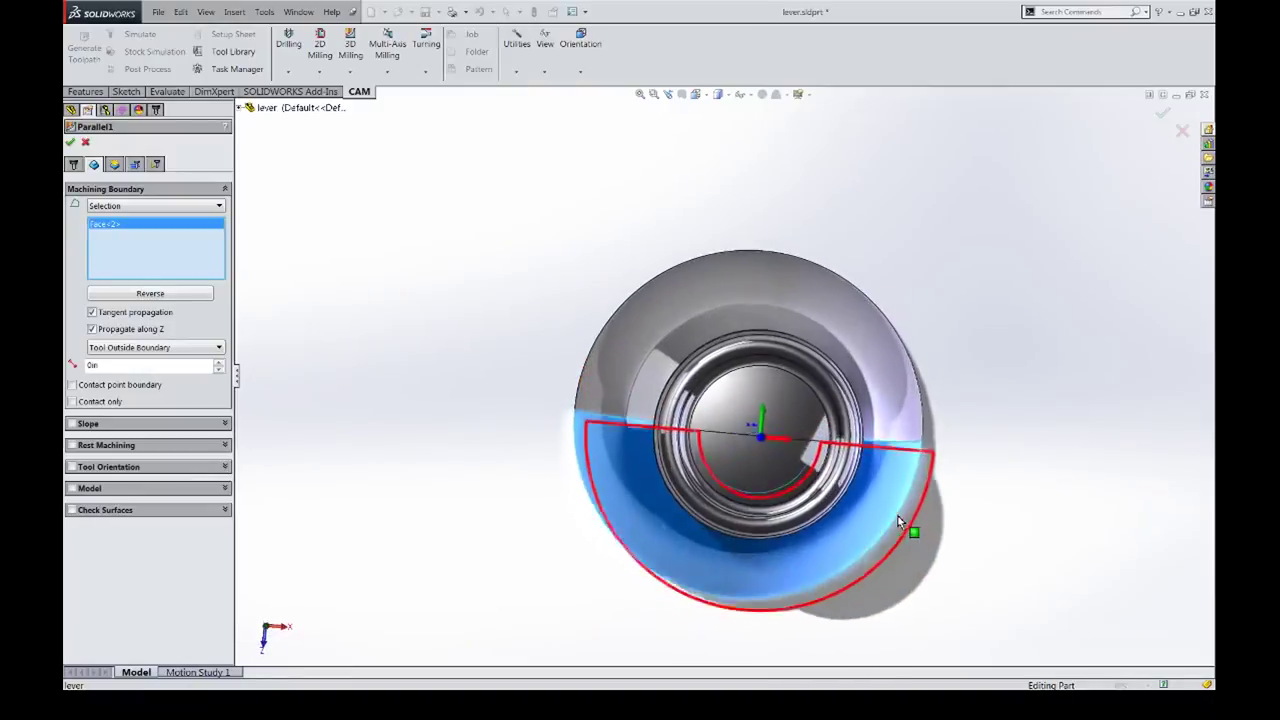
{"action": "key", "text": "Down"}
{"action": "key", "text": "Down"}
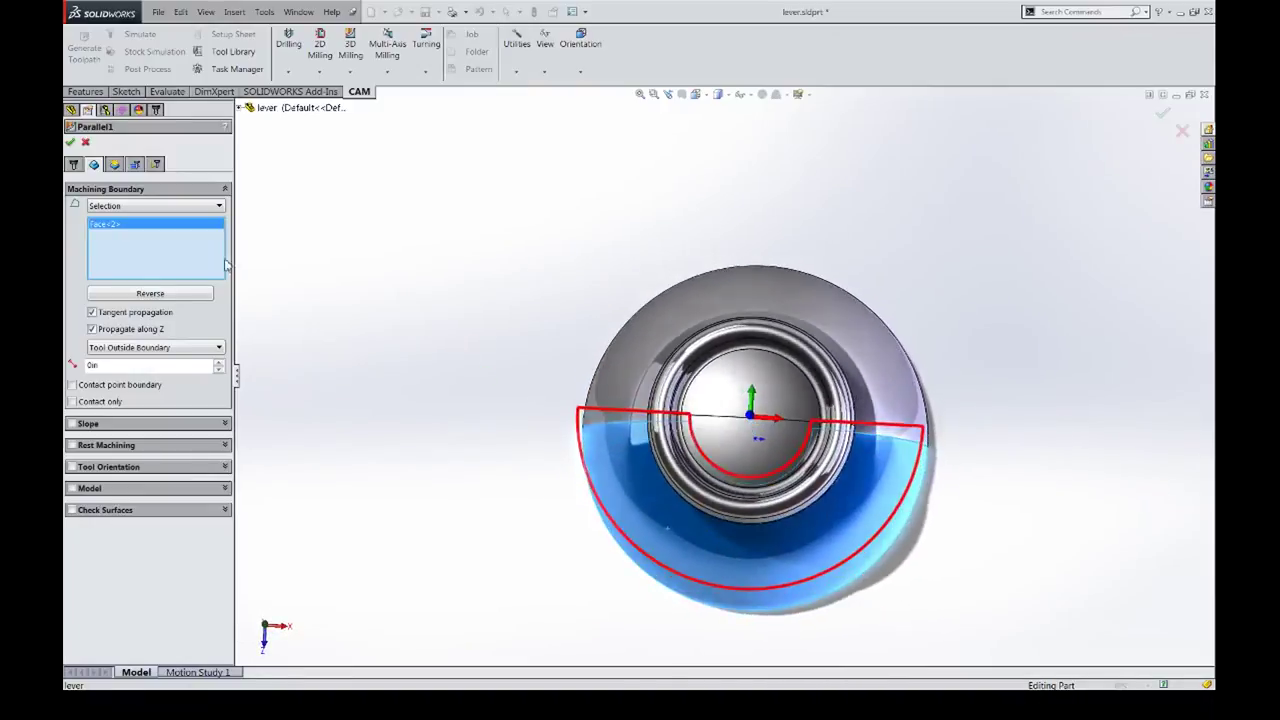
{"action": "right_click", "coordinate": [180, 243]}
{"action": "left_click", "coordinate": [200, 248]}
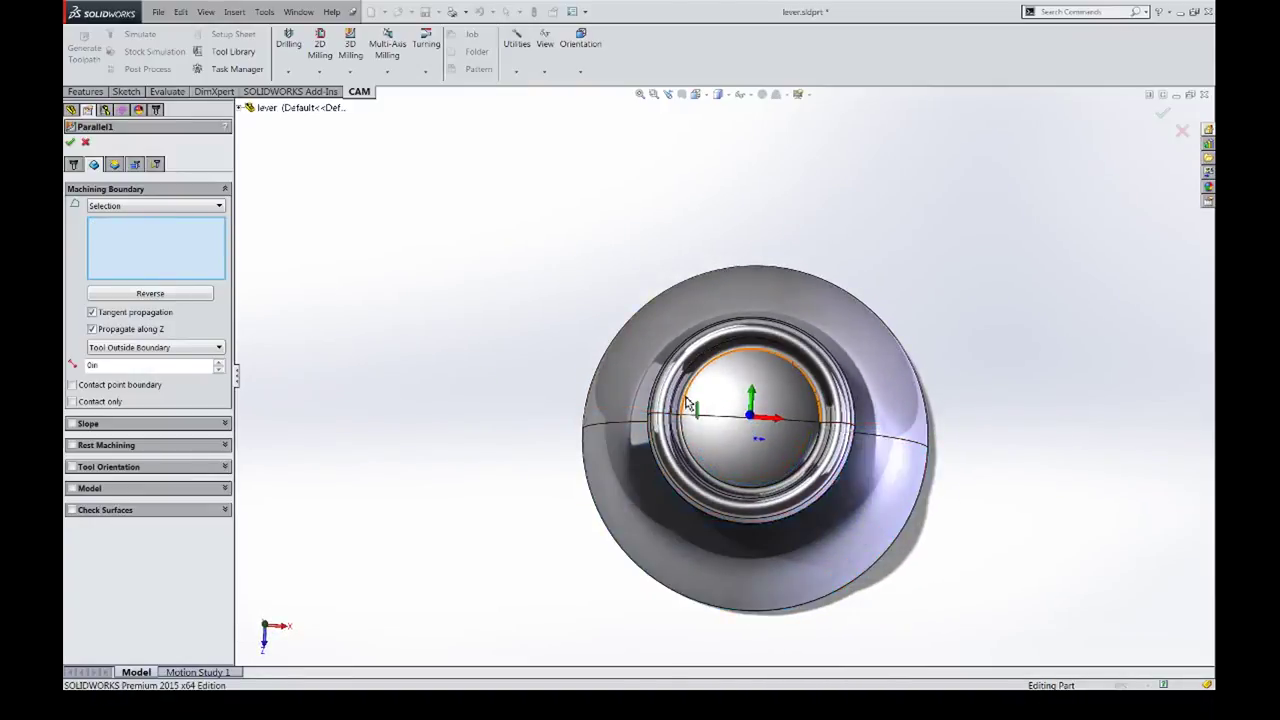
Try combining the top recess's circular edge with the edge crossing the recess as boundaries, and clear both selections
{"action": "left_click", "coordinate": [685, 400]}
{"action": "left_click", "coordinate": [698, 422]}
{"action": "middle_click_drag", "start_coordinate": [1128, 429], "coordinate": [880, 308]}
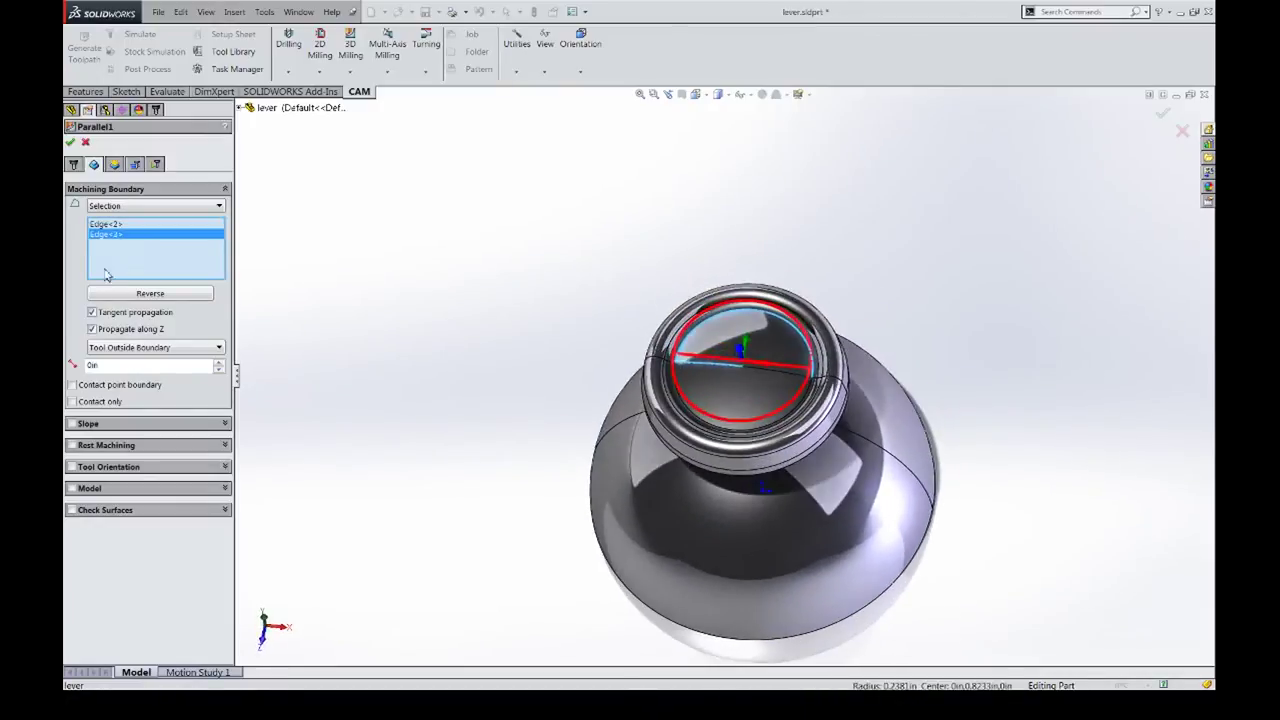
{"action": "right_click", "coordinate": [161, 267]}
{"action": "left_click", "coordinate": [186, 272]}
{"action": "middle_click_drag", "start_coordinate": [745, 393], "coordinate": [734, 342]}
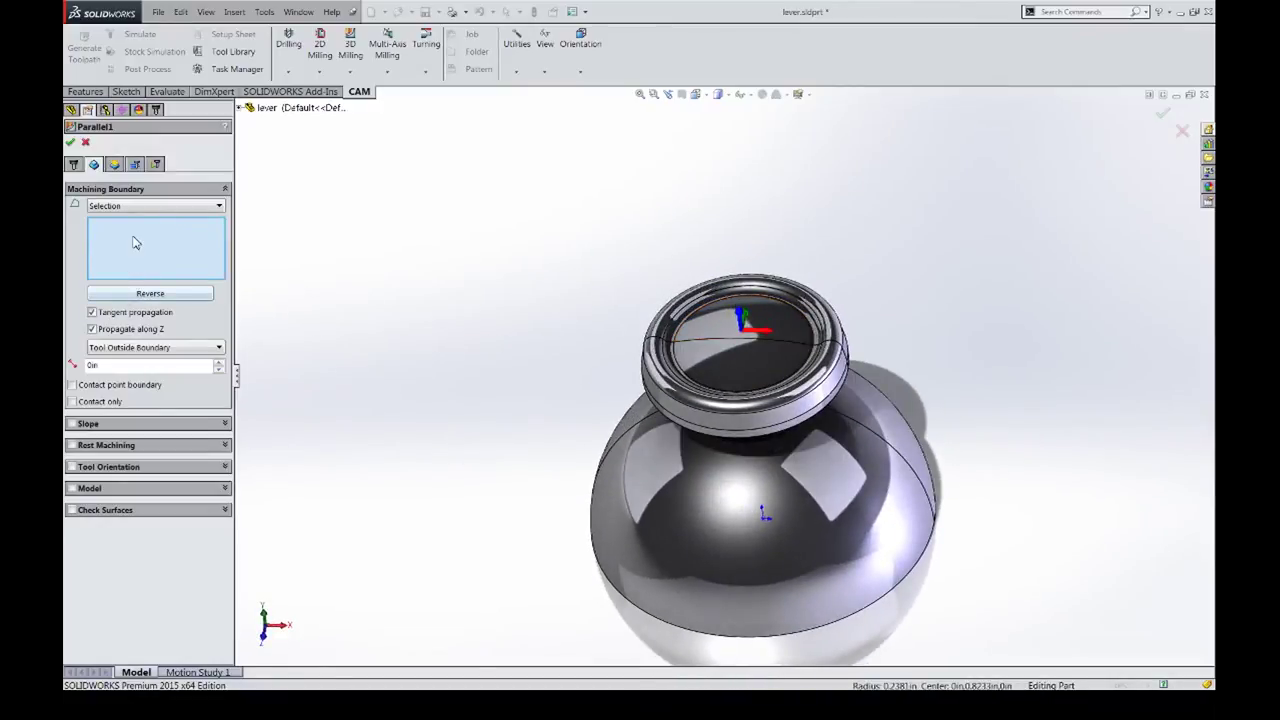
Try the circular edge around the outside of the rim as the boundary again, and clear it
{"action": "scroll", "coordinate": [612, 338], "scroll_direction": "down", "scroll_amount": 4}
{"action": "middle_click_drag", "start_coordinate": [737, 444], "coordinate": [760, 374]}
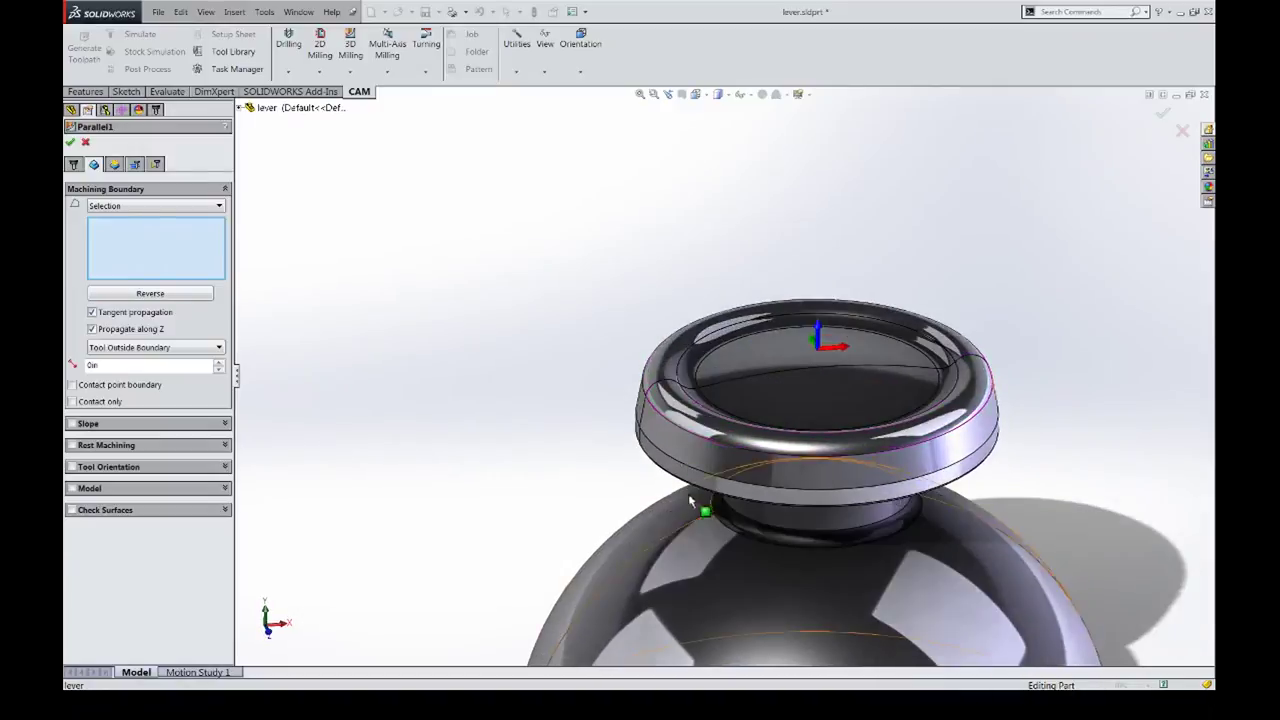
{"action": "left_click", "coordinate": [660, 420]}
{"action": "middle_click_drag", "start_coordinate": [900, 460], "coordinate": [944, 480]}
{"action": "right_click", "coordinate": [137, 238]}
{"action": "left_click", "coordinate": [165, 246]}
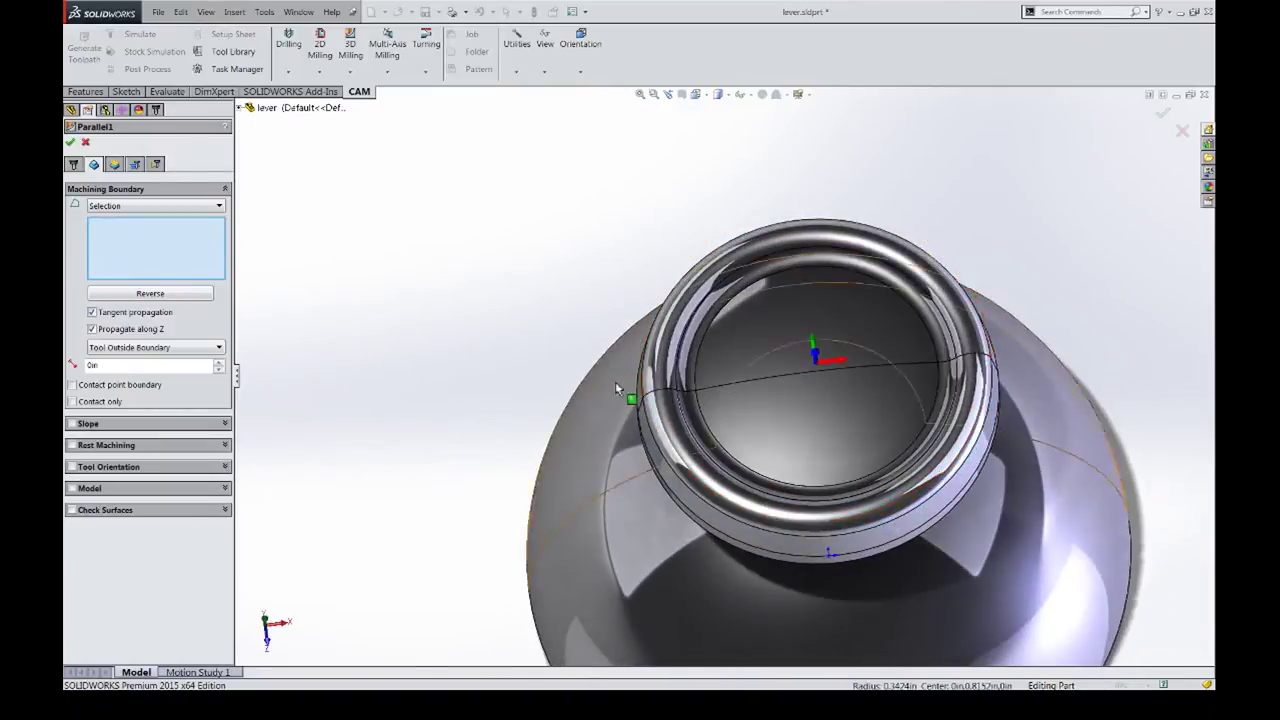
Select the circular edge of the recess on top of the lever as the machining boundary
{"action": "left_click", "coordinate": [699, 403]}
{"action": "middle_click_drag", "start_coordinate": [794, 289], "coordinate": [366, 398]}
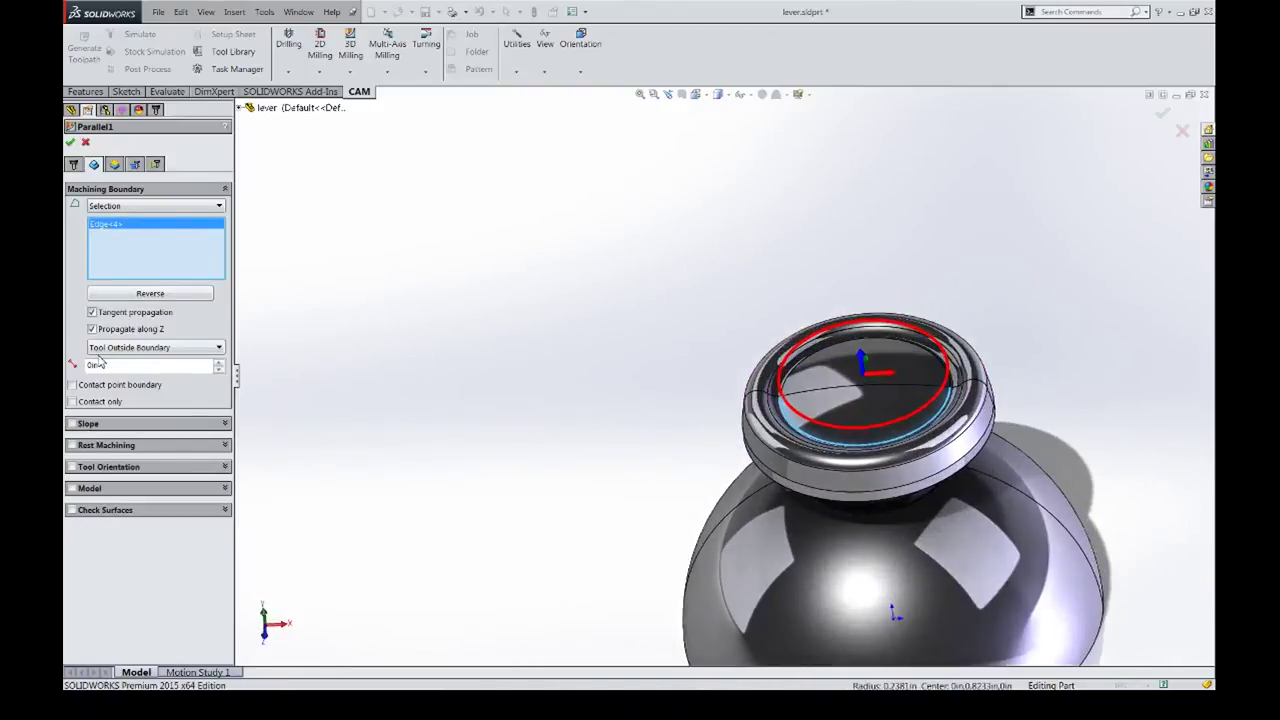
Try Tool Inside Boundary and Tool Center on Boundary containment, and accept the Parallel operation with Tool Outside Boundary
{"action": "mouse_move", "coordinate": [160, 348]}
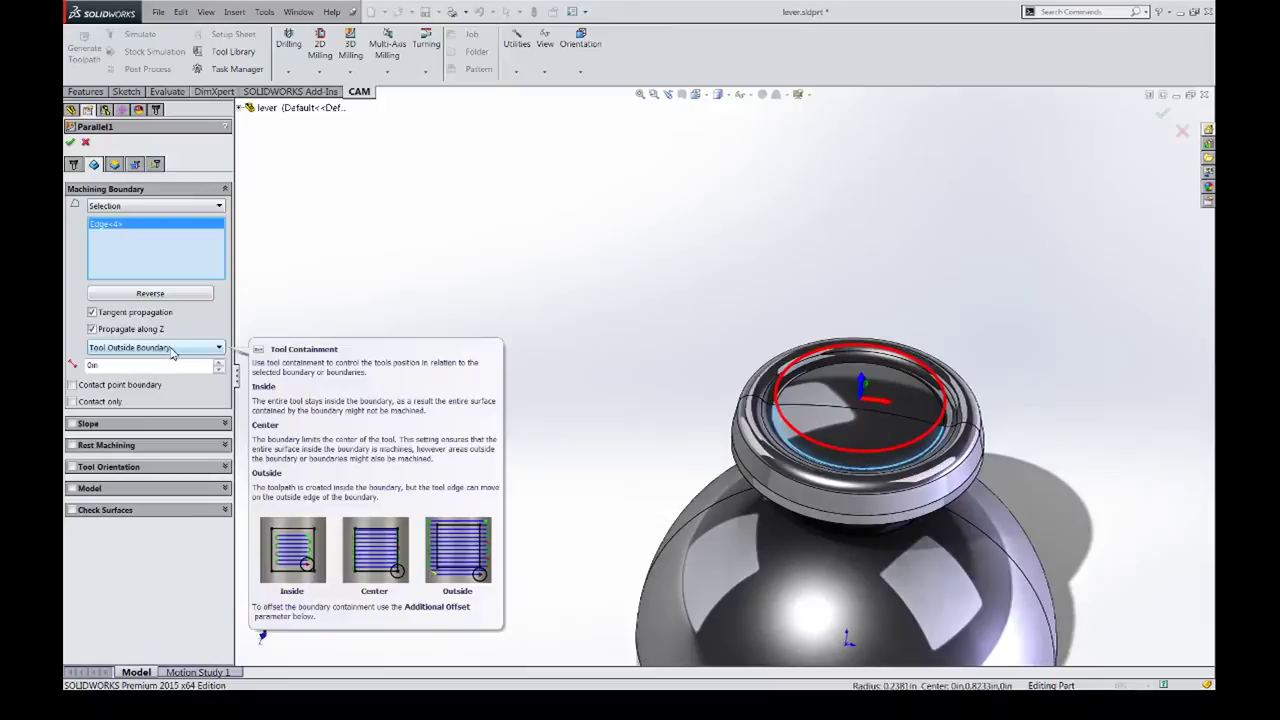
{"action": "left_click", "coordinate": [160, 348]}
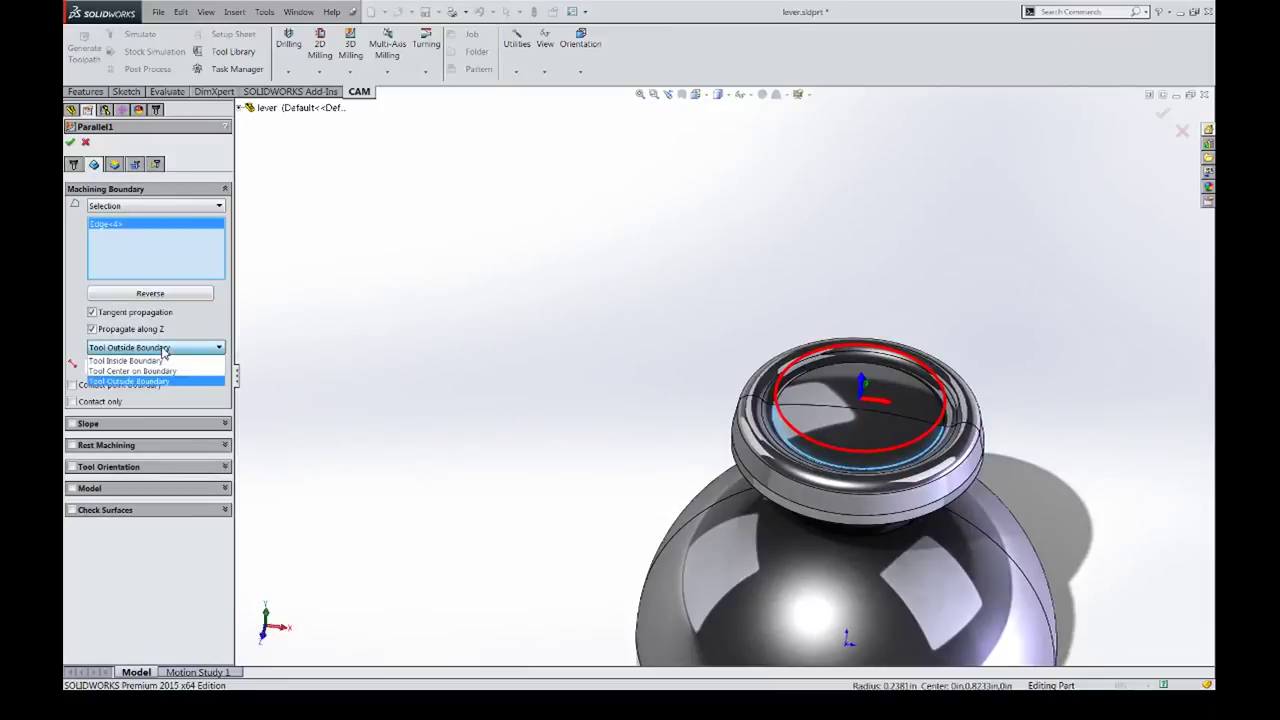
{"action": "left_click", "coordinate": [157, 363]}
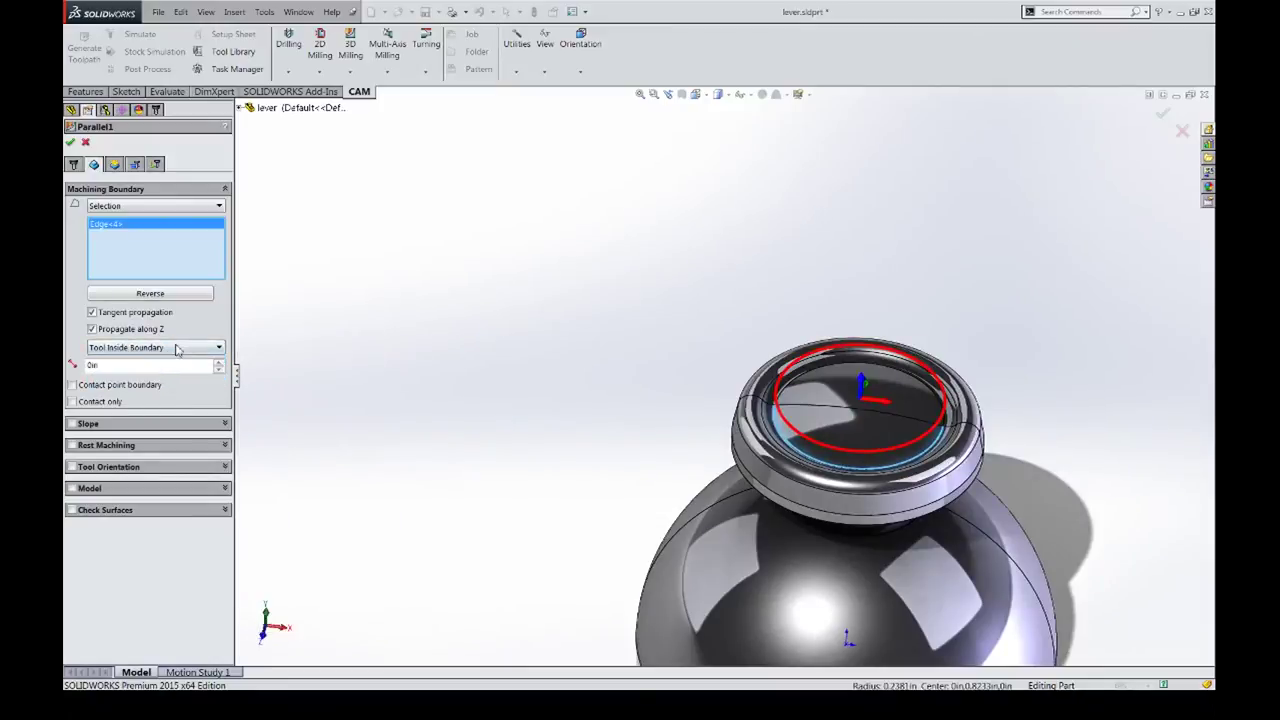
{"action": "left_click", "coordinate": [176, 349]}
{"action": "left_click", "coordinate": [159, 372]}
{"action": "left_click", "coordinate": [192, 351]}
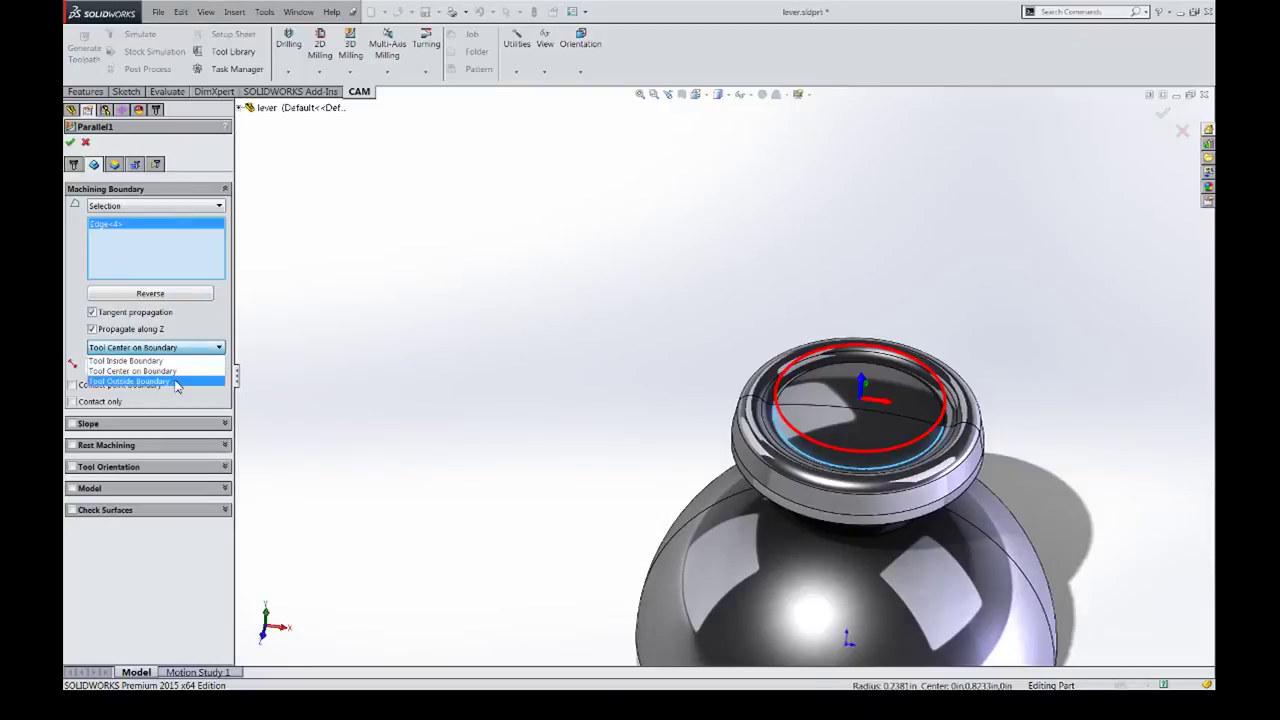
{"action": "left_click", "coordinate": [176, 379]}
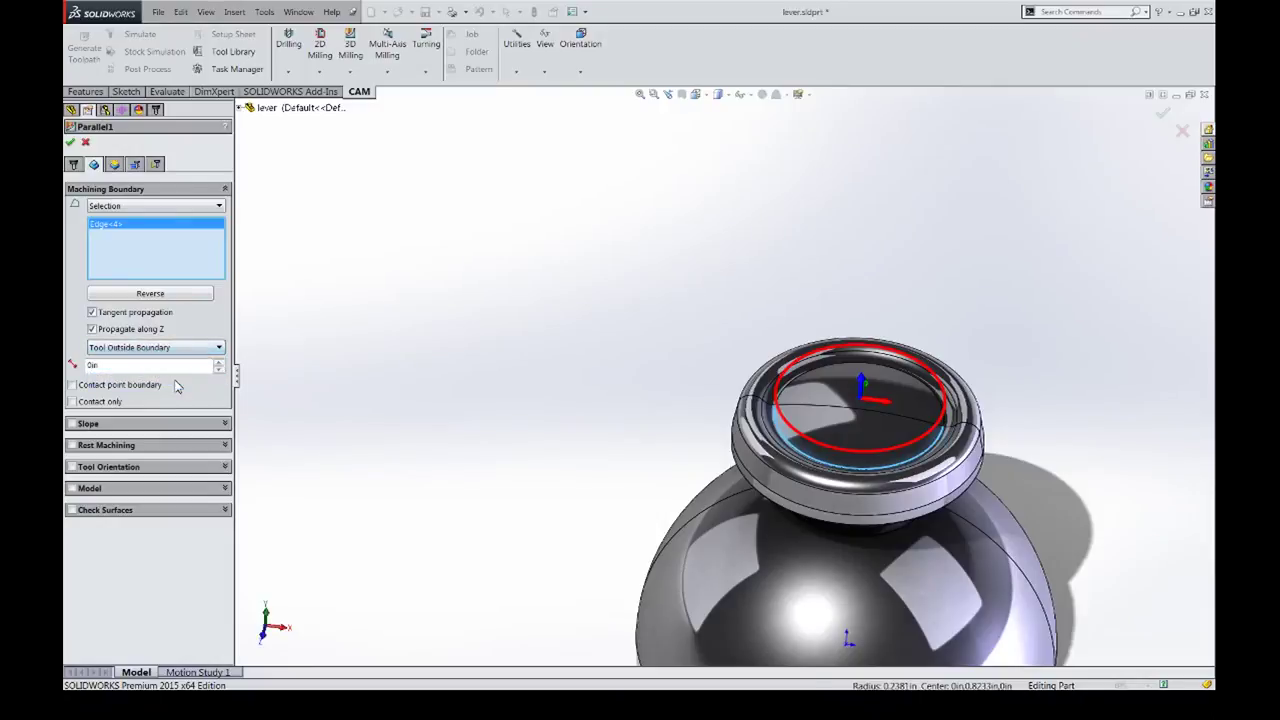
{"action": "left_click", "coordinate": [70, 143]}
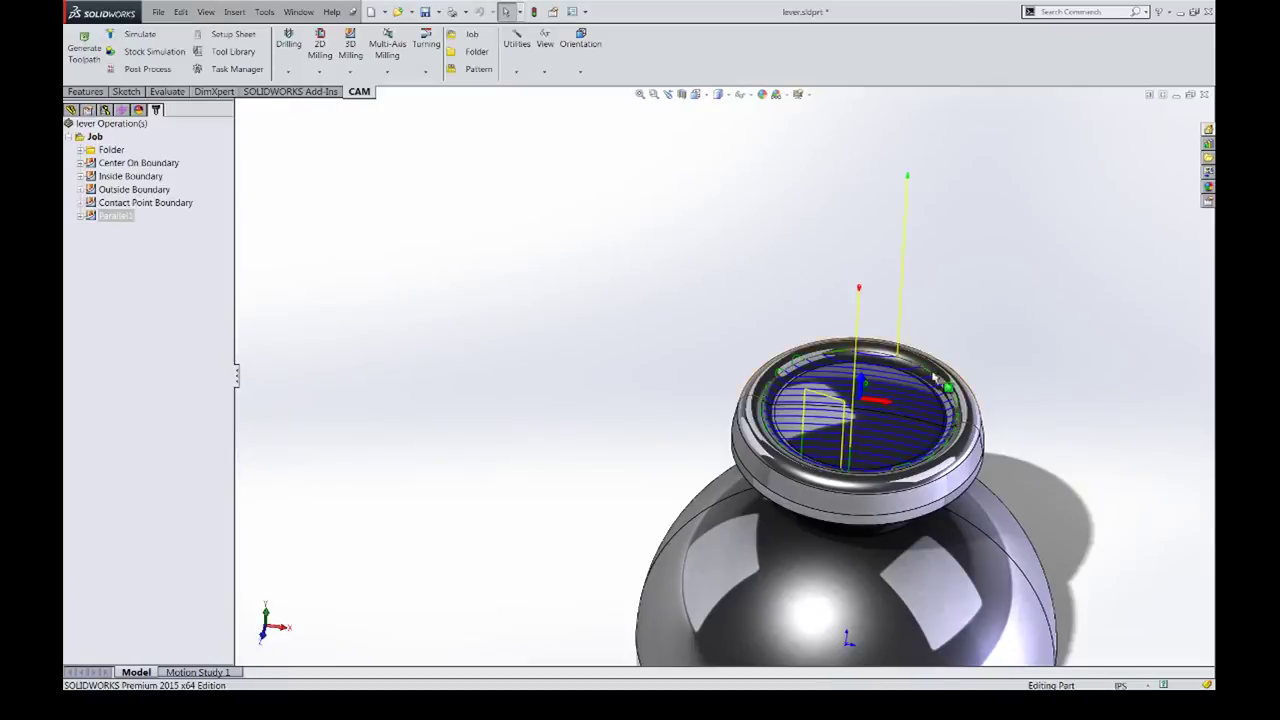
Section the lever along the Front plane and examine where the Parallel toolpath ends around the top recess
{"action": "middle_click_drag", "start_coordinate": [951, 391], "coordinate": [918, 370]}
{"action": "middle_click_drag", "start_coordinate": [1088, 204], "coordinate": [923, 267]}
{"action": "middle_click_drag", "start_coordinate": [855, 317], "coordinate": [665, 400]}
{"action": "middle_click_drag", "start_coordinate": [720, 347], "coordinate": [900, 440]}
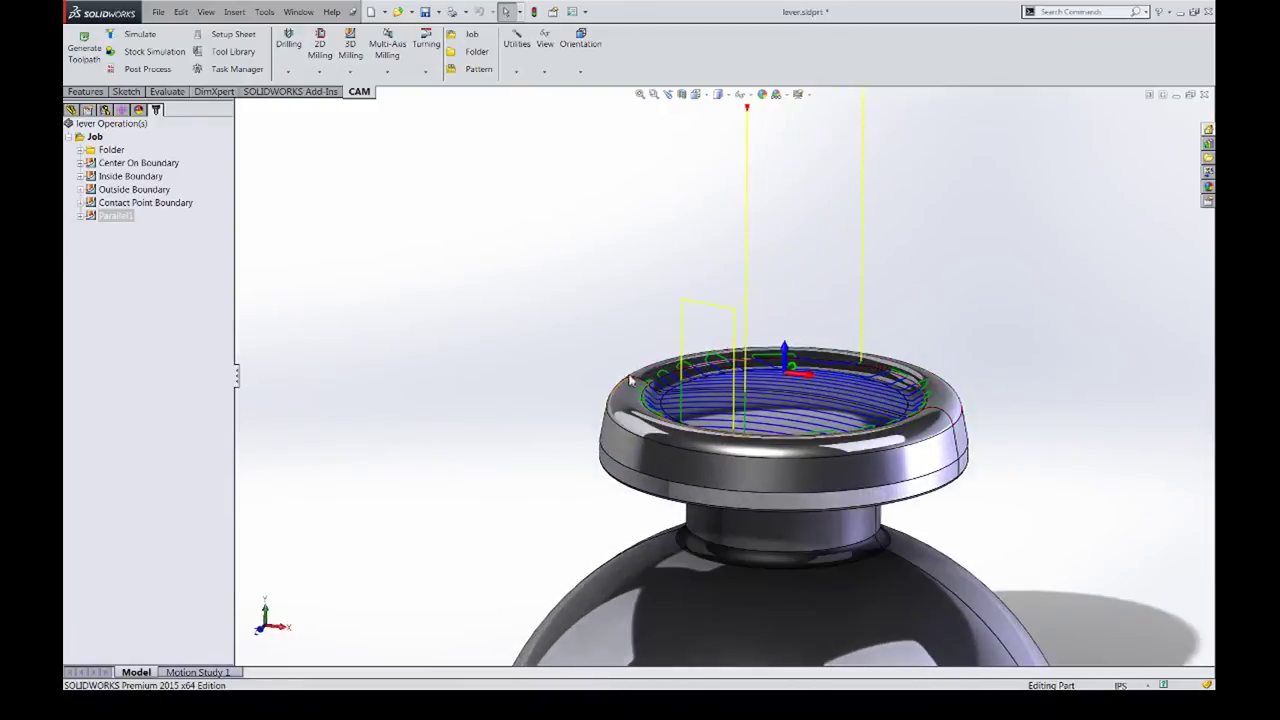
{"action": "middle_click_drag", "start_coordinate": [812, 412], "coordinate": [804, 440]}
{"action": "left_click", "coordinate": [697, 94]}
{"action": "left_click", "coordinate": [682, 94]}
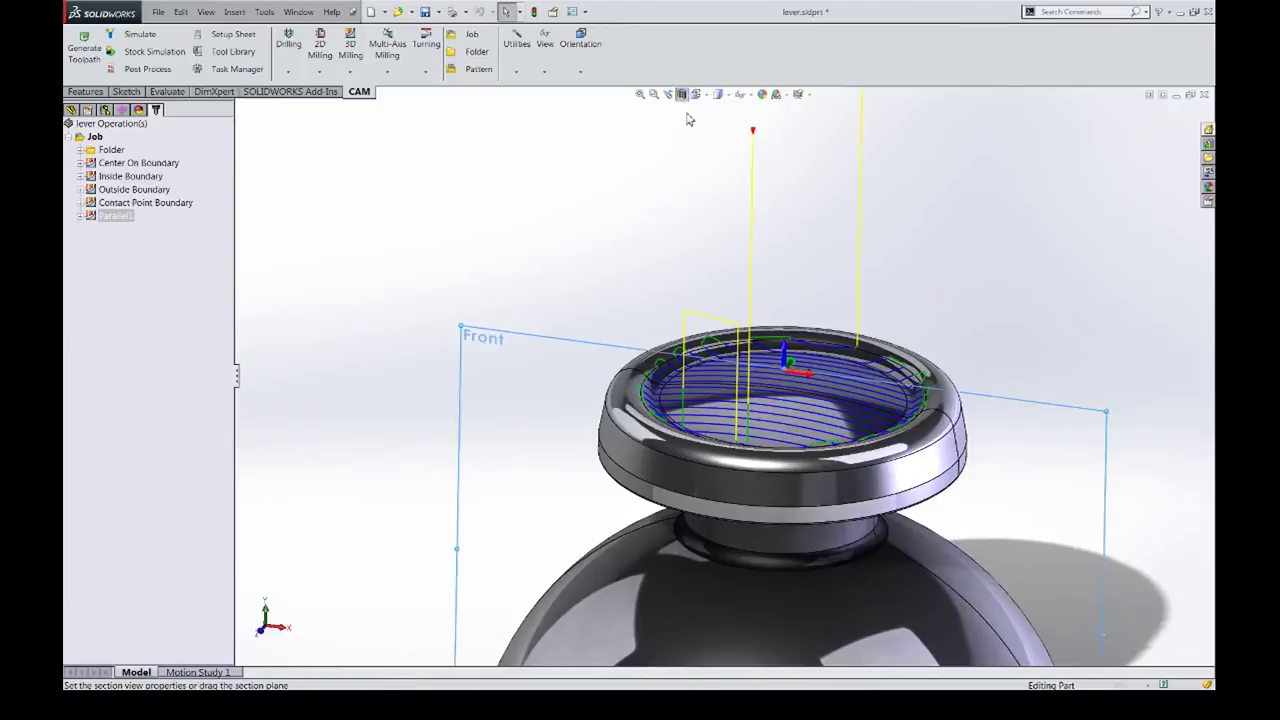
{"action": "left_click", "coordinate": [71, 143]}
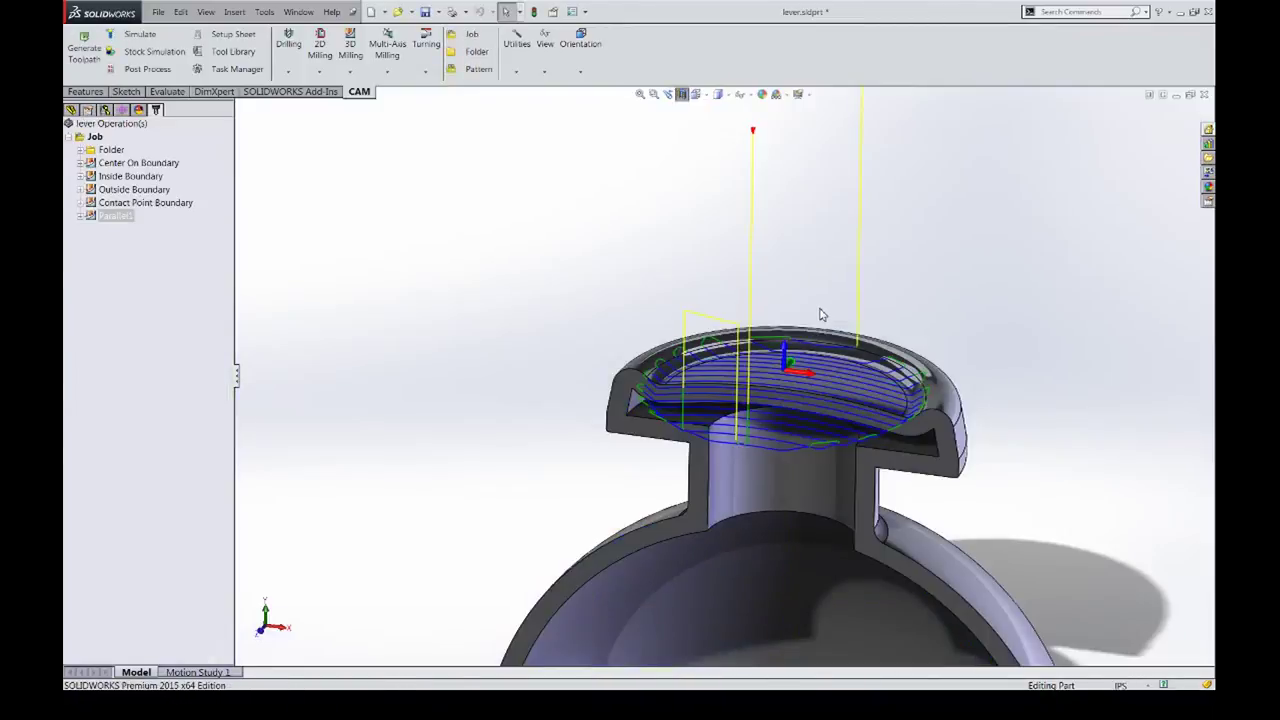
{"action": "middle_click_drag", "start_coordinate": [820, 314], "coordinate": [852, 251]}
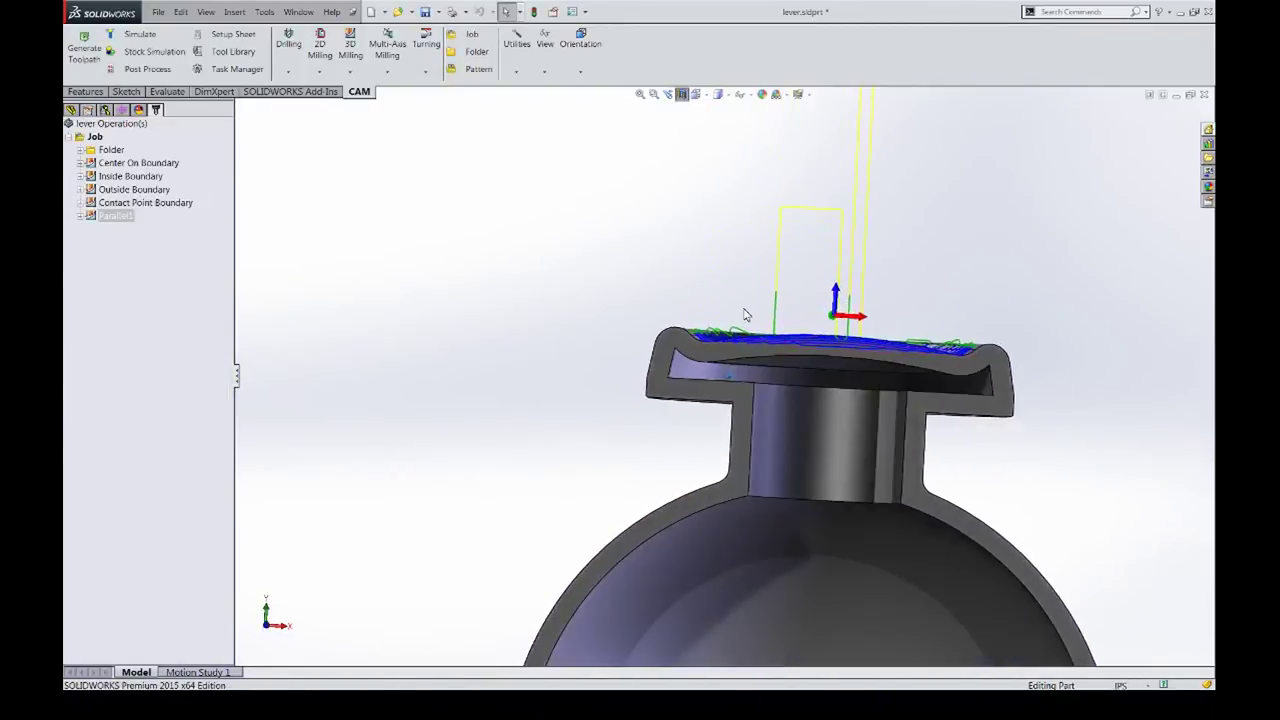
{"action": "scroll", "coordinate": [745, 322], "scroll_direction": "down", "scroll_amount": 3}
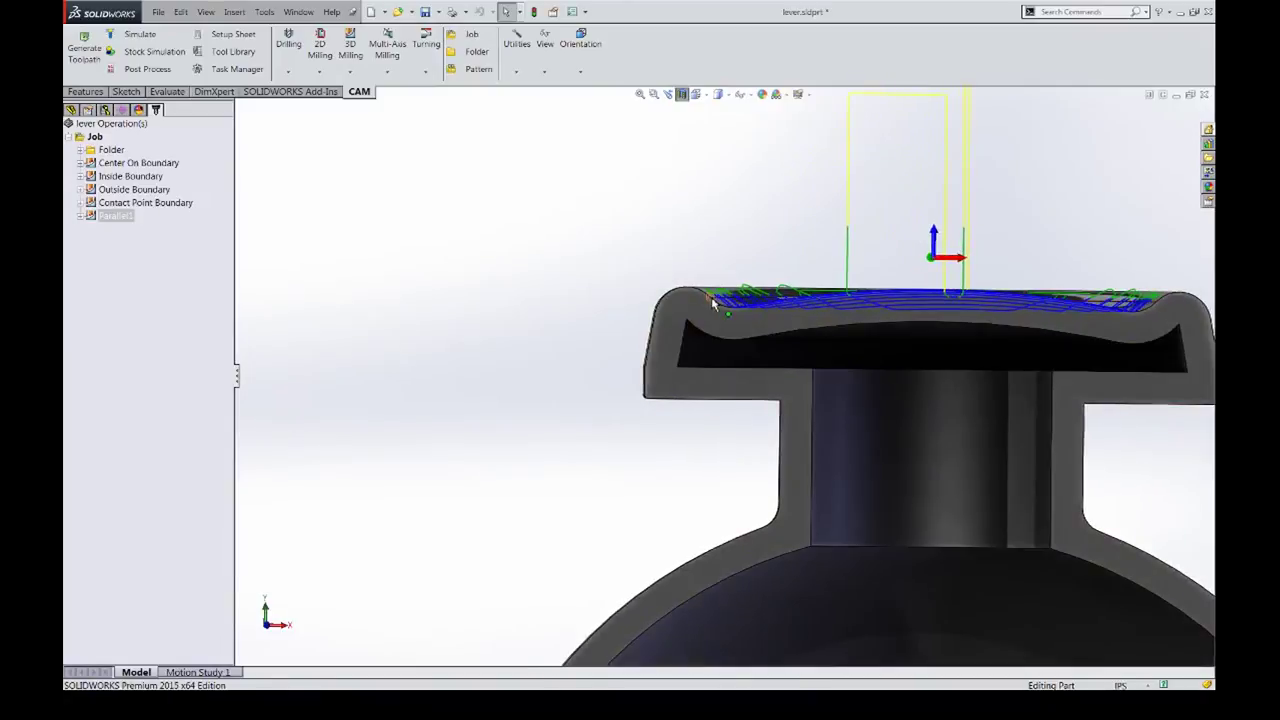
{"action": "middle_click_drag", "start_coordinate": [712, 234], "coordinate": [700, 270]}
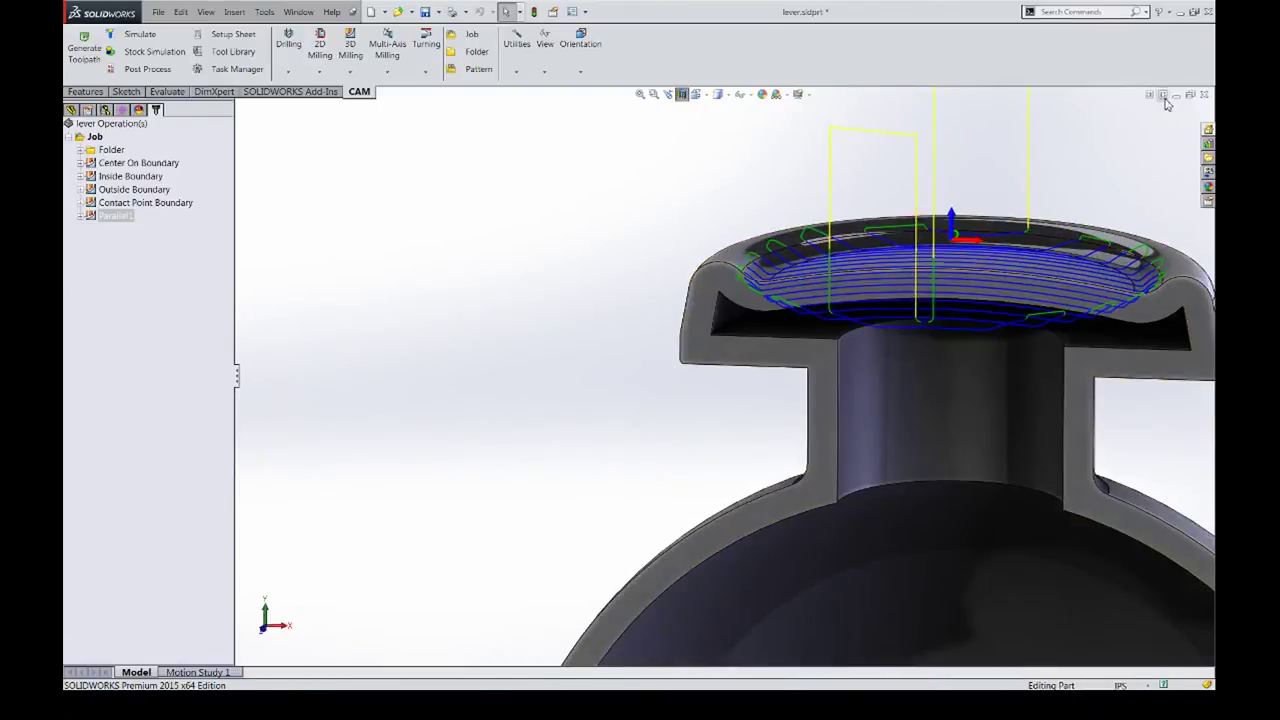
Switch to the Part2 sketch and move the ball-end tool outline well clear of the vertical boundary line, above the block's lower ledge
{"action": "left_click", "coordinate": [1165, 96]}
{"action": "left_click", "coordinate": [97, 667]}
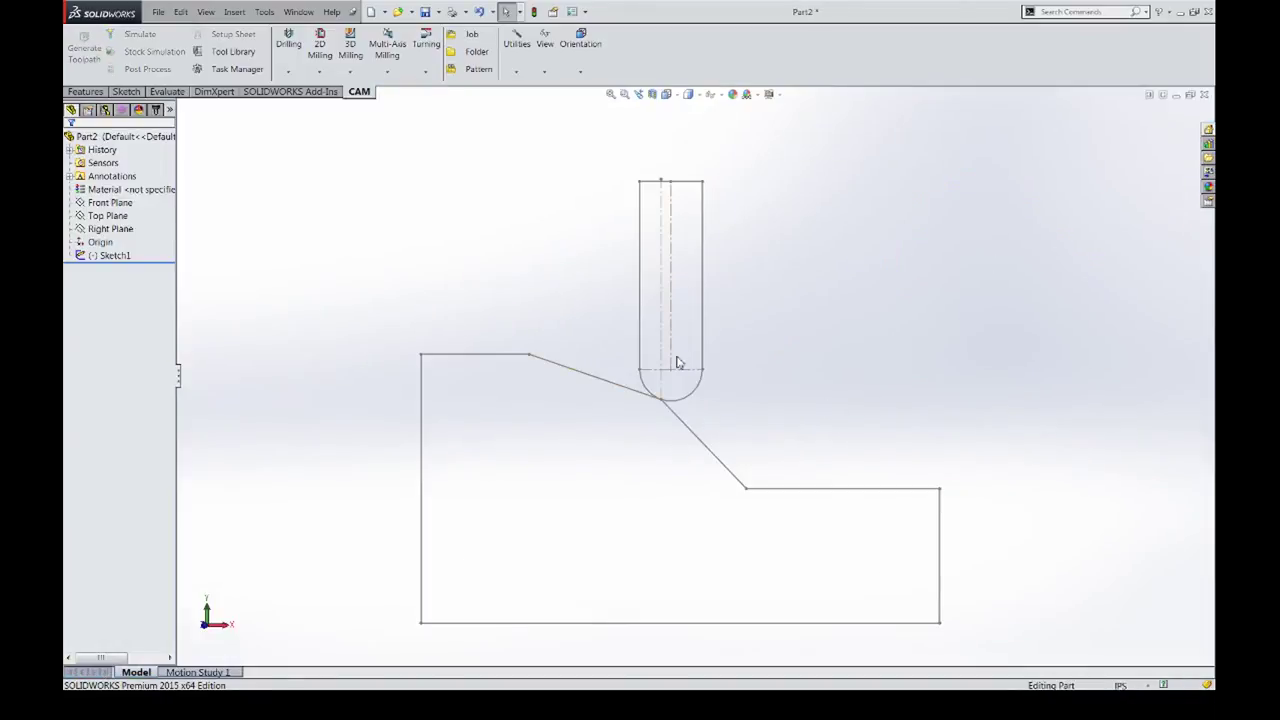
{"action": "mouse_move", "coordinate": [677, 371]}
{"action": "left_mouse_down"}
{"action": "mouse_move", "coordinate": [771, 389]}
{"action": "mouse_move", "coordinate": [846, 449]}
{"action": "mouse_move", "coordinate": [905, 415]}
{"action": "left_mouse_up"}
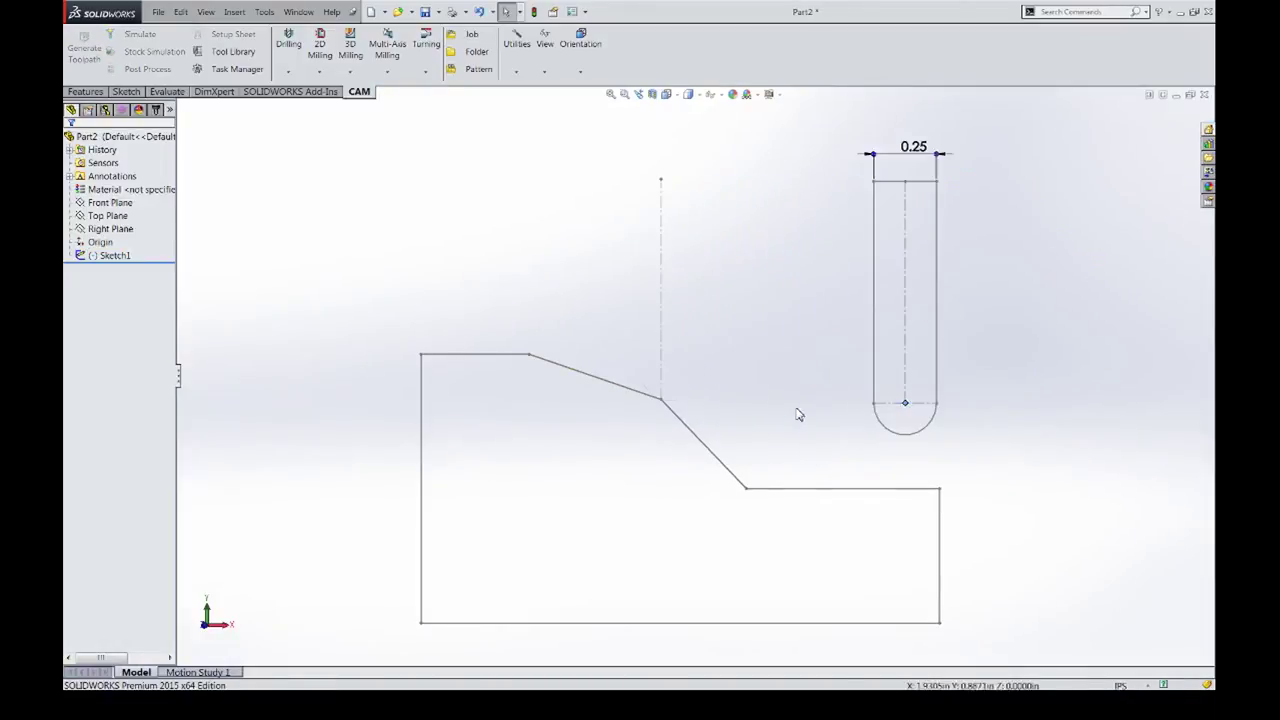
{"action": "left_click", "coordinate": [797, 409]}
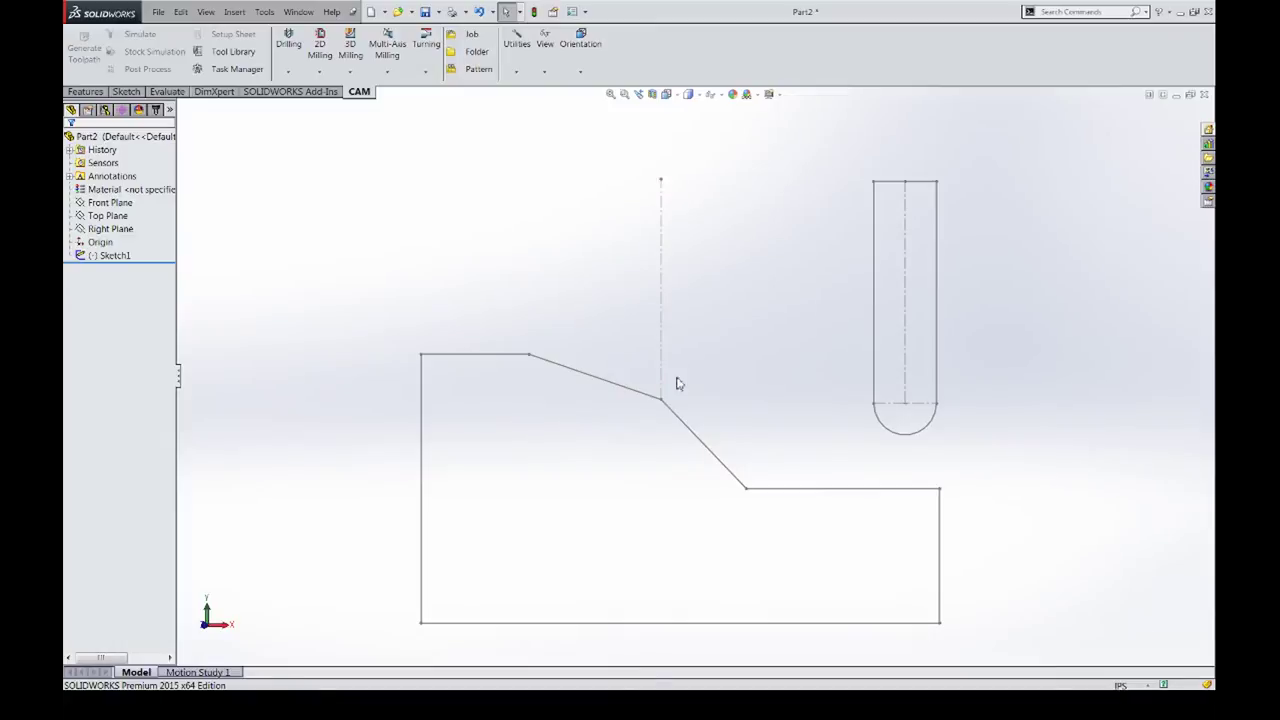
Place the tool outline just to the right of the vertical boundary line, touching the steeper slope, and inspect the contact point
{"action": "mouse_move", "coordinate": [905, 408]}
{"action": "left_mouse_down"}
{"action": "mouse_move", "coordinate": [877, 403]}
{"action": "mouse_move", "coordinate": [934, 443]}
{"action": "mouse_move", "coordinate": [882, 368]}
{"action": "mouse_move", "coordinate": [779, 366]}
{"action": "mouse_move", "coordinate": [695, 380]}
{"action": "mouse_move", "coordinate": [695, 392]}
{"action": "left_mouse_up"}
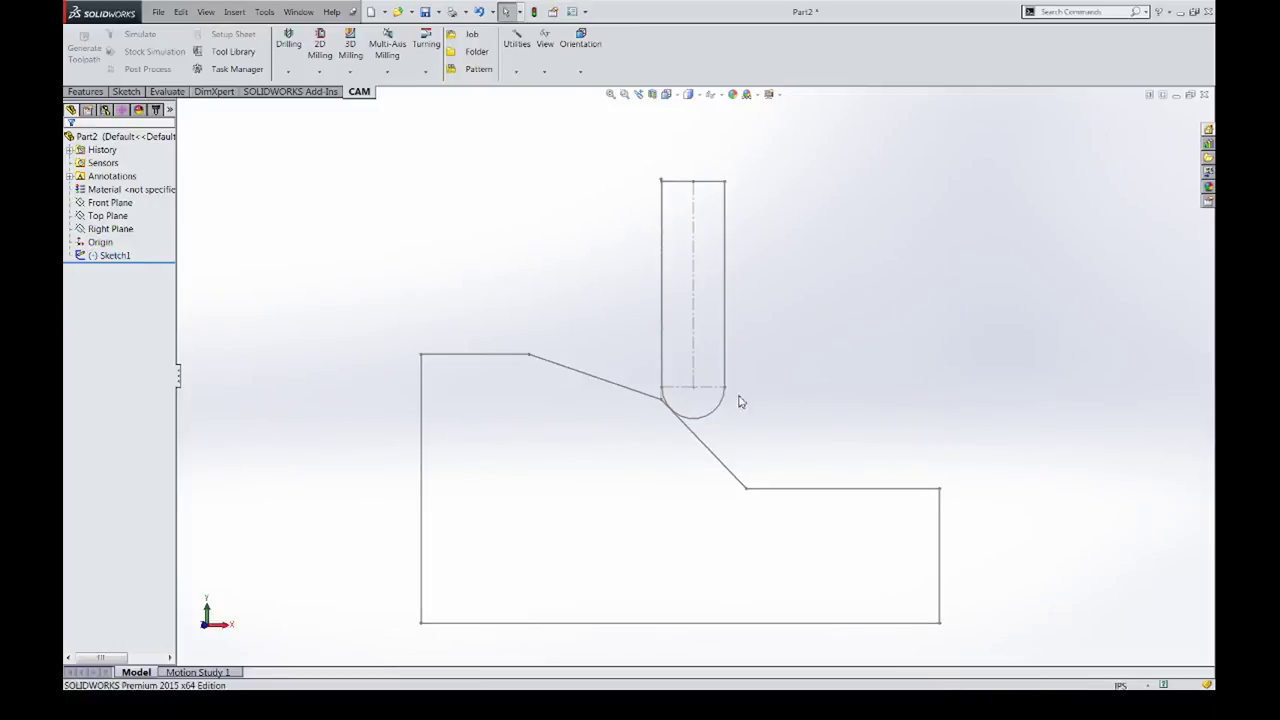
{"action": "scroll", "coordinate": [665, 330], "scroll_direction": "down", "scroll_amount": 6}
{"action": "scroll", "coordinate": [700, 378], "scroll_direction": "up", "scroll_amount": 2}
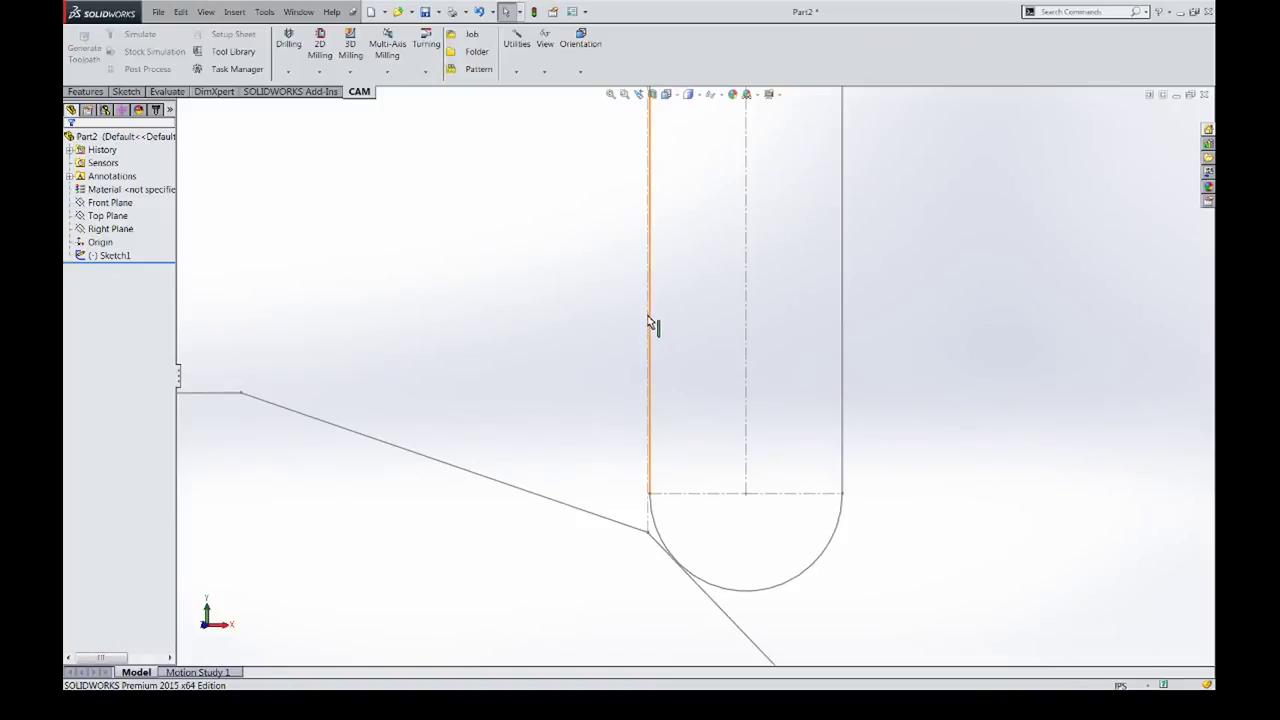
{"action": "left_click", "coordinate": [647, 527]}
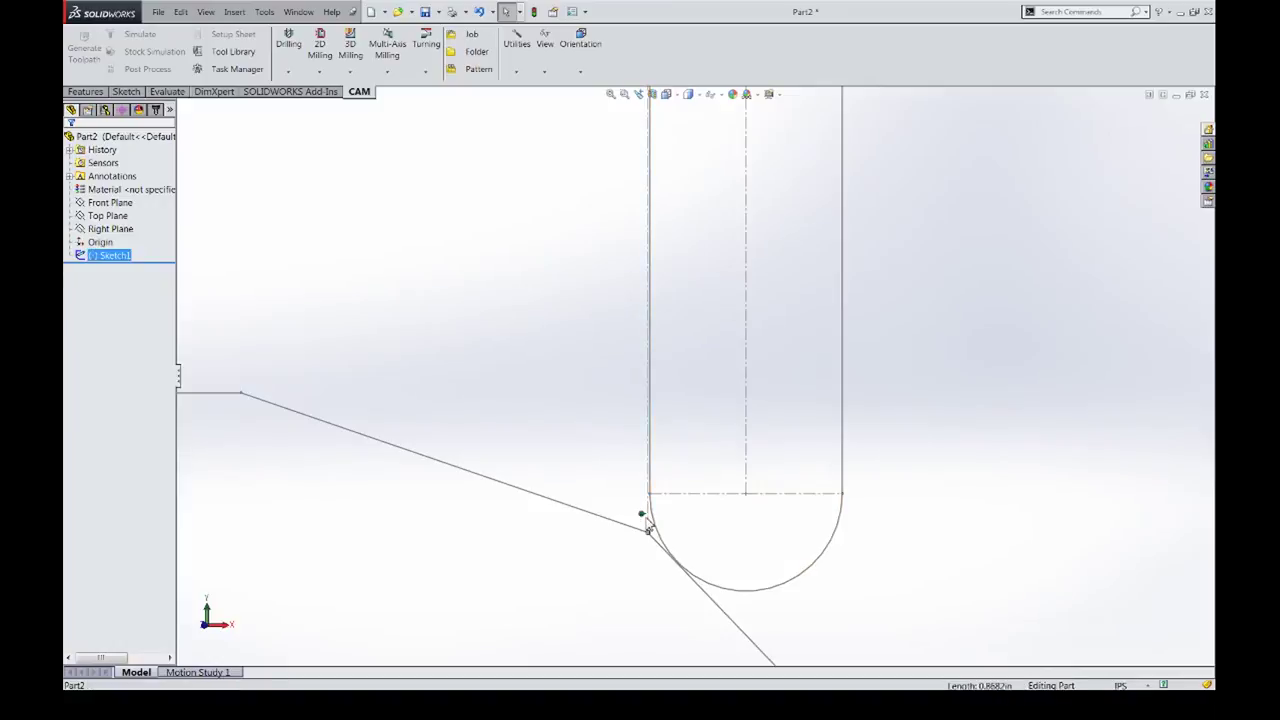
{"action": "left_click", "coordinate": [1071, 554]}
{"action": "middle_click_drag", "start_coordinate": [909, 620], "coordinate": [788, 523], "text": "ctrl"}
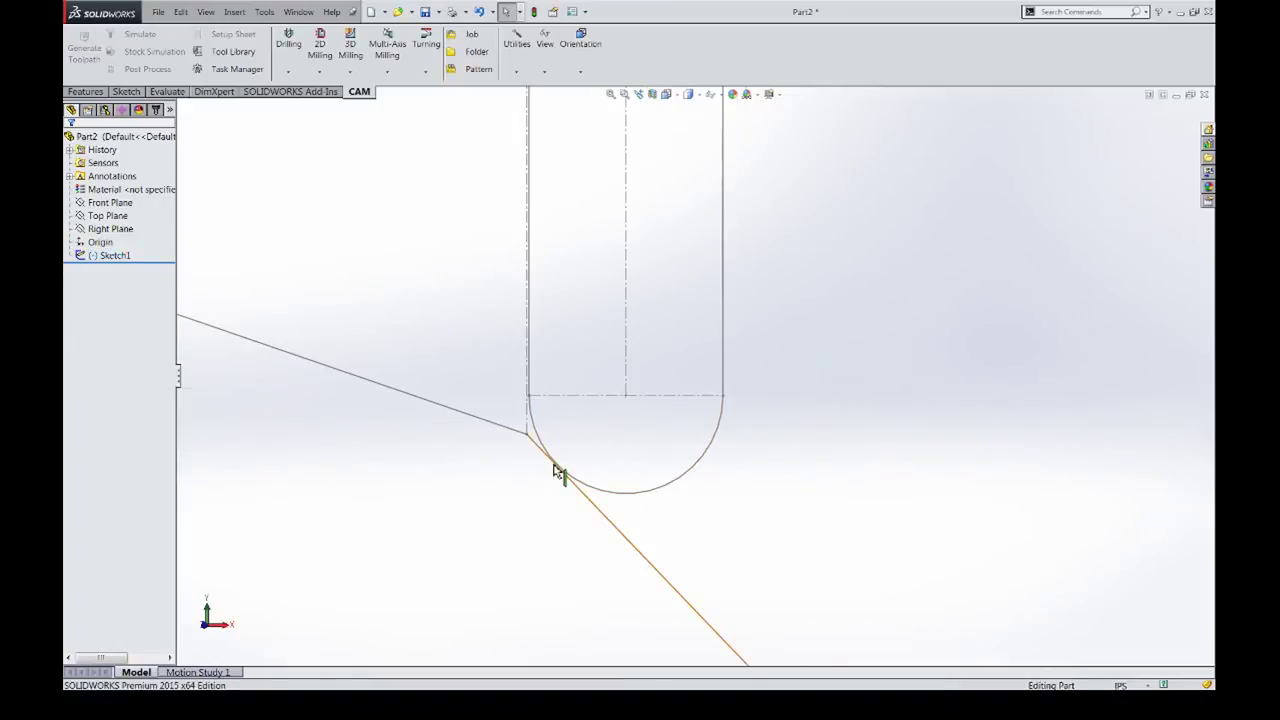
{"action": "mouse_move", "coordinate": [627, 399]}
{"action": "left_mouse_down"}
{"action": "mouse_move", "coordinate": [630, 266]}
{"action": "mouse_move", "coordinate": [626, 400]}
{"action": "left_mouse_up"}
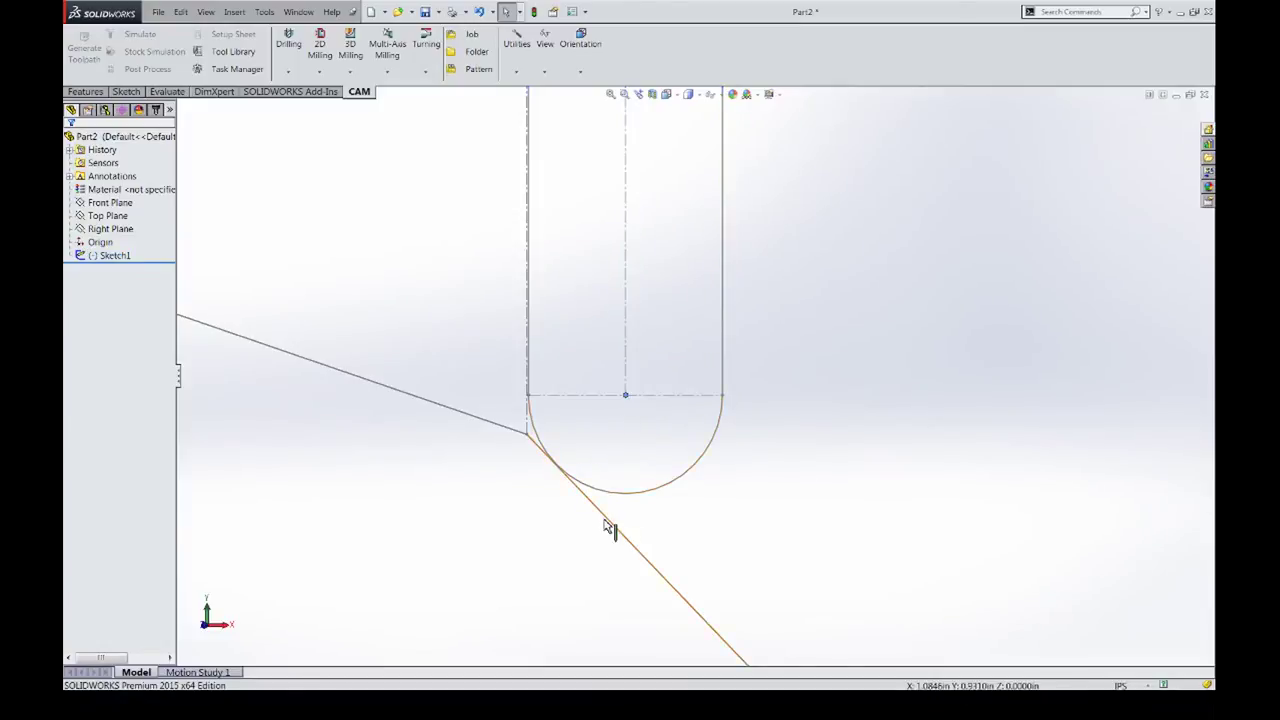
Move the tool outline to the left of the boundary line, touching the shallower slope, and undo a further move away from it
{"action": "scroll", "coordinate": [703, 357], "scroll_direction": "up", "scroll_amount": 5}
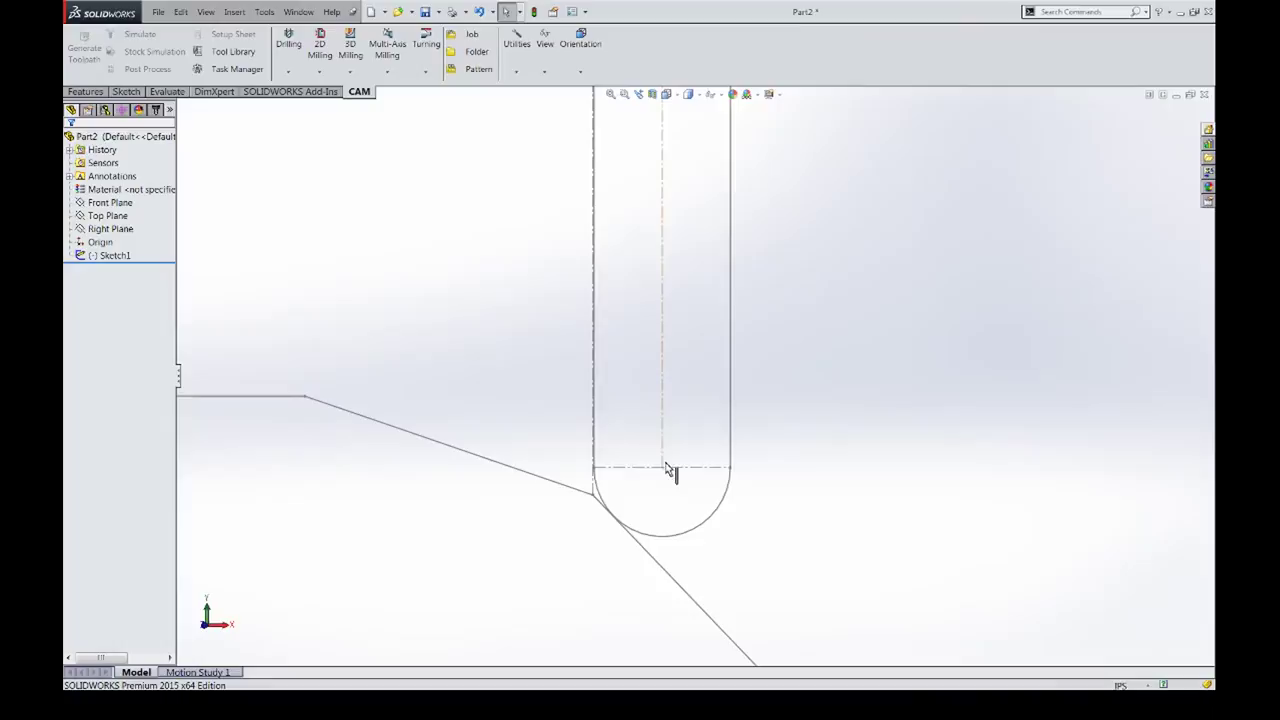
{"action": "mouse_move", "coordinate": [662, 467]}
{"action": "left_mouse_down"}
{"action": "mouse_move", "coordinate": [826, 487]}
{"action": "mouse_move", "coordinate": [813, 450]}
{"action": "mouse_move", "coordinate": [556, 205]}
{"action": "mouse_move", "coordinate": [430, 246]}
{"action": "mouse_move", "coordinate": [474, 356]}
{"action": "mouse_move", "coordinate": [680, 387]}
{"action": "mouse_move", "coordinate": [803, 533]}
{"action": "mouse_move", "coordinate": [762, 586]}
{"action": "mouse_move", "coordinate": [674, 471]}
{"action": "mouse_move", "coordinate": [629, 437]}
{"action": "mouse_move", "coordinate": [527, 404]}
{"action": "left_mouse_up"}
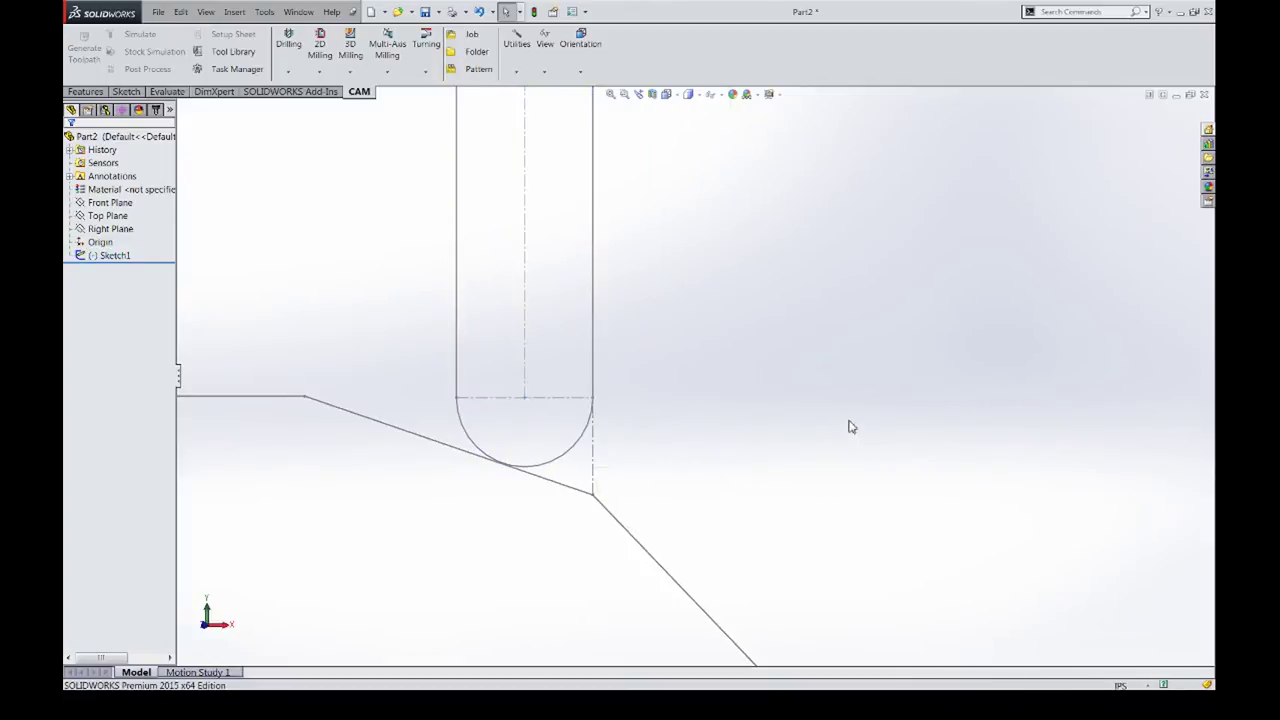
{"action": "left_click", "coordinate": [523, 401]}
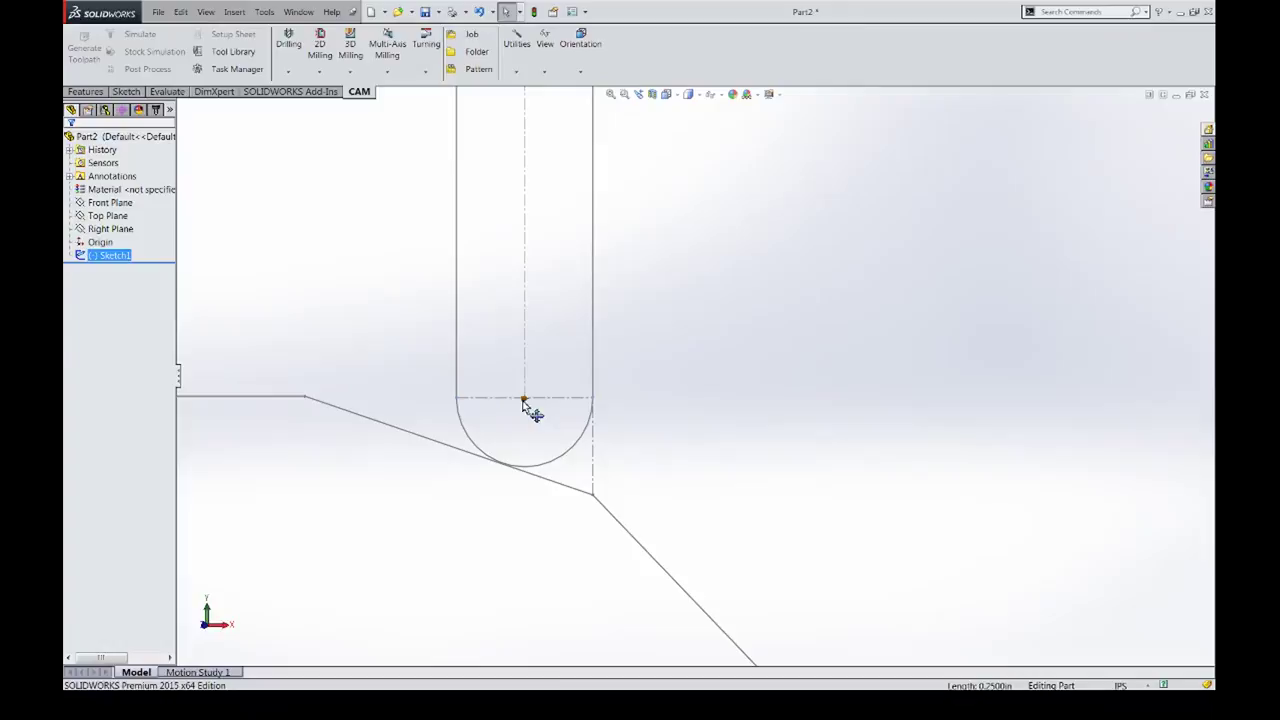
{"action": "left_click_drag", "start_coordinate": [524, 400], "coordinate": [656, 348]}
{"action": "key", "text": "ctrl+z"}
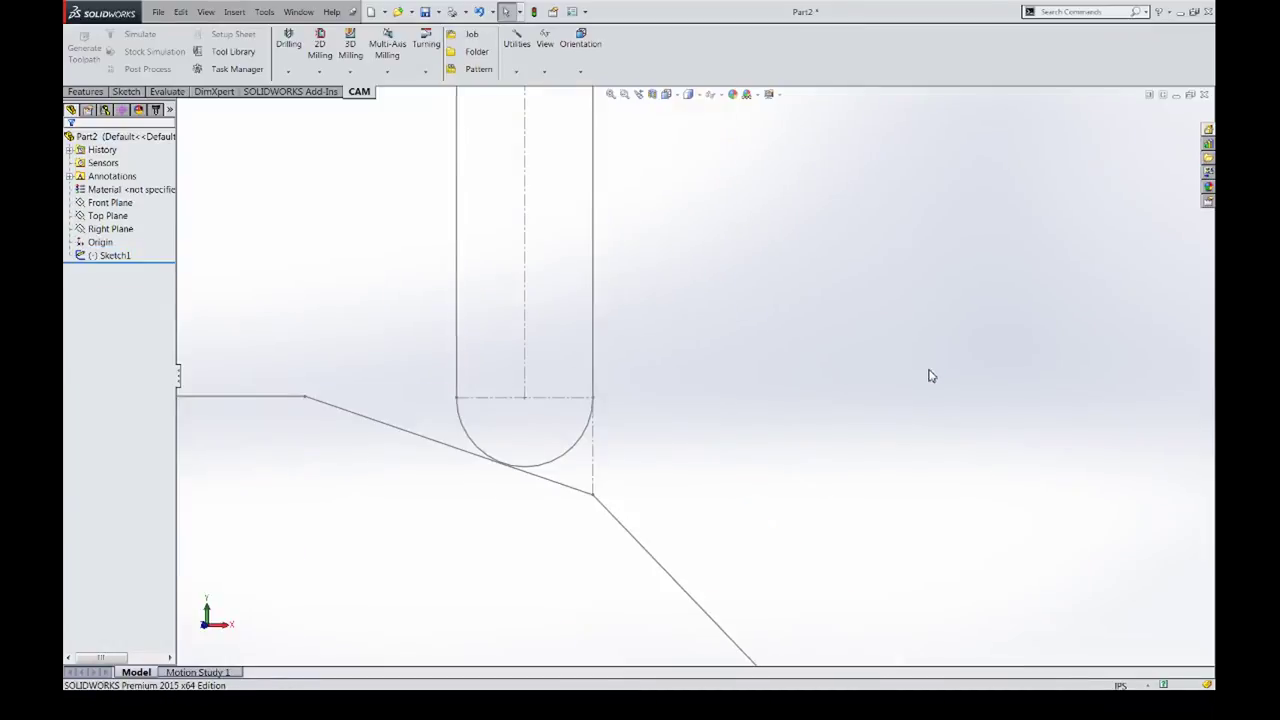
Move the tool outline back against the steeper slope, and center it on the vertical boundary line
{"action": "mouse_move", "coordinate": [527, 401]}
{"action": "left_mouse_down"}
{"action": "mouse_move", "coordinate": [634, 374]}
{"action": "mouse_move", "coordinate": [757, 465]}
{"action": "mouse_move", "coordinate": [592, 370]}
{"action": "mouse_move", "coordinate": [592, 425]}
{"action": "mouse_move", "coordinate": [640, 406]}
{"action": "mouse_move", "coordinate": [797, 480]}
{"action": "mouse_move", "coordinate": [766, 478]}
{"action": "mouse_move", "coordinate": [817, 505]}
{"action": "mouse_move", "coordinate": [744, 458]}
{"action": "mouse_move", "coordinate": [684, 478]}
{"action": "mouse_move", "coordinate": [662, 468]}
{"action": "left_mouse_up"}
{"action": "key", "text": "ctrl+b"}
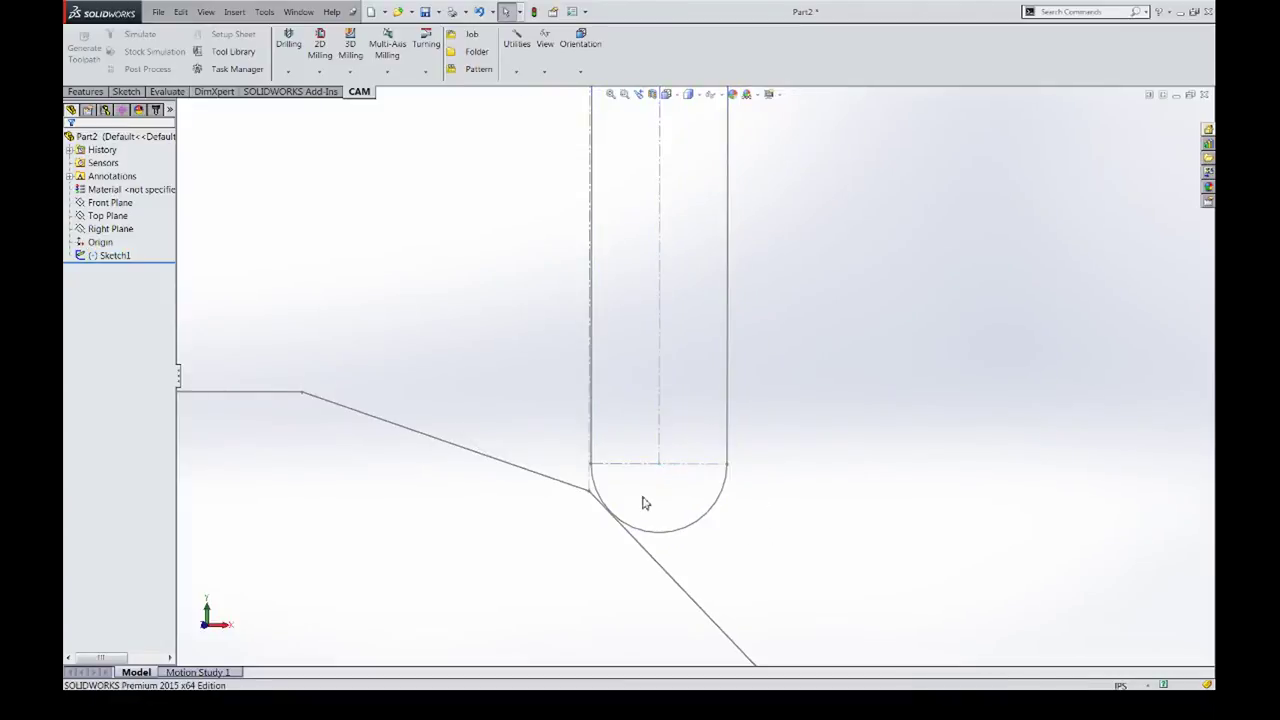
{"action": "scroll", "coordinate": [640, 500], "scroll_direction": "down", "scroll_amount": 3}
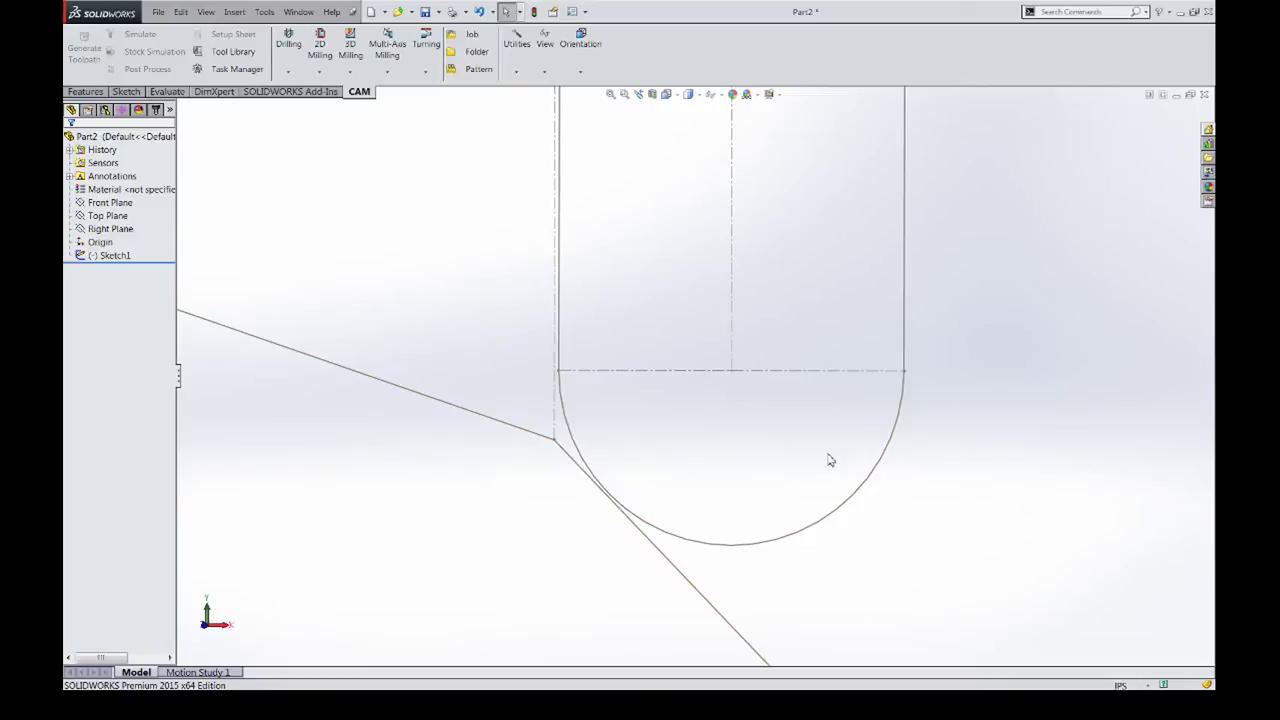
{"action": "mouse_move", "coordinate": [732, 374]}
{"action": "left_mouse_down"}
{"action": "mouse_move", "coordinate": [811, 437]}
{"action": "mouse_move", "coordinate": [720, 283]}
{"action": "mouse_move", "coordinate": [594, 249]}
{"action": "mouse_move", "coordinate": [558, 259]}
{"action": "left_mouse_up"}
{"action": "left_click", "coordinate": [952, 488]}
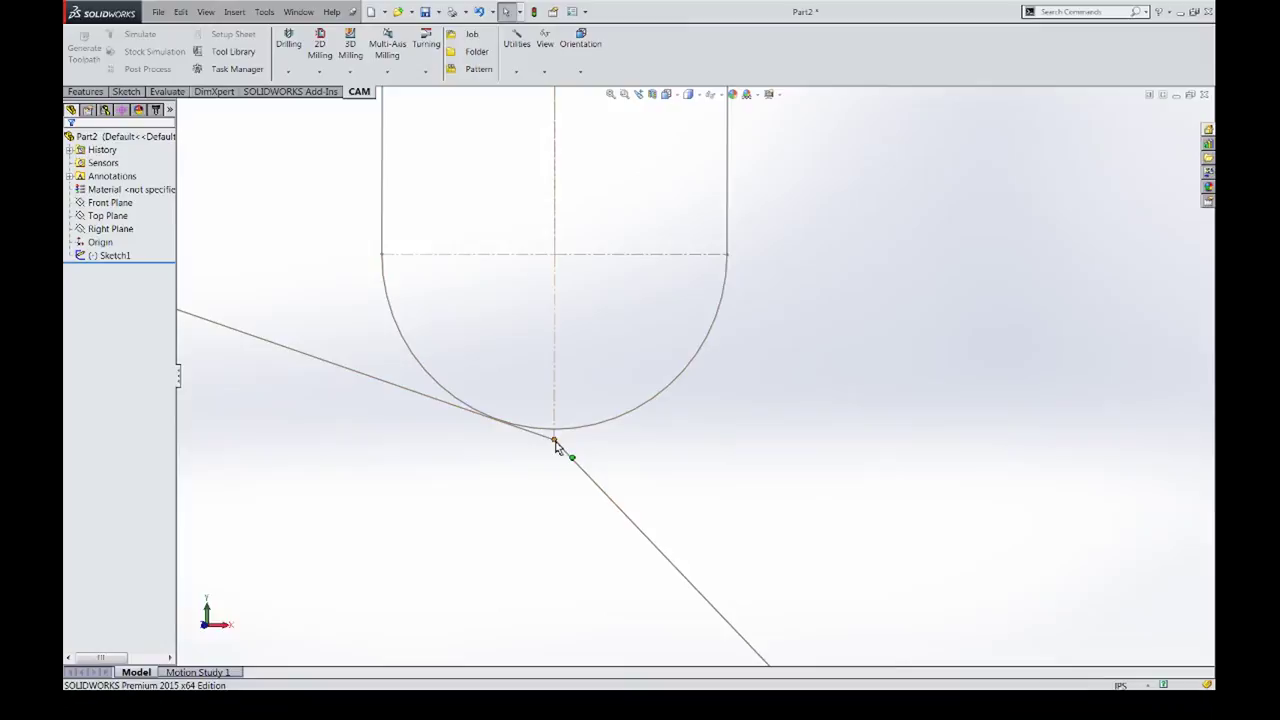
Shift the tool outline off the boundary line's center and place it fully left of the line, touching the shallower slope
{"action": "mouse_move", "coordinate": [555, 255]}
{"action": "left_mouse_down"}
{"action": "mouse_move", "coordinate": [588, 263]}
{"action": "mouse_move", "coordinate": [557, 257]}
{"action": "left_mouse_up"}
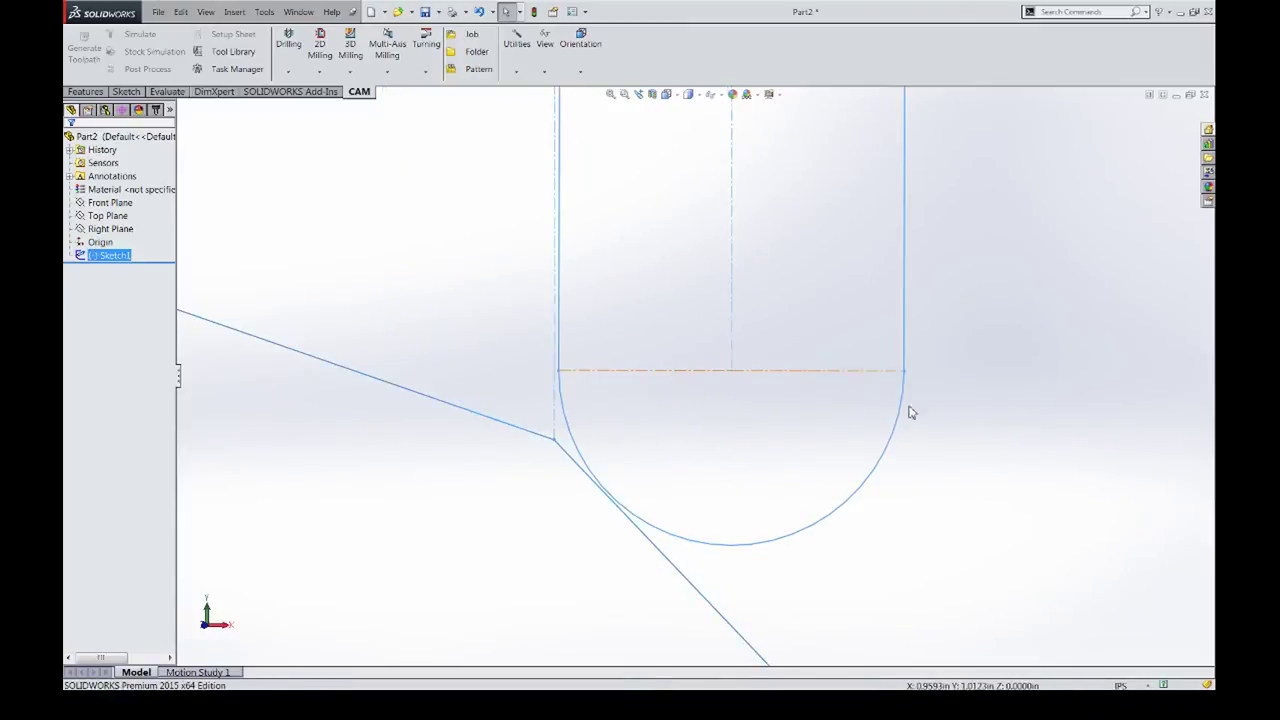
{"action": "mouse_move", "coordinate": [733, 371]}
{"action": "left_mouse_down"}
{"action": "mouse_move", "coordinate": [603, 258]}
{"action": "mouse_move", "coordinate": [380, 199]}
{"action": "left_mouse_up"}
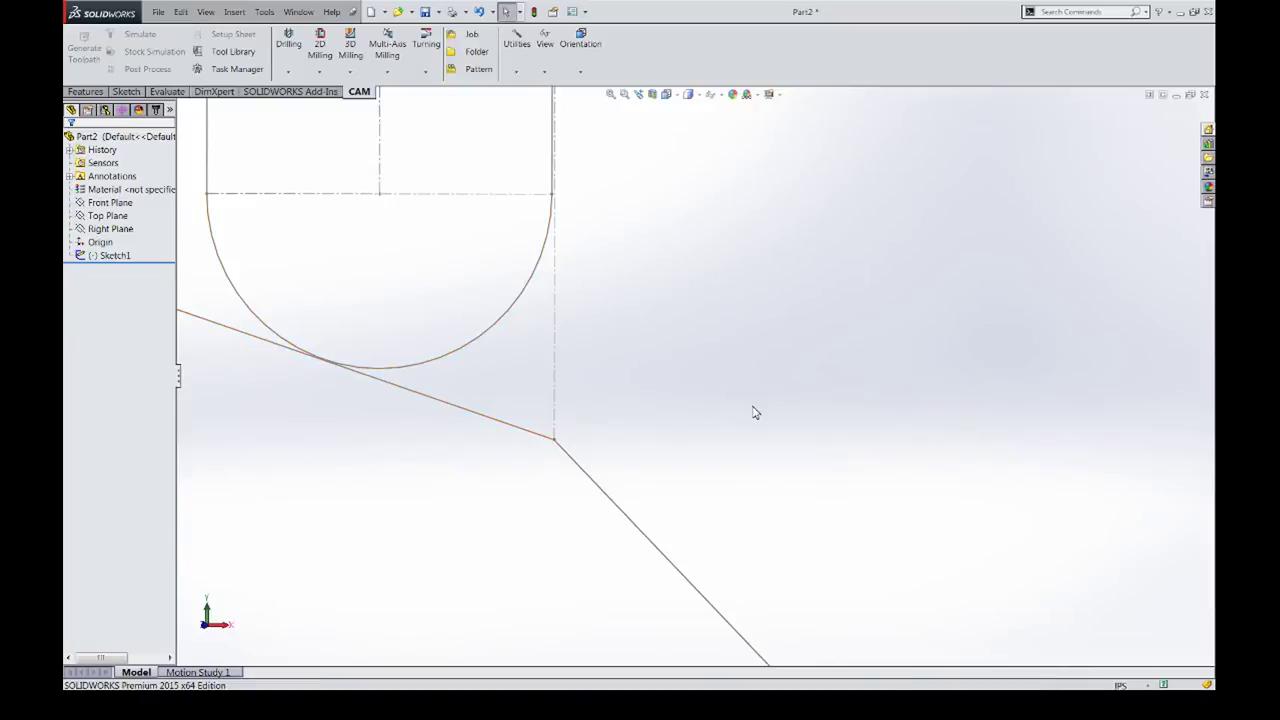
{"action": "scroll", "coordinate": [757, 418], "scroll_direction": "up", "scroll_amount": 4}
{"action": "scroll", "coordinate": [837, 420], "scroll_direction": "up", "scroll_amount": 2}
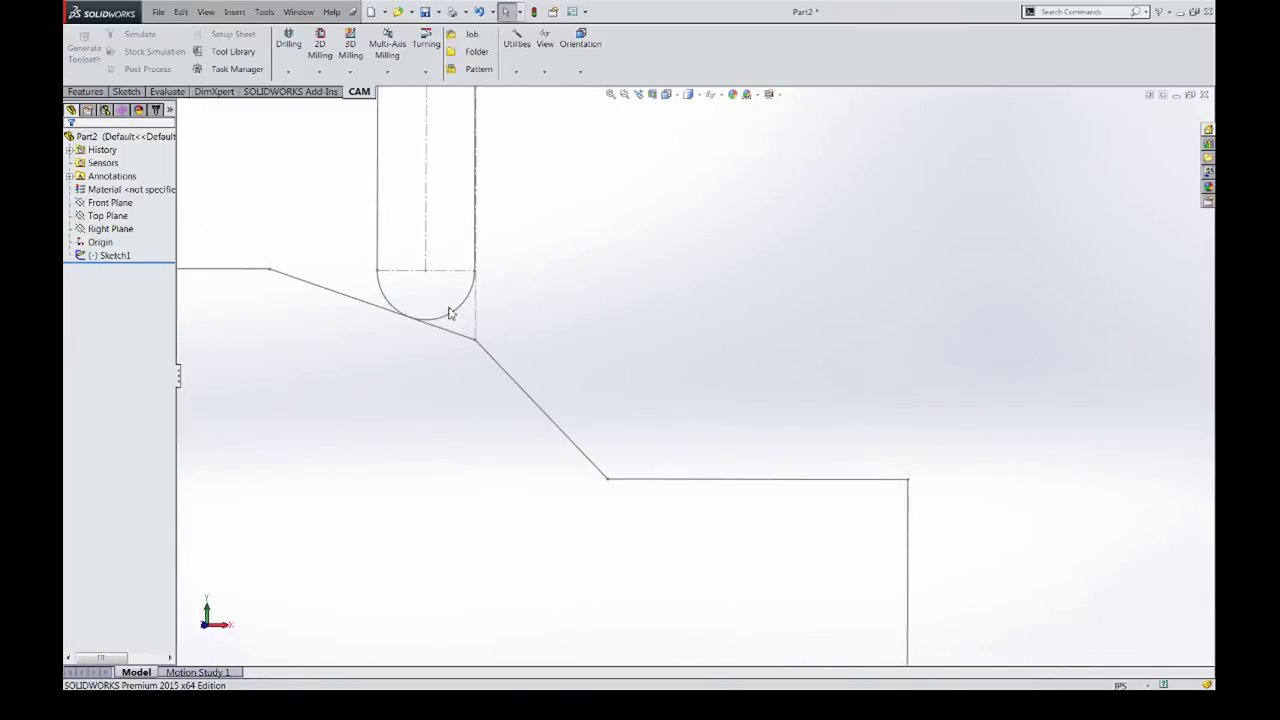
Lift the tool outline above the shallower slope, try centering it on the block's upper-left corner, and undo that last move
{"action": "left_click_drag", "start_coordinate": [426, 271], "coordinate": [324, 214]}
{"action": "scroll", "coordinate": [309, 275], "scroll_direction": "up", "scroll_amount": 3}
{"action": "scroll", "coordinate": [309, 277], "scroll_direction": "down", "scroll_amount": 2}
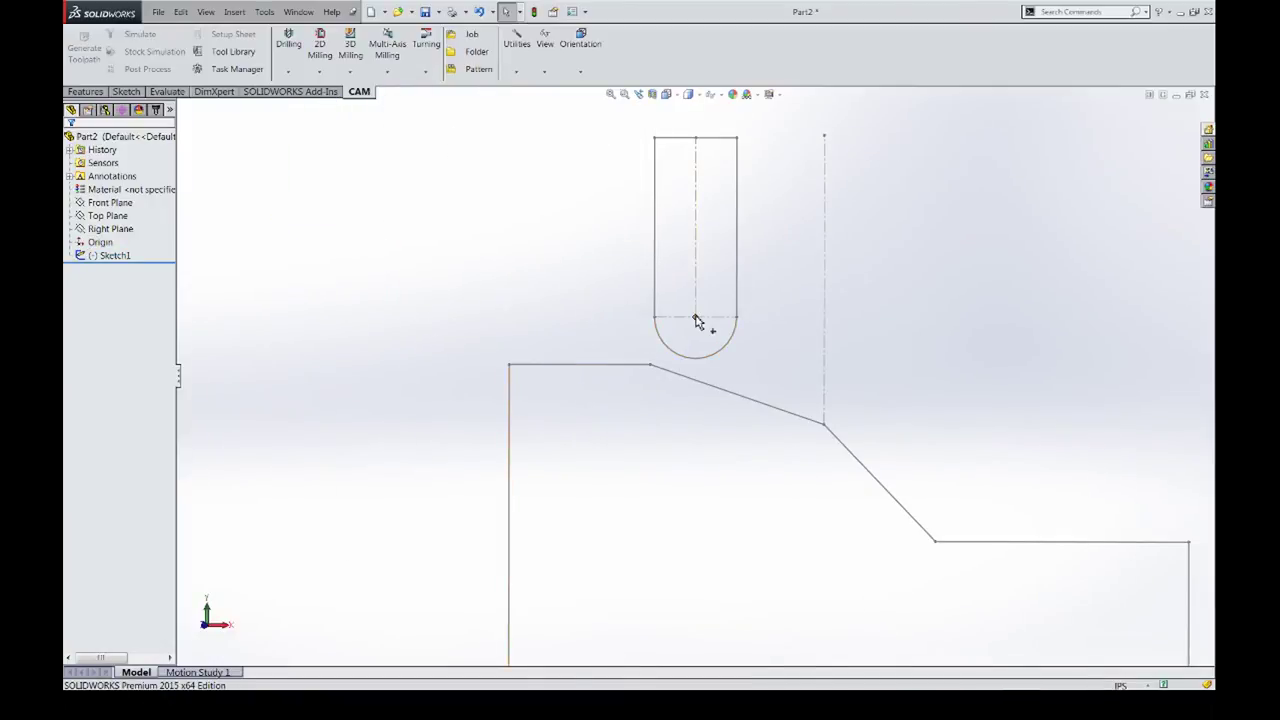
{"action": "left_click_drag", "start_coordinate": [697, 321], "coordinate": [511, 331]}
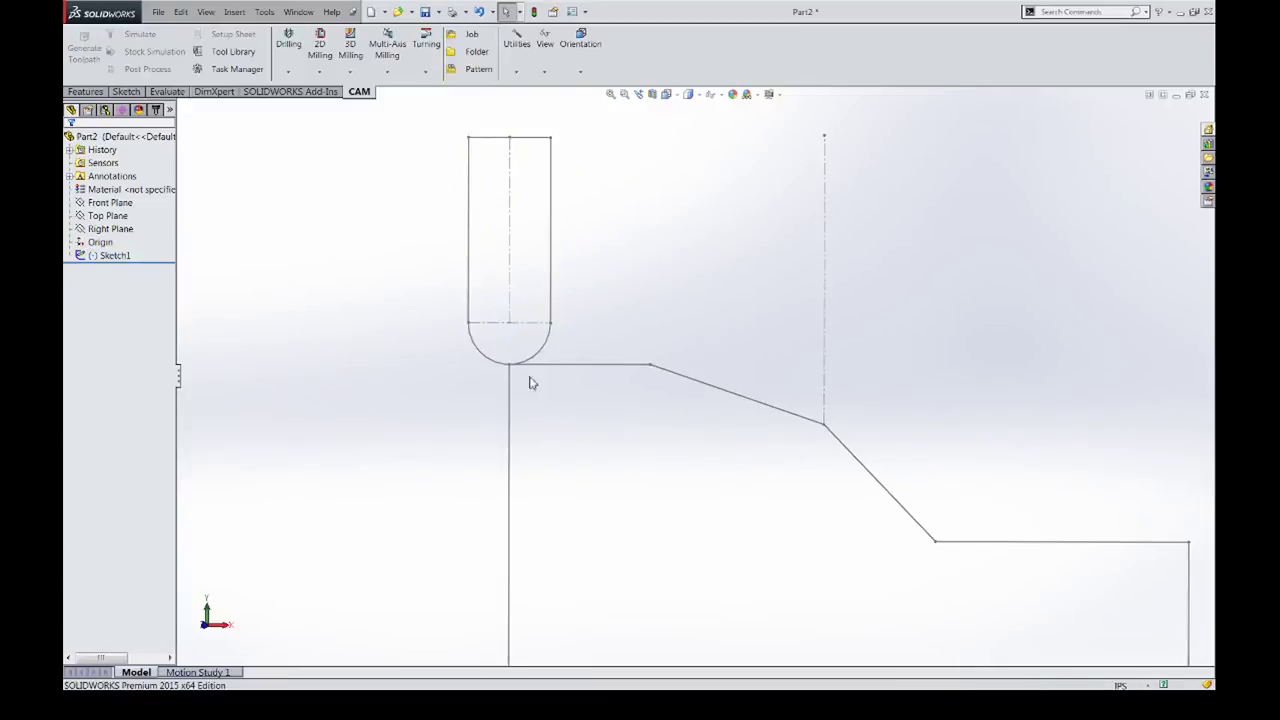
{"action": "scroll", "coordinate": [529, 380], "scroll_direction": "down", "scroll_amount": 5}
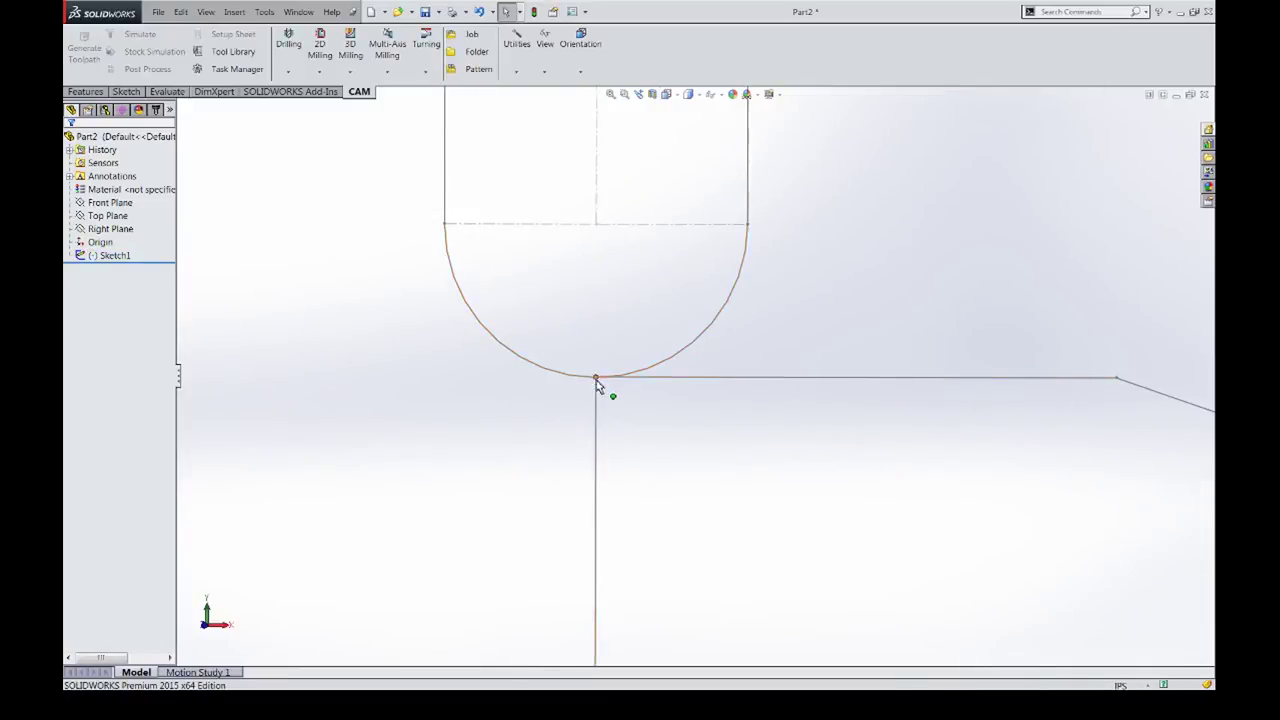
{"action": "key", "text": "ctrl+z"}
{"action": "scroll", "coordinate": [817, 494], "scroll_direction": "up", "scroll_amount": 9}
{"action": "scroll", "coordinate": [1020, 388], "scroll_direction": "down", "scroll_amount": 4}
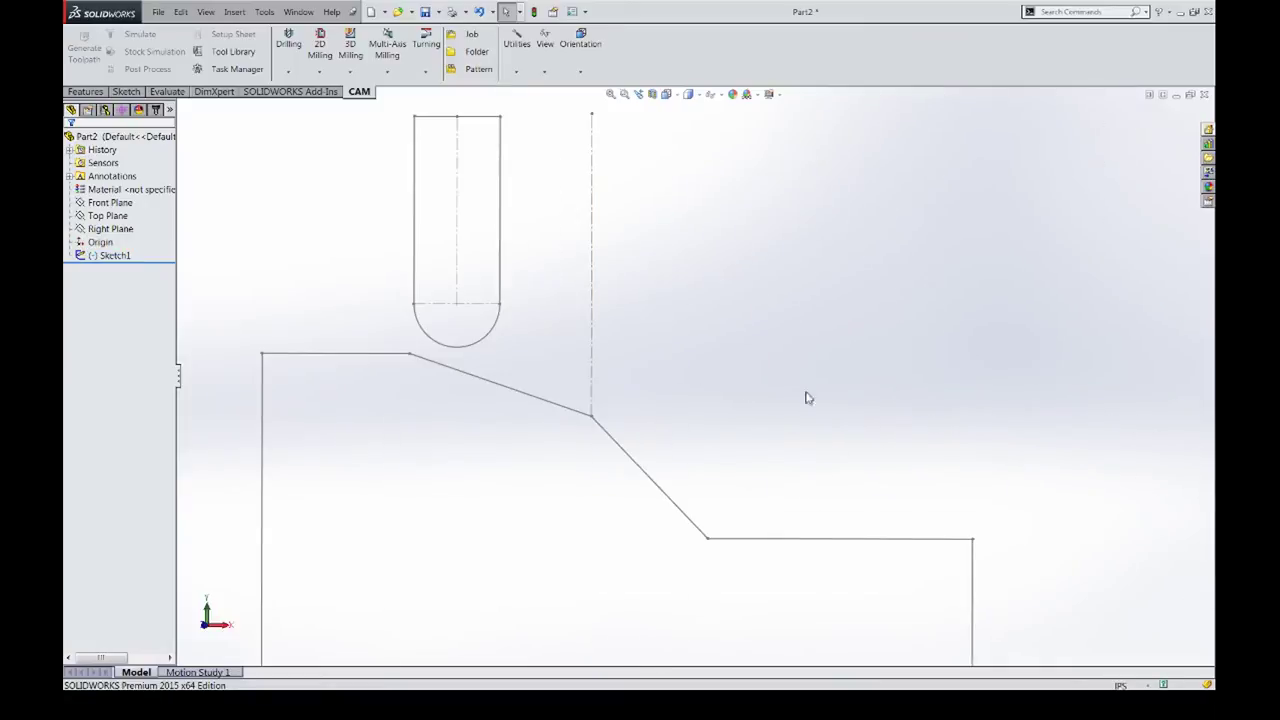
Move the tool outline to the right of the boundary line, clear above the steeper slope
{"action": "left_click_drag", "start_coordinate": [460, 309], "coordinate": [700, 370]}
{"action": "scroll", "coordinate": [703, 449], "scroll_direction": "up", "scroll_amount": 2}
{"action": "scroll", "coordinate": [782, 427], "scroll_direction": "down", "scroll_amount": 3}
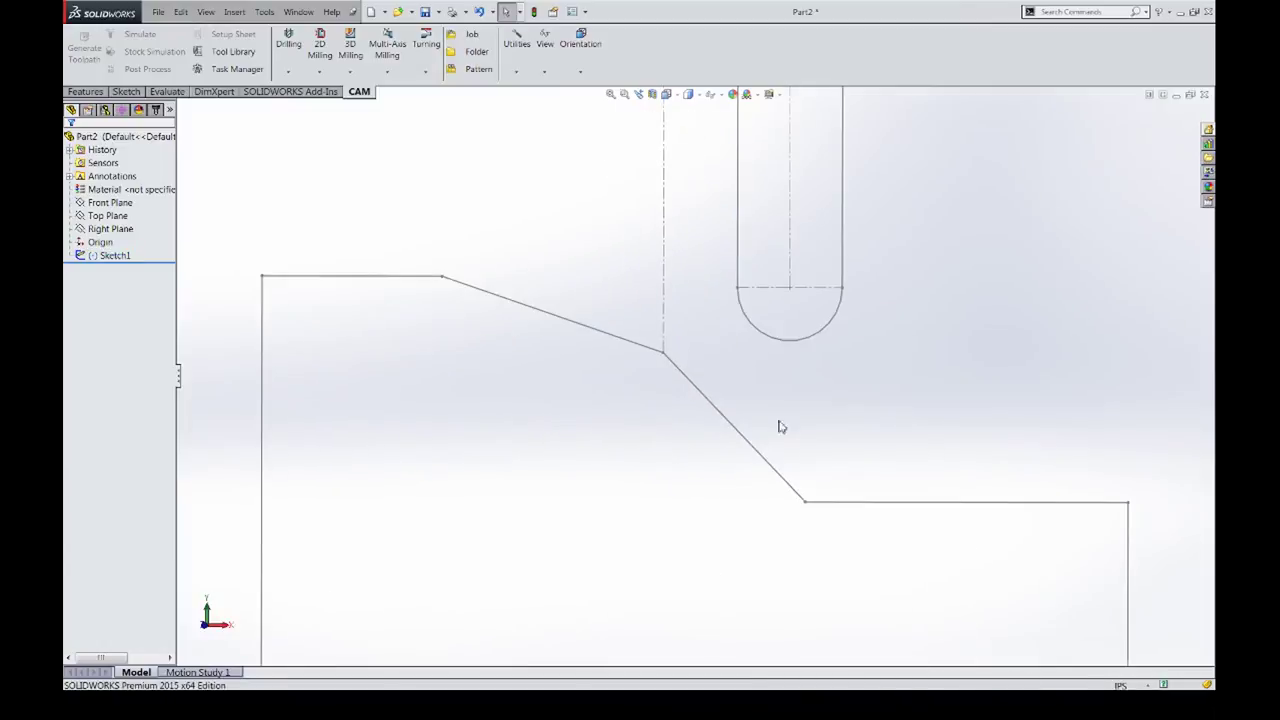
{"action": "scroll", "coordinate": [735, 393], "scroll_direction": "up", "scroll_amount": 2}
{"action": "scroll", "coordinate": [829, 320], "scroll_direction": "up", "scroll_amount": 2}
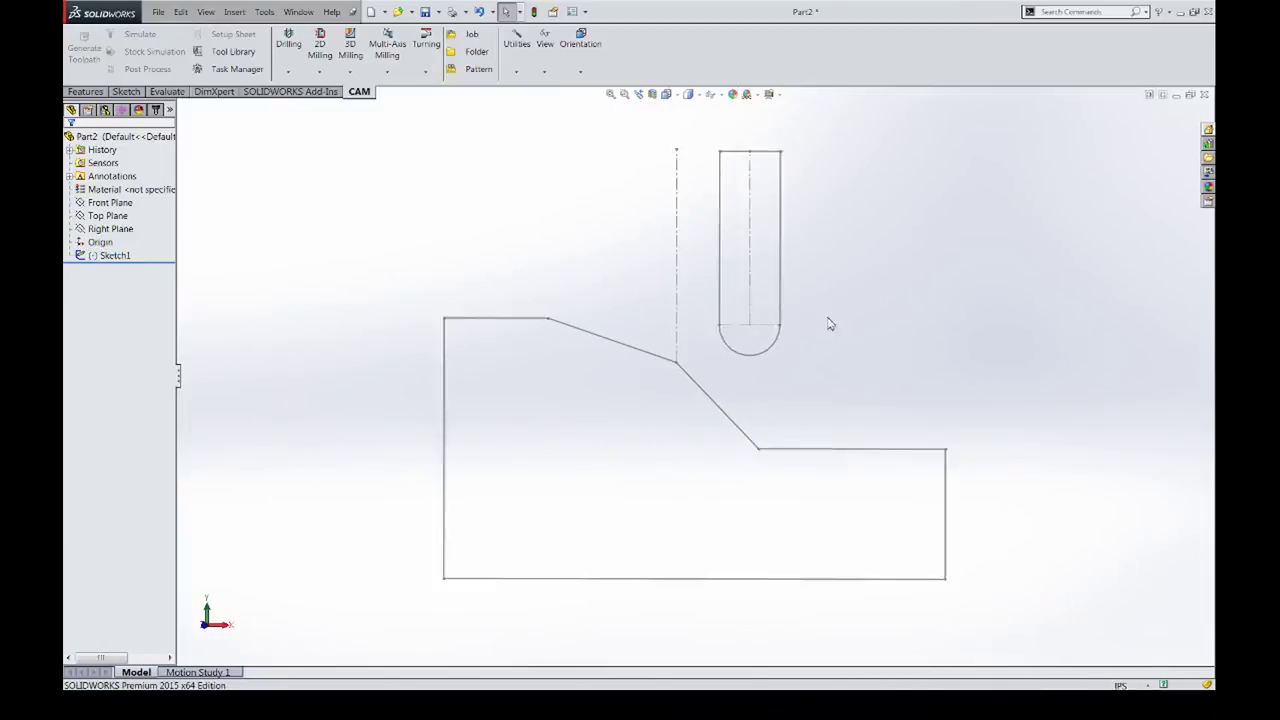
{"action": "scroll", "coordinate": [797, 383], "scroll_direction": "up", "scroll_amount": 2}
{"action": "scroll", "coordinate": [740, 378], "scroll_direction": "down", "scroll_amount": 4}
{"action": "scroll", "coordinate": [722, 340], "scroll_direction": "up", "scroll_amount": 1}
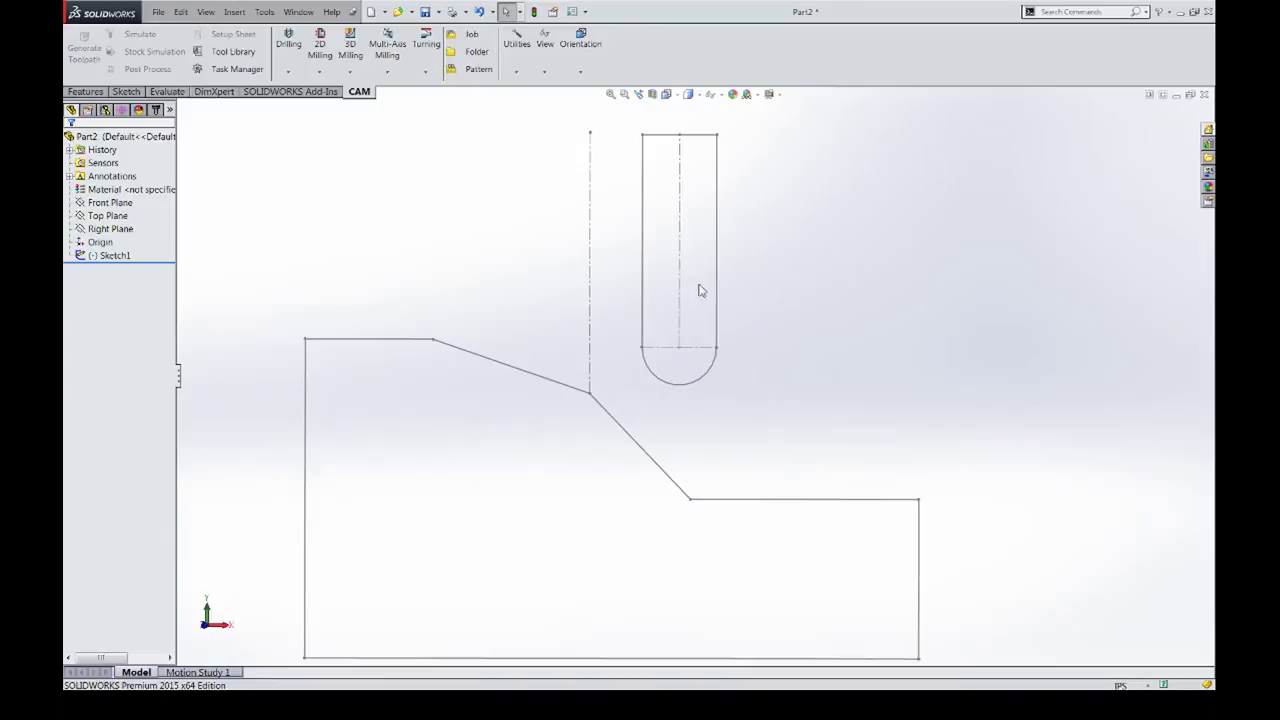
Review the Contact Point Boundary operation's machining boundary settings with both parts side by side, and return to the full-size Part2 sketch
{"action": "left_click", "coordinate": [1149, 95]}
{"action": "right_click", "coordinate": [726, 228]}
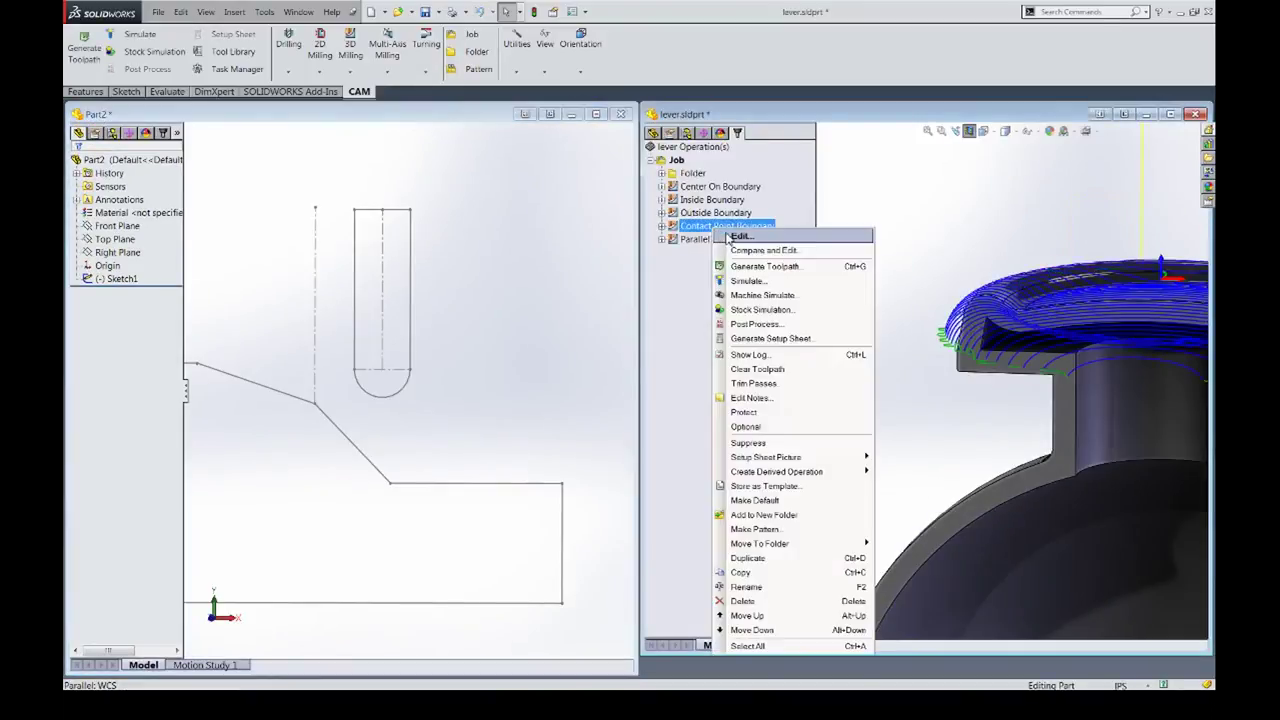
{"action": "left_click", "coordinate": [738, 236]}
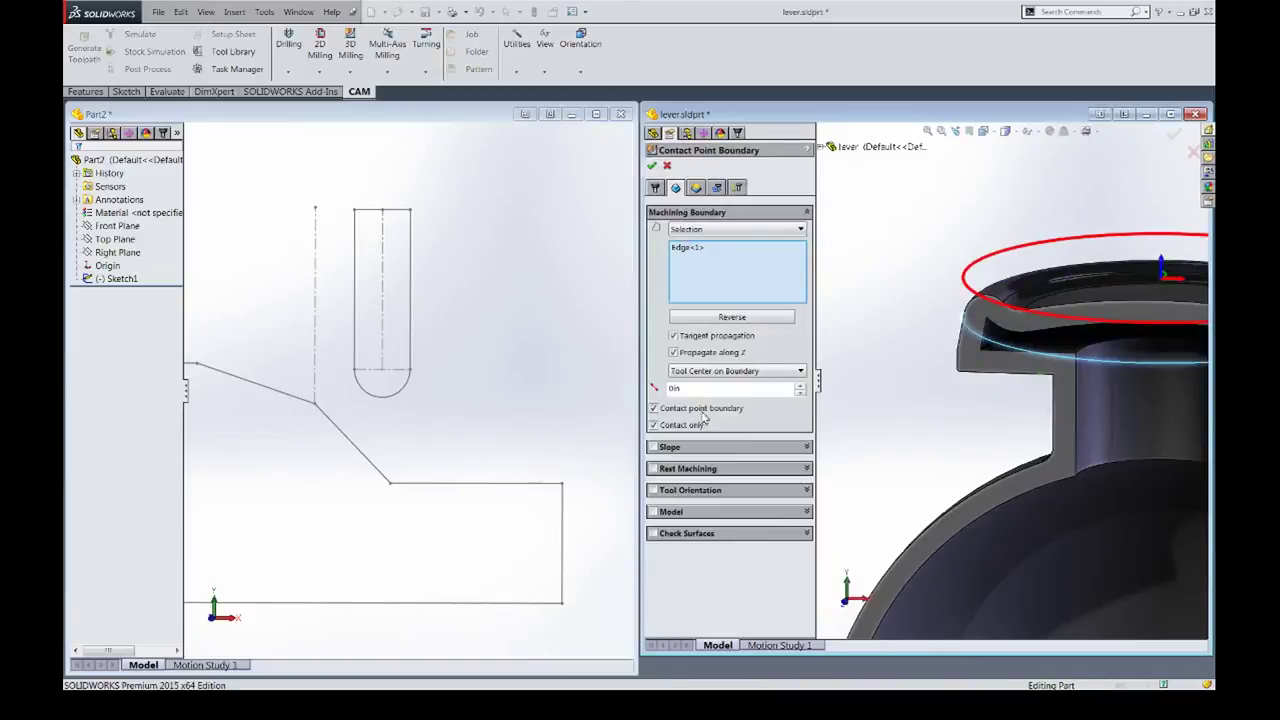
{"action": "left_click", "coordinate": [651, 165]}
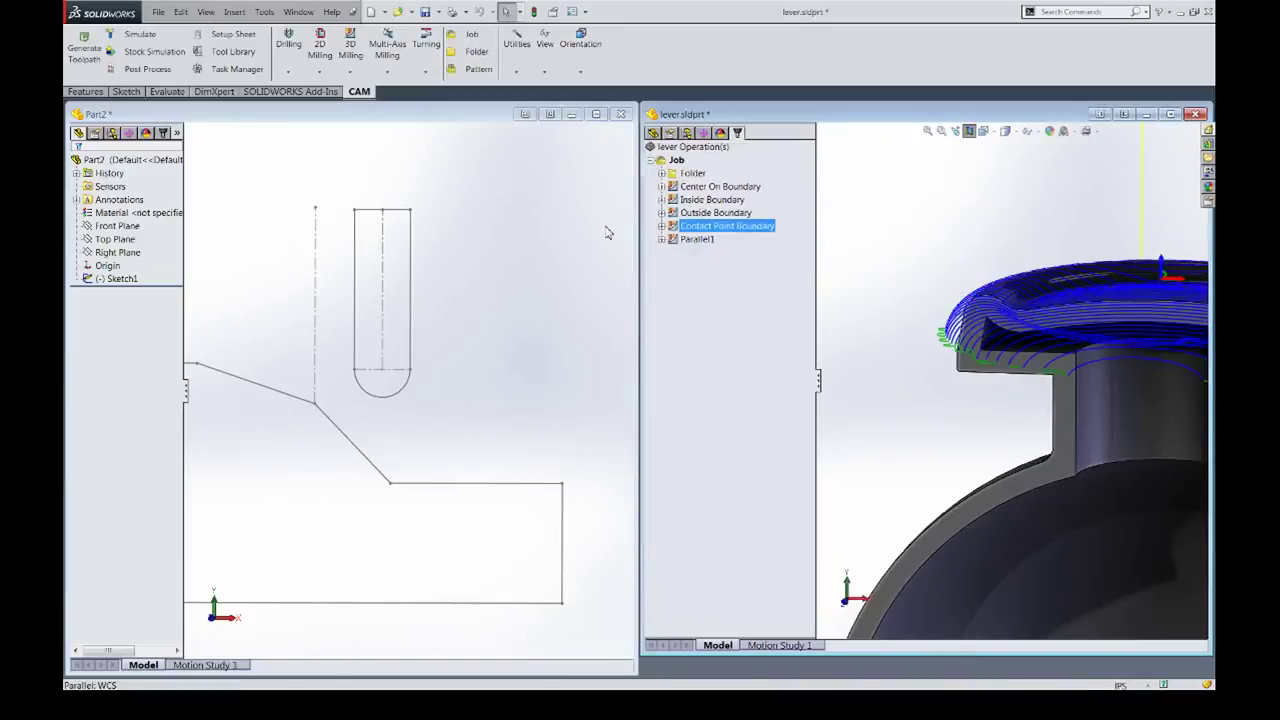
{"action": "left_click", "coordinate": [741, 337]}
{"action": "left_click", "coordinate": [402, 193]}
{"action": "double_click", "coordinate": [419, 117]}
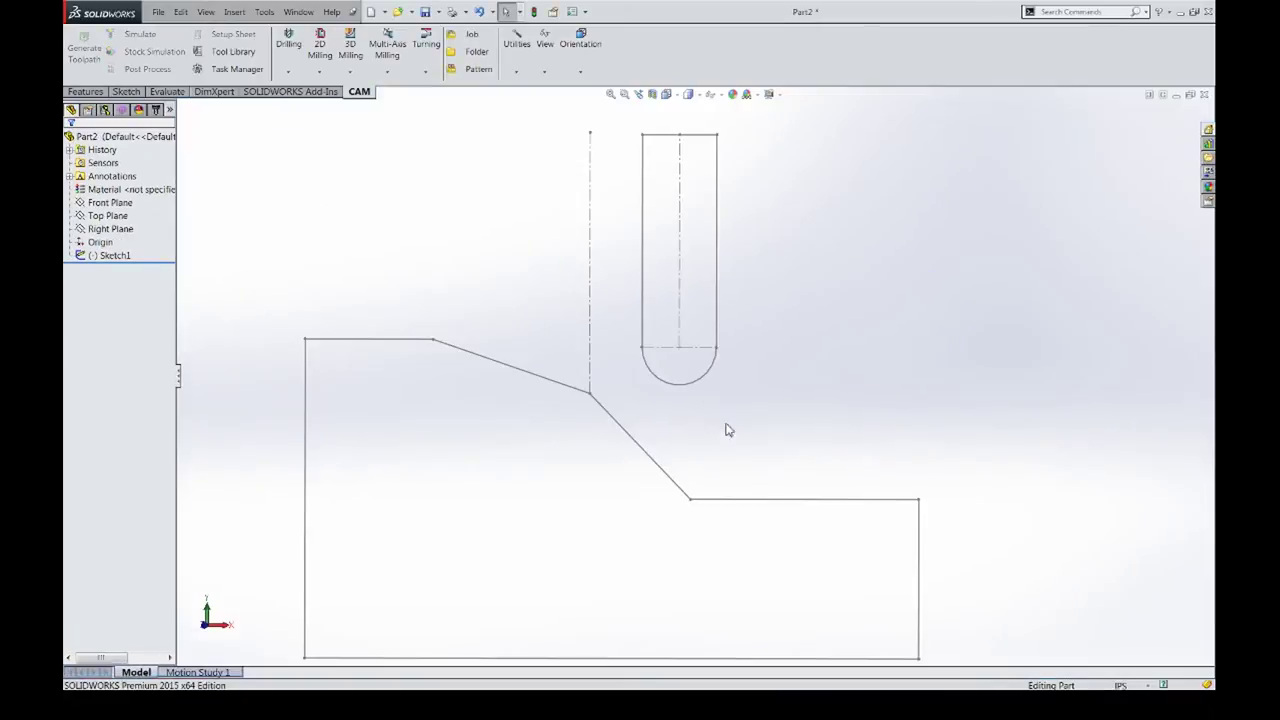
Move the ball-end tool outline against the steeper slope, with its contact point on the boundary line's lower end
{"action": "scroll", "coordinate": [578, 328], "scroll_direction": "down", "scroll_amount": 1}
{"action": "scroll", "coordinate": [585, 336], "scroll_direction": "down", "scroll_amount": 3}
{"action": "double_click", "coordinate": [824, 378]}
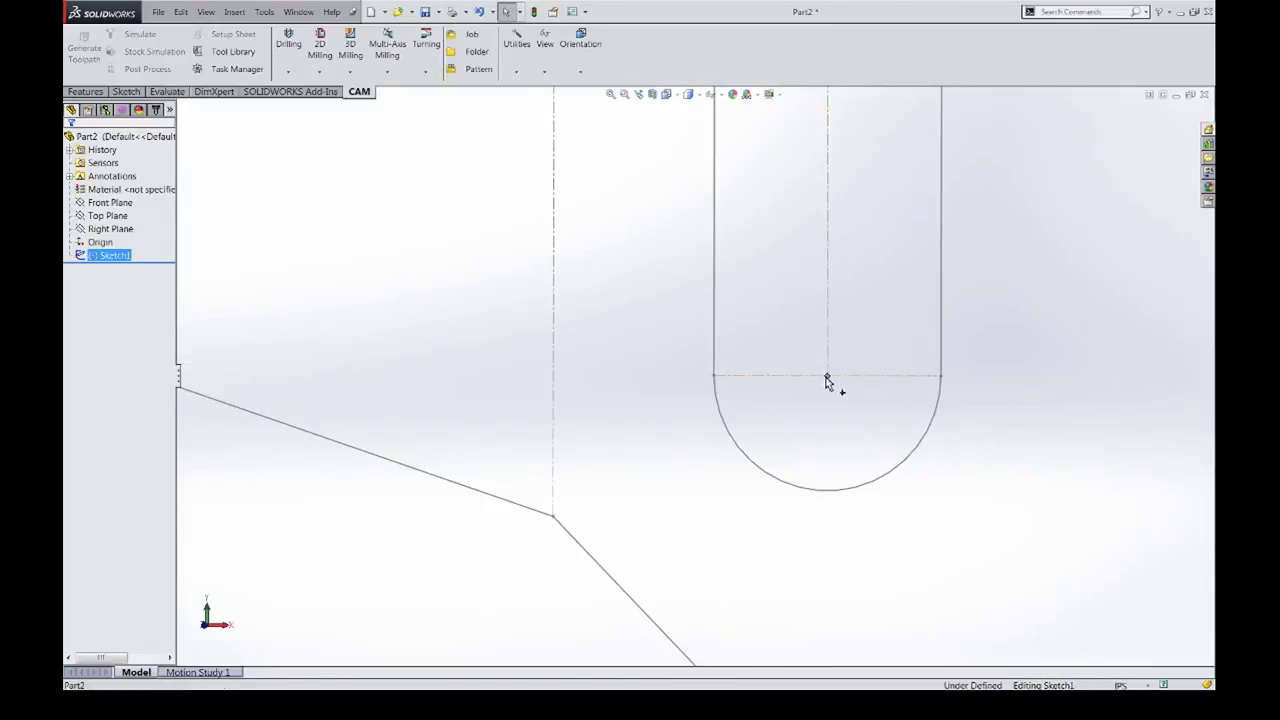
{"action": "mouse_move", "coordinate": [829, 380]}
{"action": "left_mouse_down"}
{"action": "mouse_move", "coordinate": [726, 300]}
{"action": "mouse_move", "coordinate": [674, 476]}
{"action": "mouse_move", "coordinate": [622, 278]}
{"action": "mouse_move", "coordinate": [590, 315]}
{"action": "mouse_move", "coordinate": [556, 299]}
{"action": "mouse_move", "coordinate": [614, 434]}
{"action": "mouse_move", "coordinate": [691, 514]}
{"action": "mouse_move", "coordinate": [649, 449]}
{"action": "mouse_move", "coordinate": [571, 394]}
{"action": "mouse_move", "coordinate": [712, 495]}
{"action": "mouse_move", "coordinate": [628, 433]}
{"action": "left_mouse_up"}
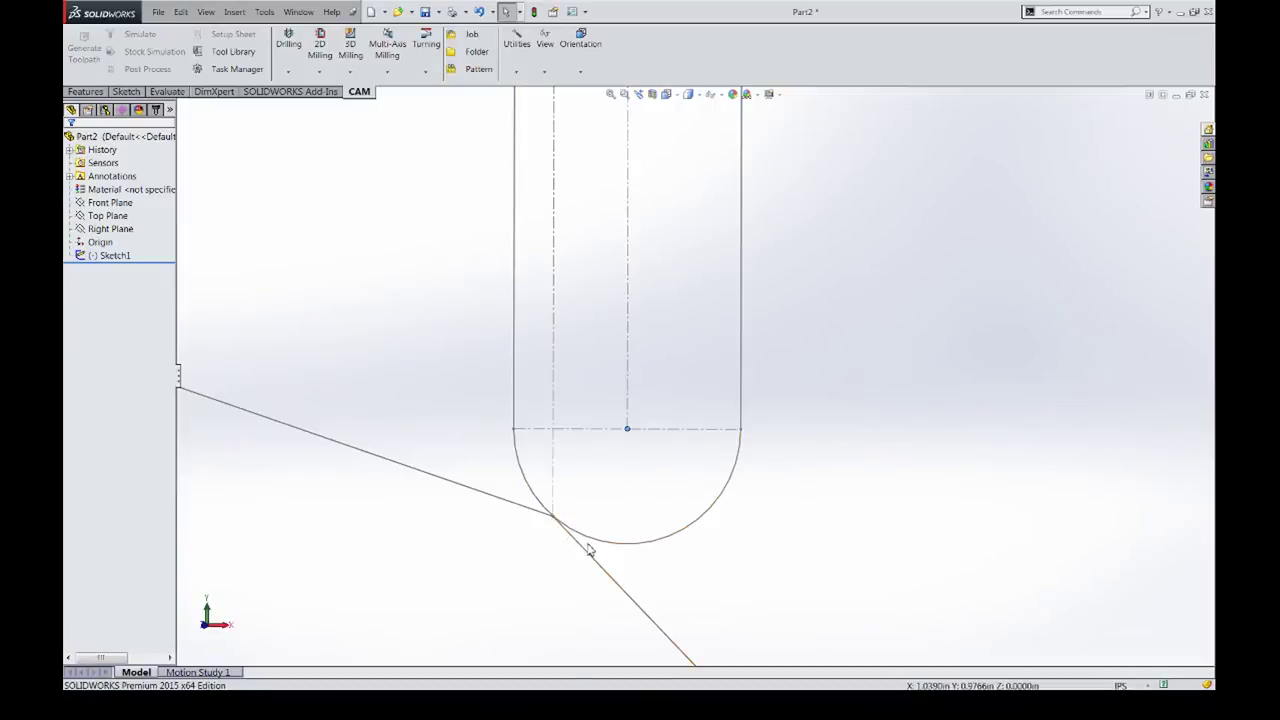
{"action": "scroll", "coordinate": [566, 522], "scroll_direction": "up", "scroll_amount": 5}
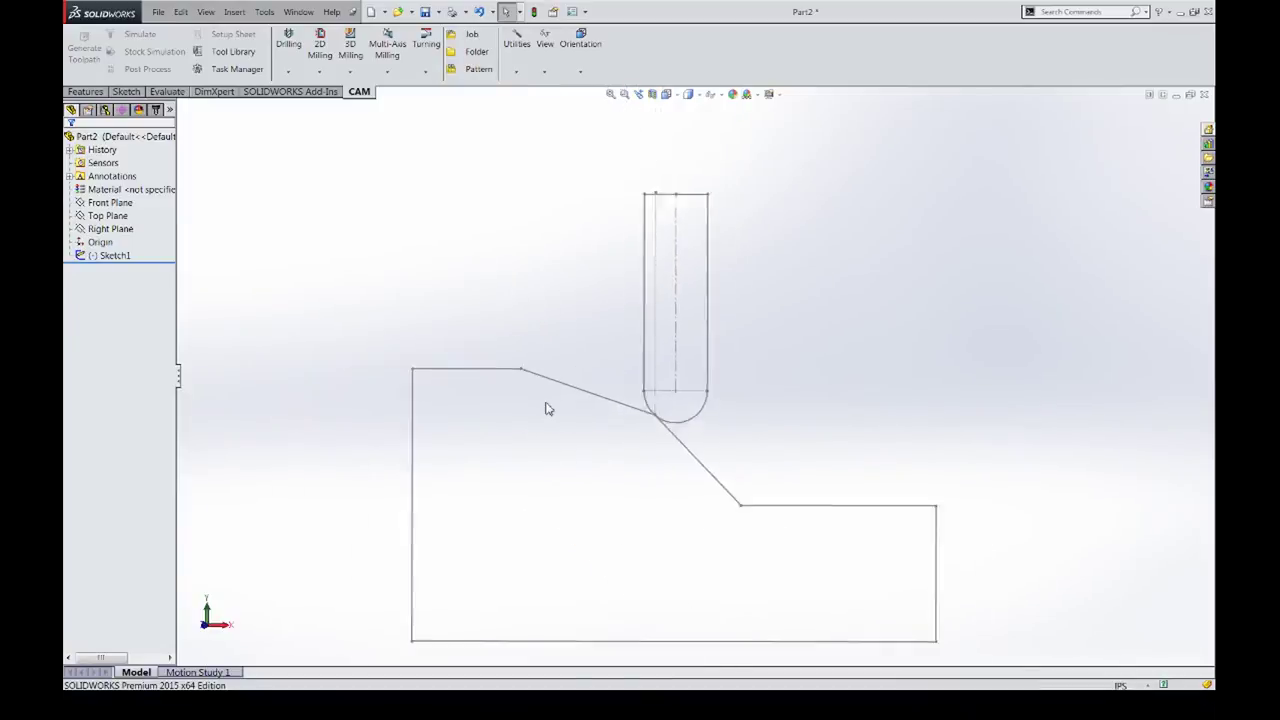
Switch to the full-size lever part, show the Center On Boundary toolpath, and turn off the section view
{"action": "left_click", "coordinate": [1176, 96]}
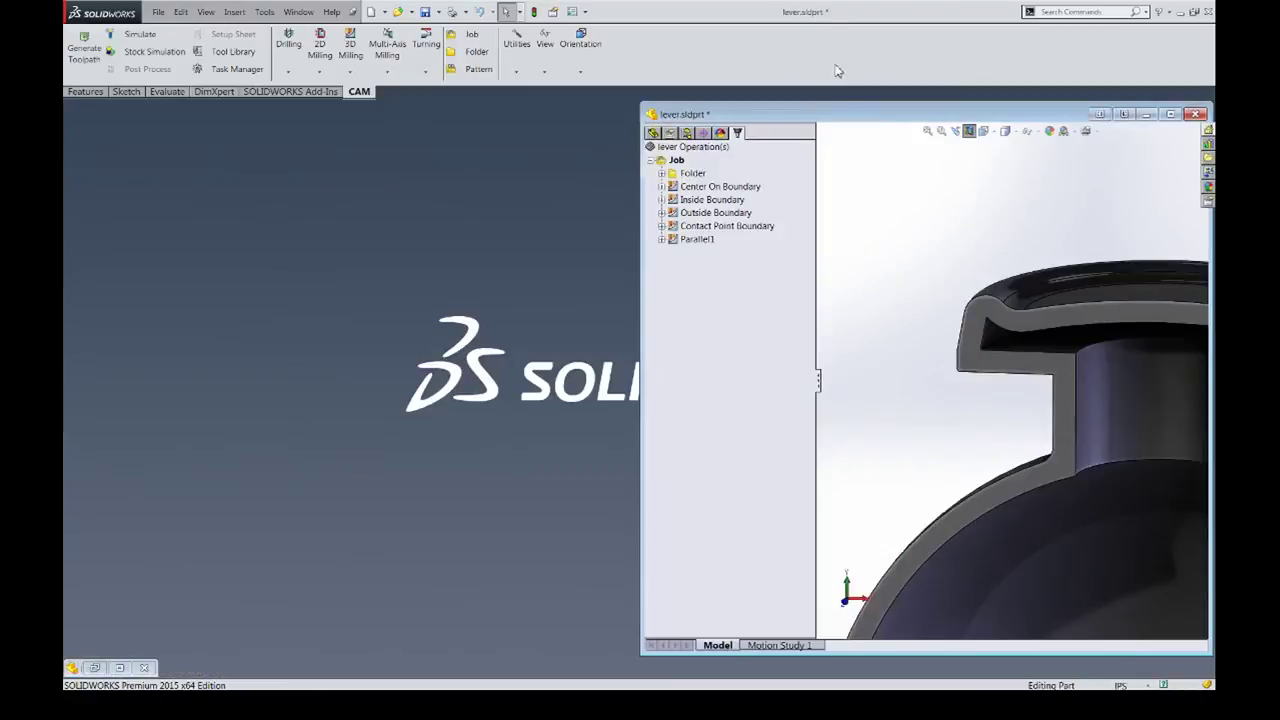
{"action": "double_click", "coordinate": [840, 122]}
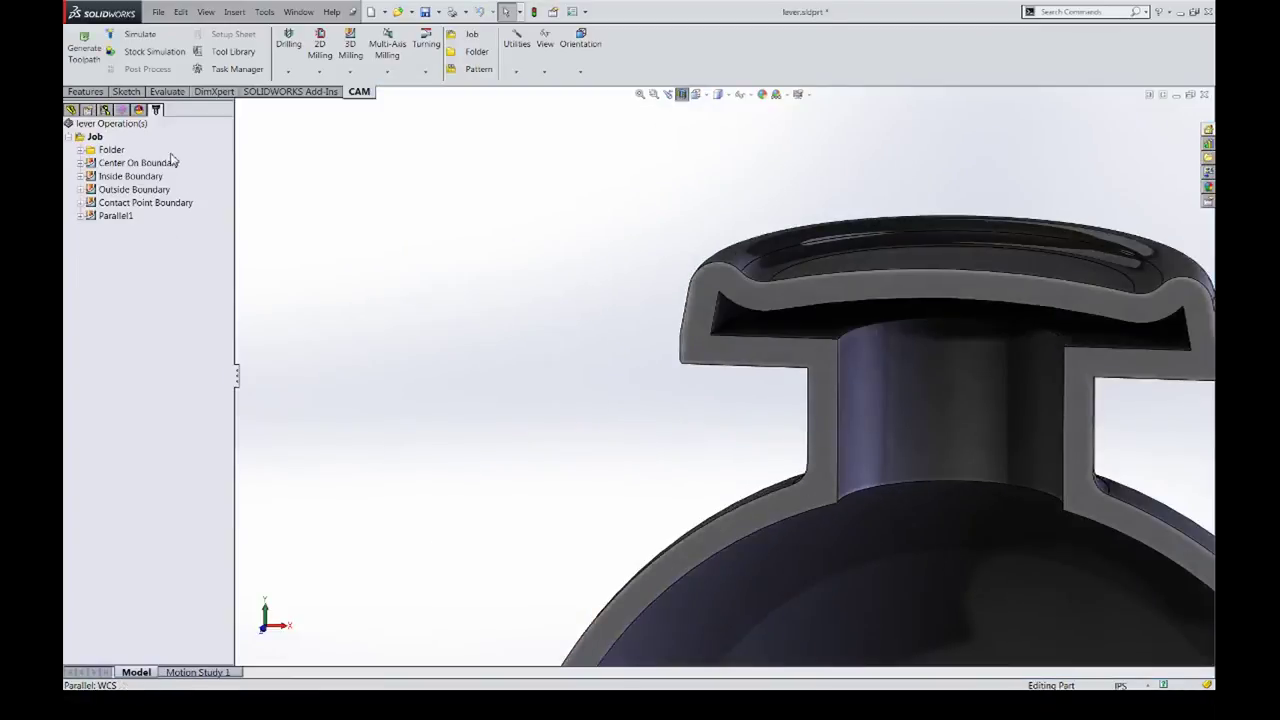
{"action": "left_click", "coordinate": [147, 166]}
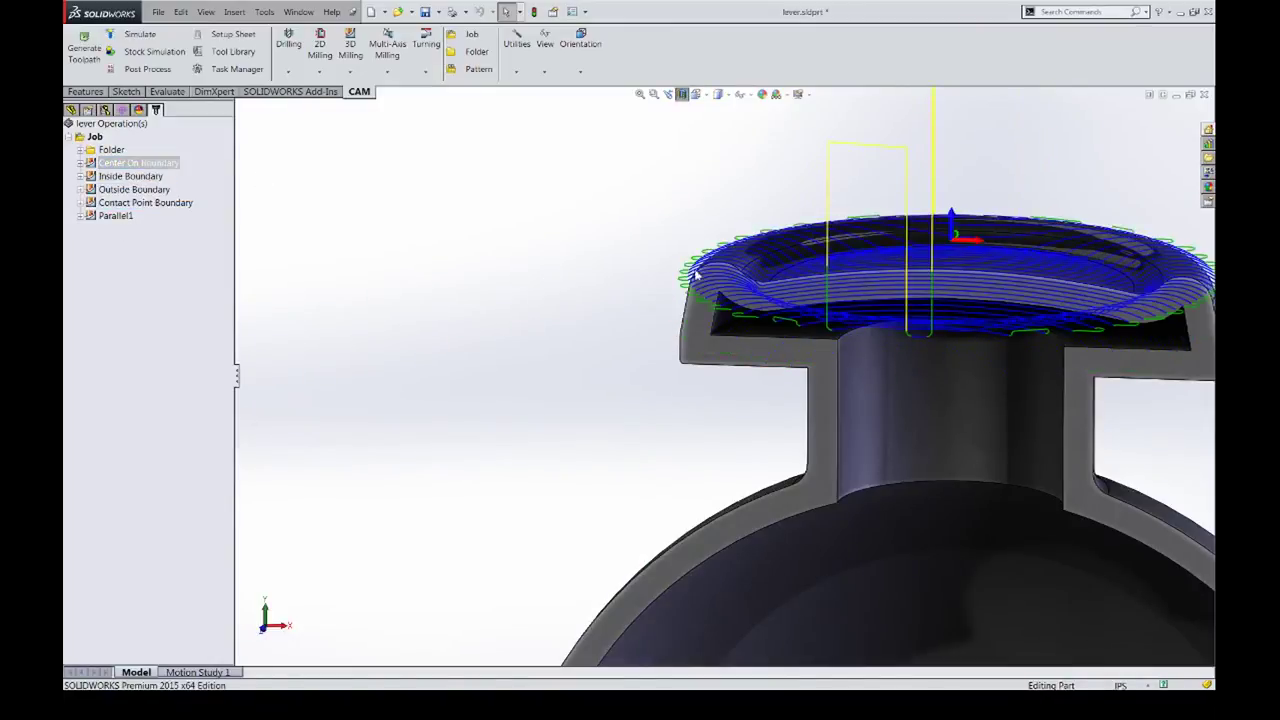
{"action": "middle_click_drag", "start_coordinate": [694, 277], "coordinate": [706, 183]}
{"action": "left_click", "coordinate": [683, 98]}
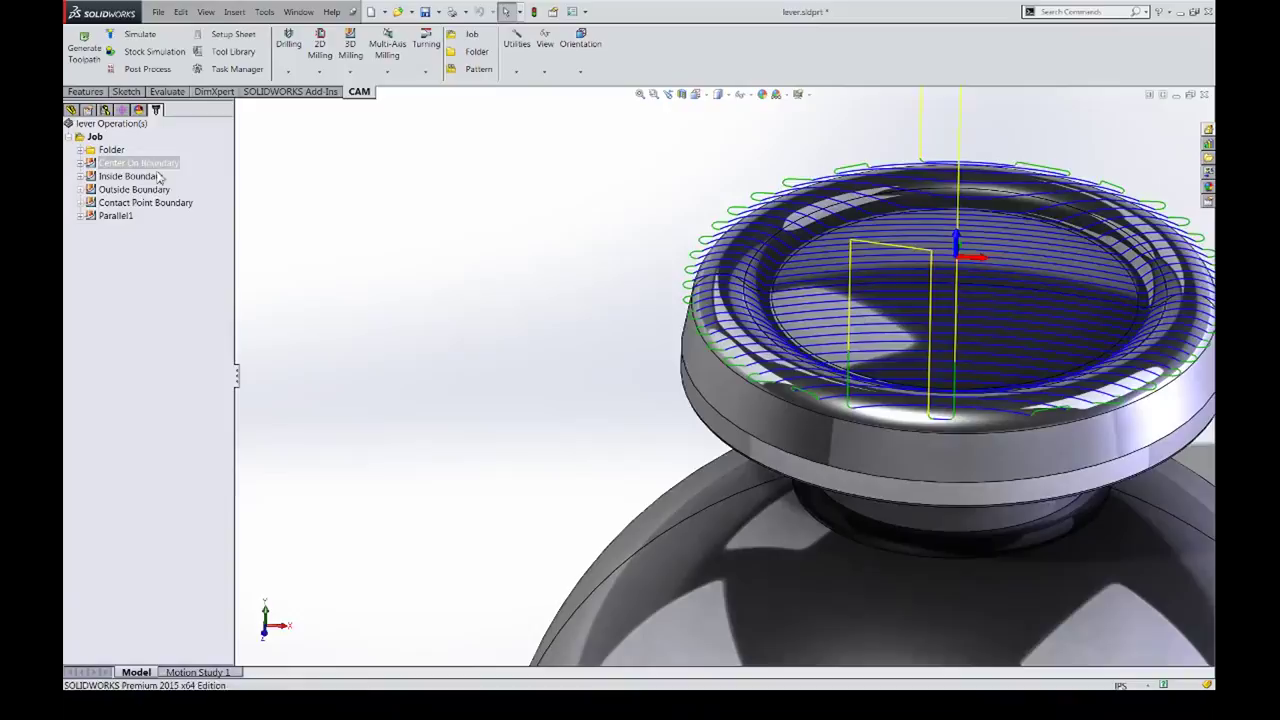
Review the Center On Boundary operation's machining boundary selection and tool containment, then leave it without changes
{"action": "right_click", "coordinate": [175, 164]}
{"action": "left_click", "coordinate": [195, 174]}
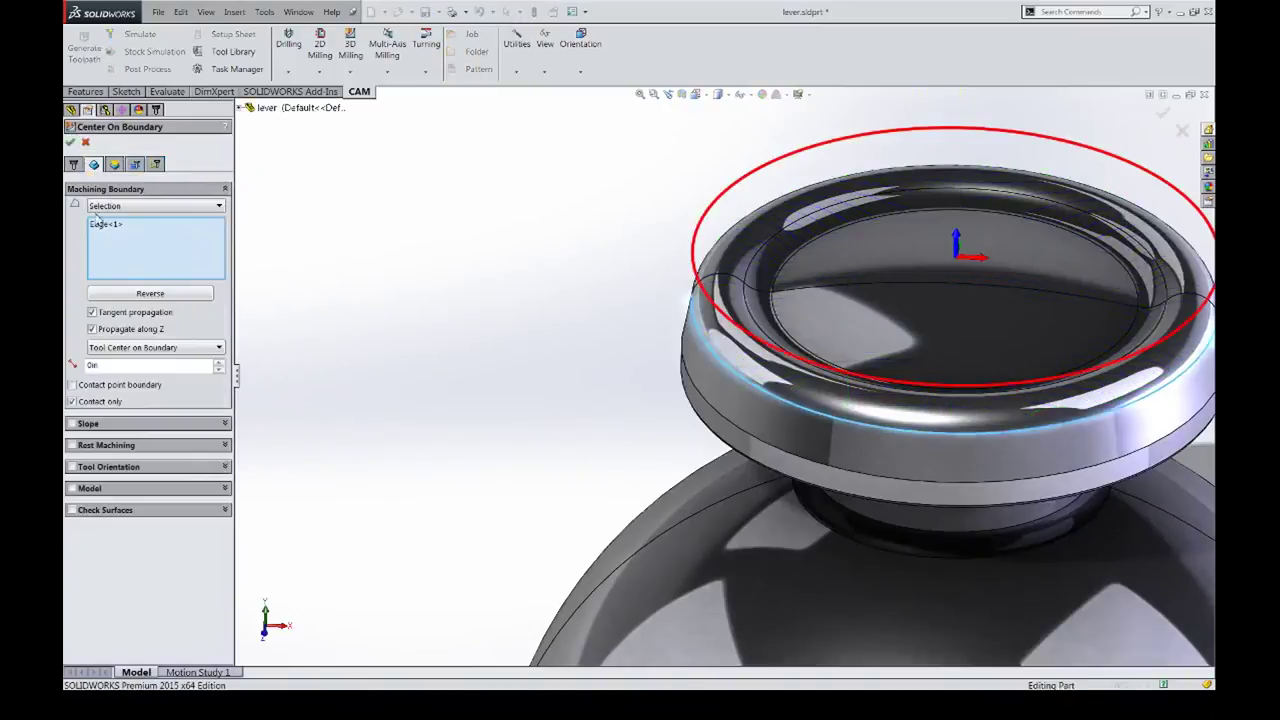
{"action": "left_click", "coordinate": [84, 142]}
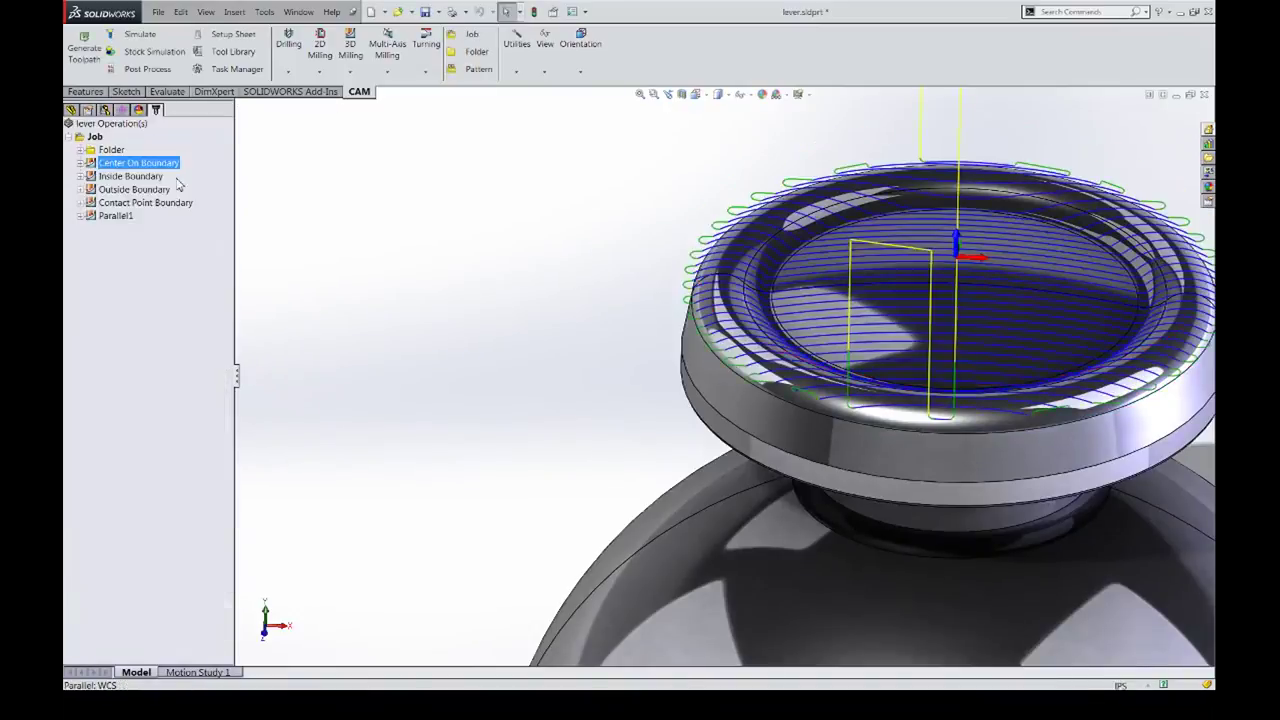
{"action": "left_click", "coordinate": [725, 366]}
{"action": "left_click", "coordinate": [518, 365]}
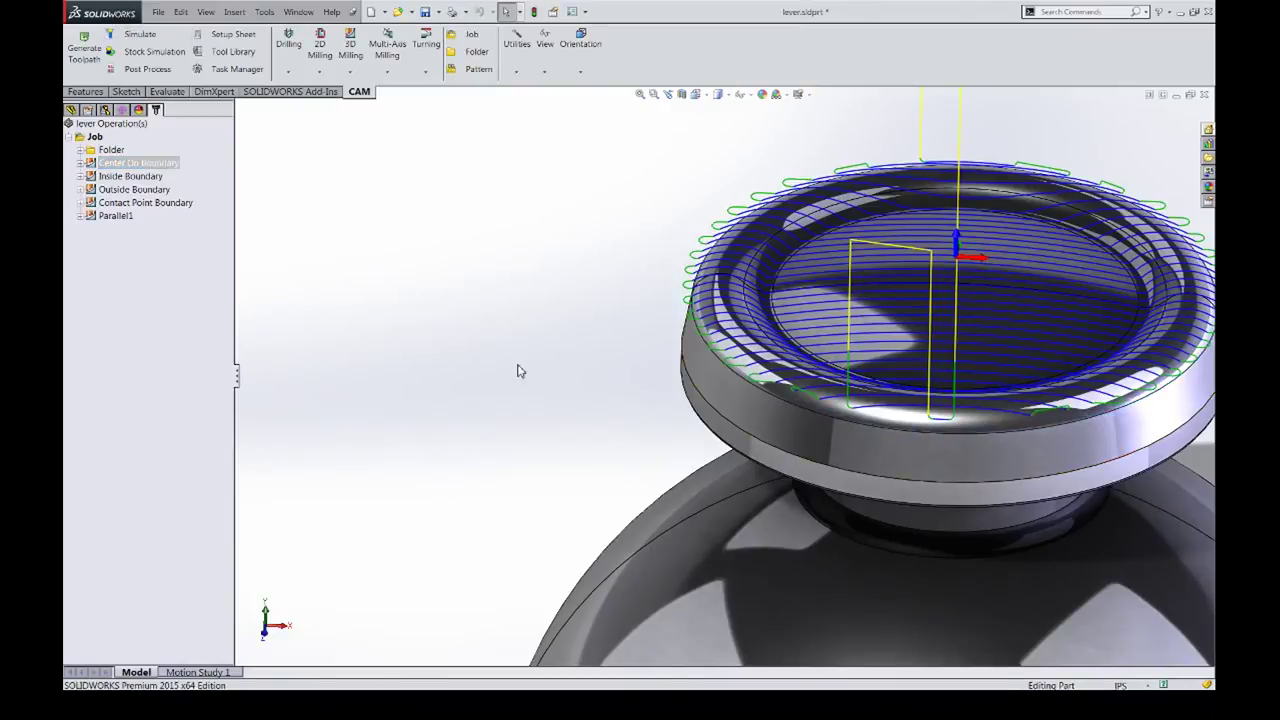
Simulate the Center On Boundary toolpath and examine the tool's position at the lever rim's outer edge from the front
{"action": "left_click", "coordinate": [149, 53]}
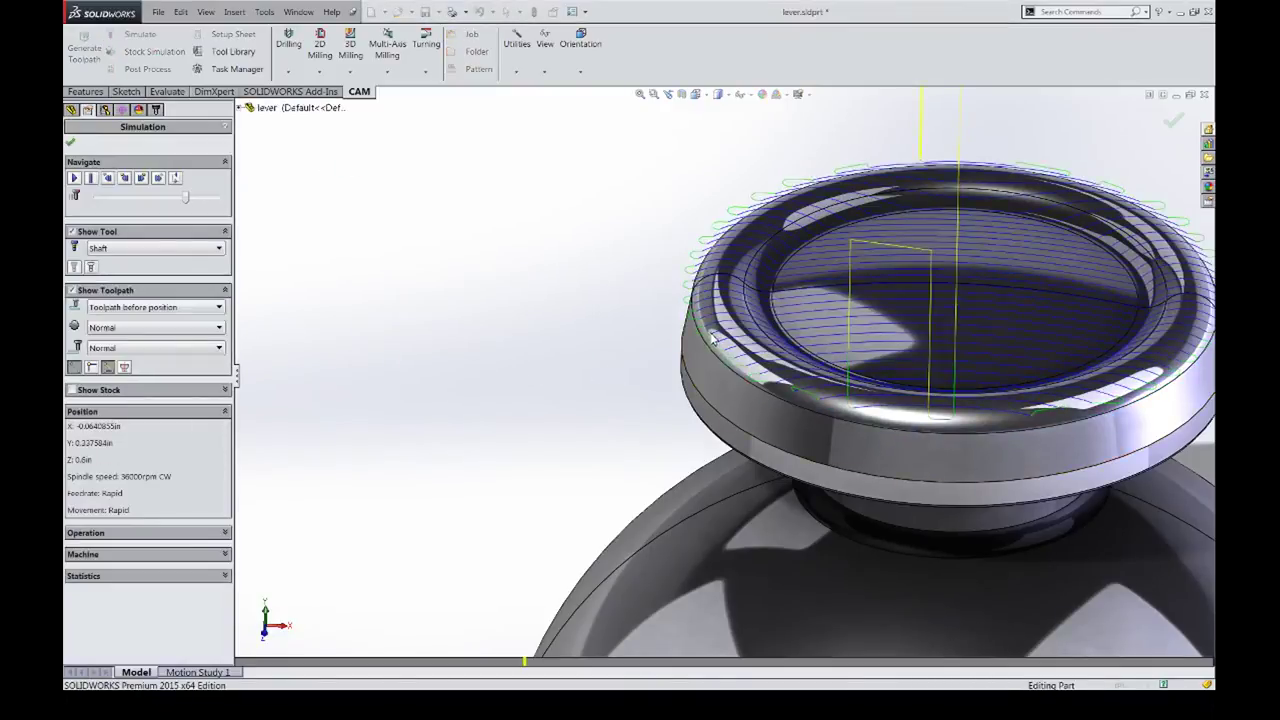
{"action": "scroll", "coordinate": [695, 318], "scroll_direction": "down", "scroll_amount": 5}
{"action": "middle_click_drag", "start_coordinate": [728, 347], "coordinate": [726, 273]}
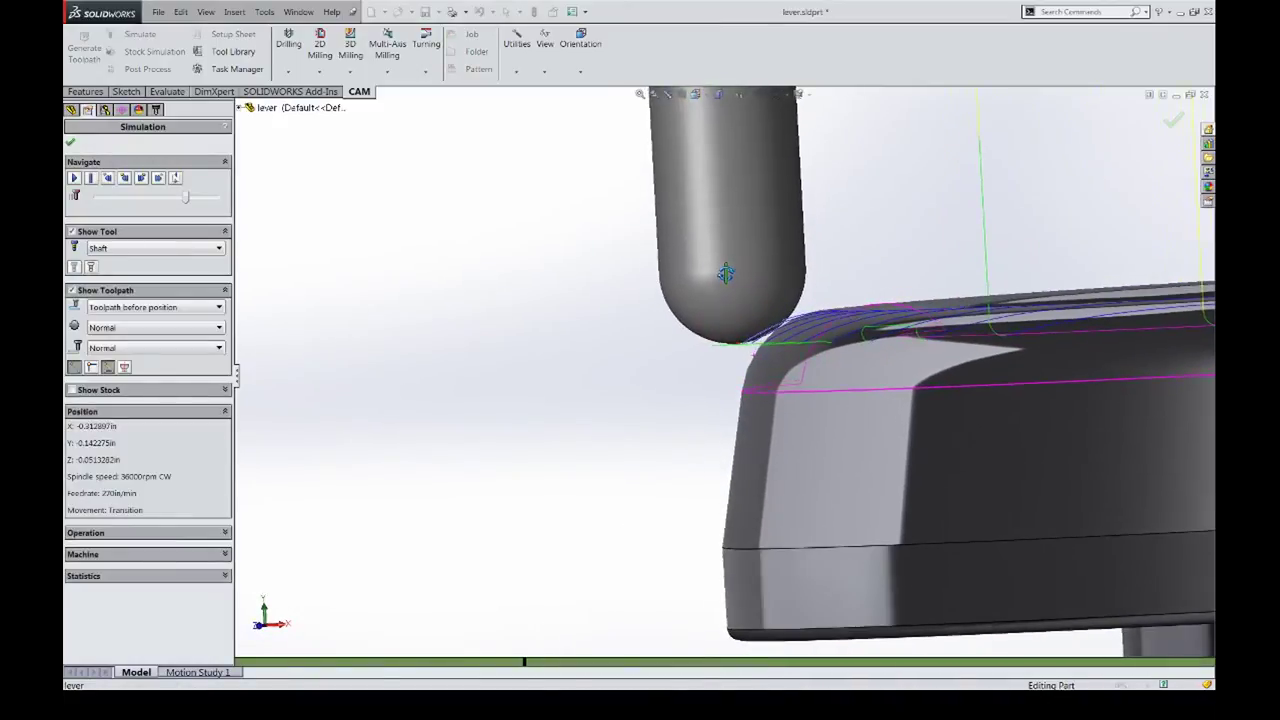
{"action": "key", "text": "ctrl+1"}
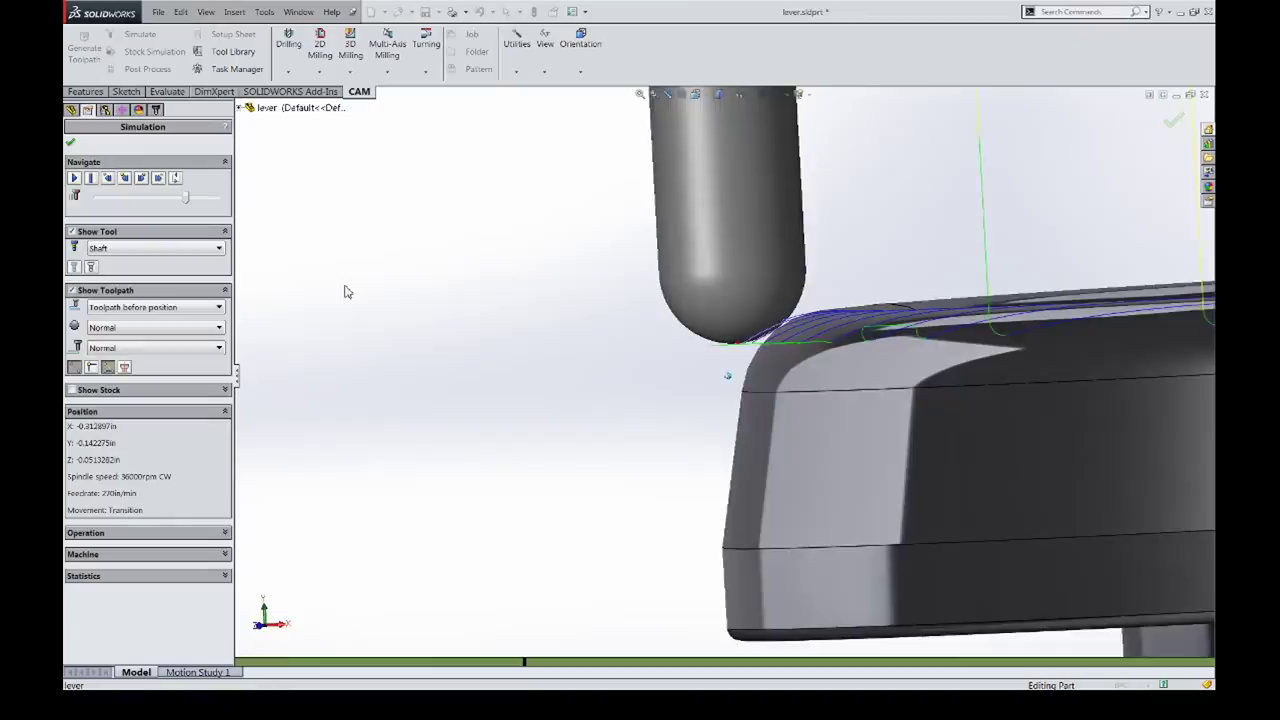
{"action": "scroll", "coordinate": [551, 216], "scroll_direction": "down", "scroll_amount": 3}
{"action": "scroll", "coordinate": [614, 256], "scroll_direction": "up", "scroll_amount": 2}
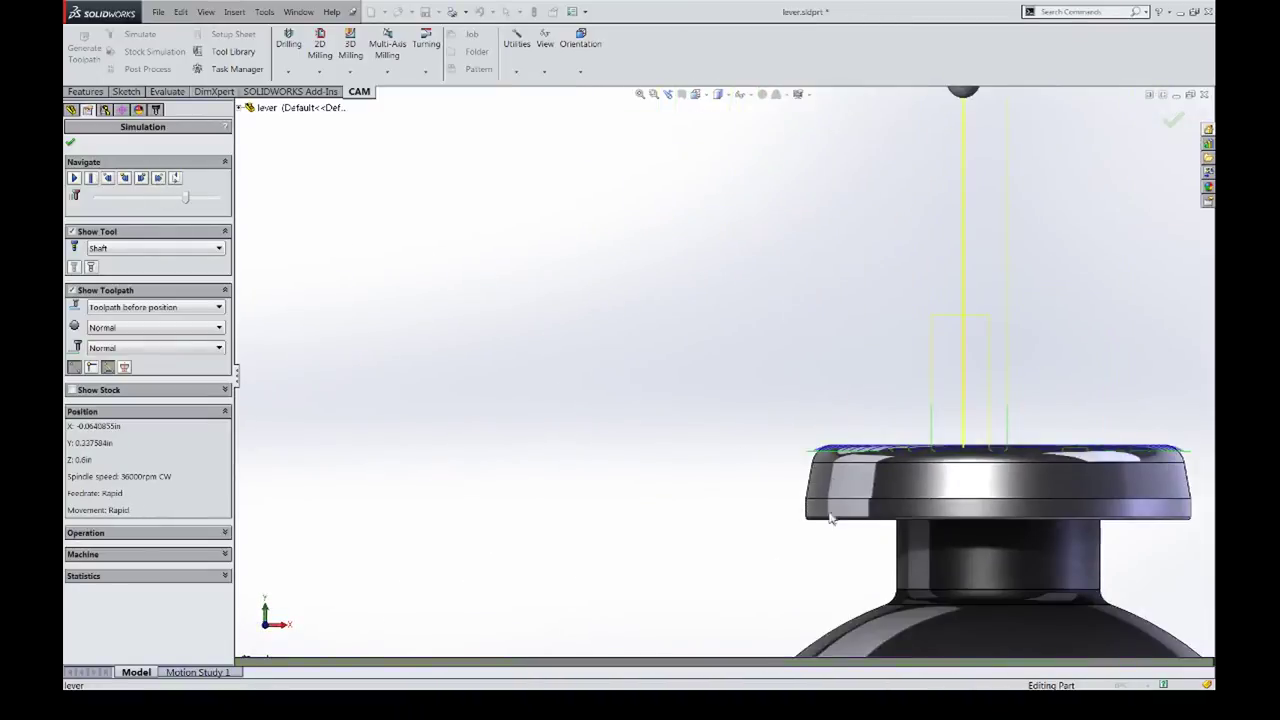
{"action": "scroll", "coordinate": [727, 372], "scroll_direction": "down", "scroll_amount": 6}
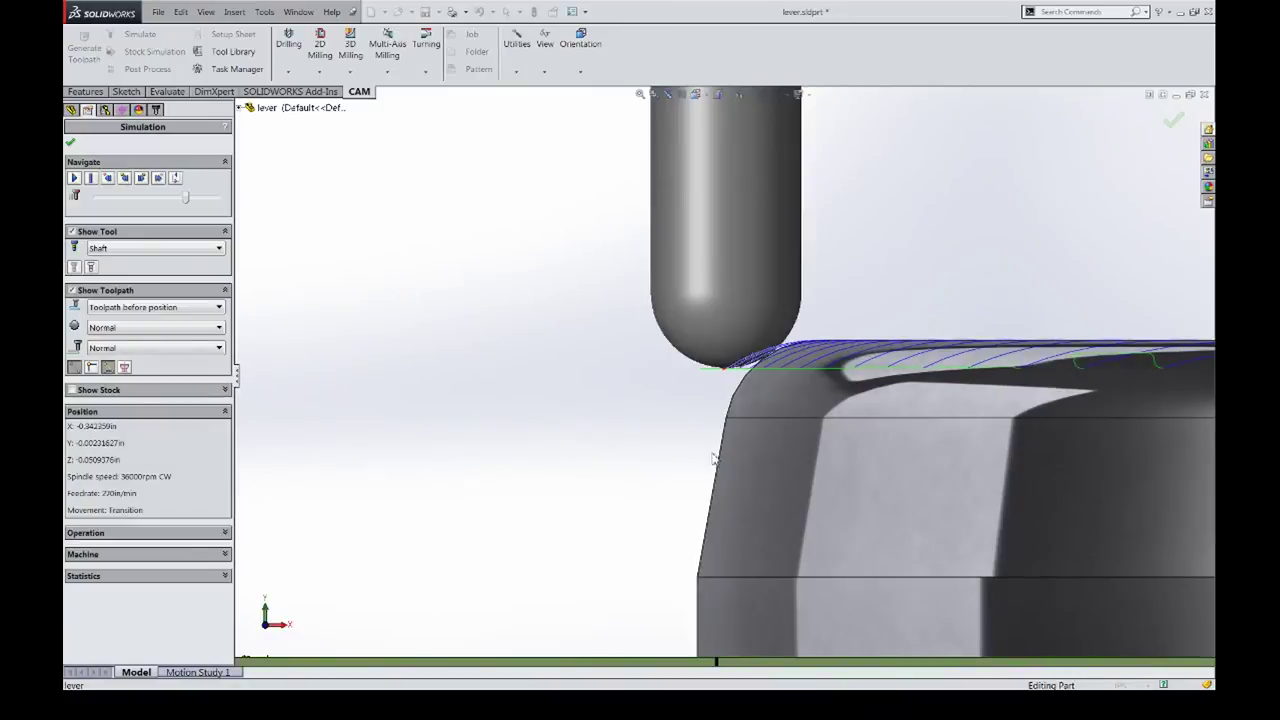
{"action": "scroll", "coordinate": [727, 372], "scroll_direction": "up", "scroll_amount": 2}
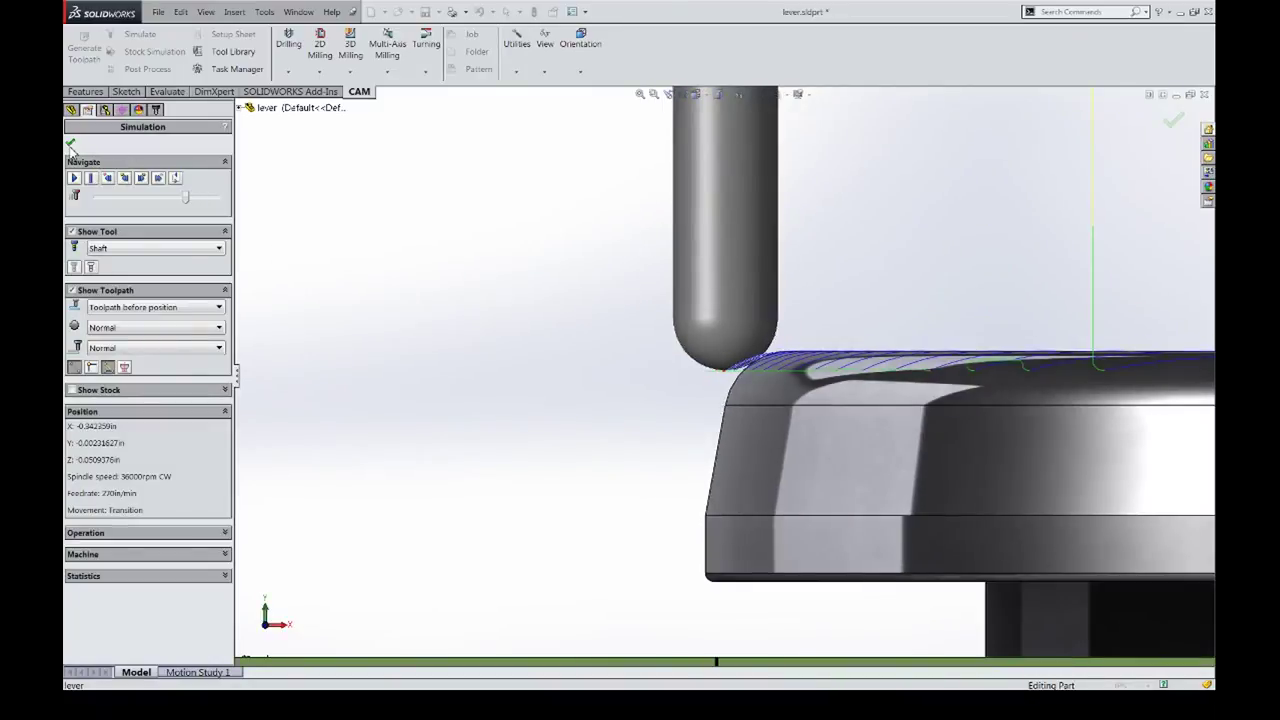
{"action": "scroll", "coordinate": [841, 440], "scroll_direction": "down", "scroll_amount": 6}
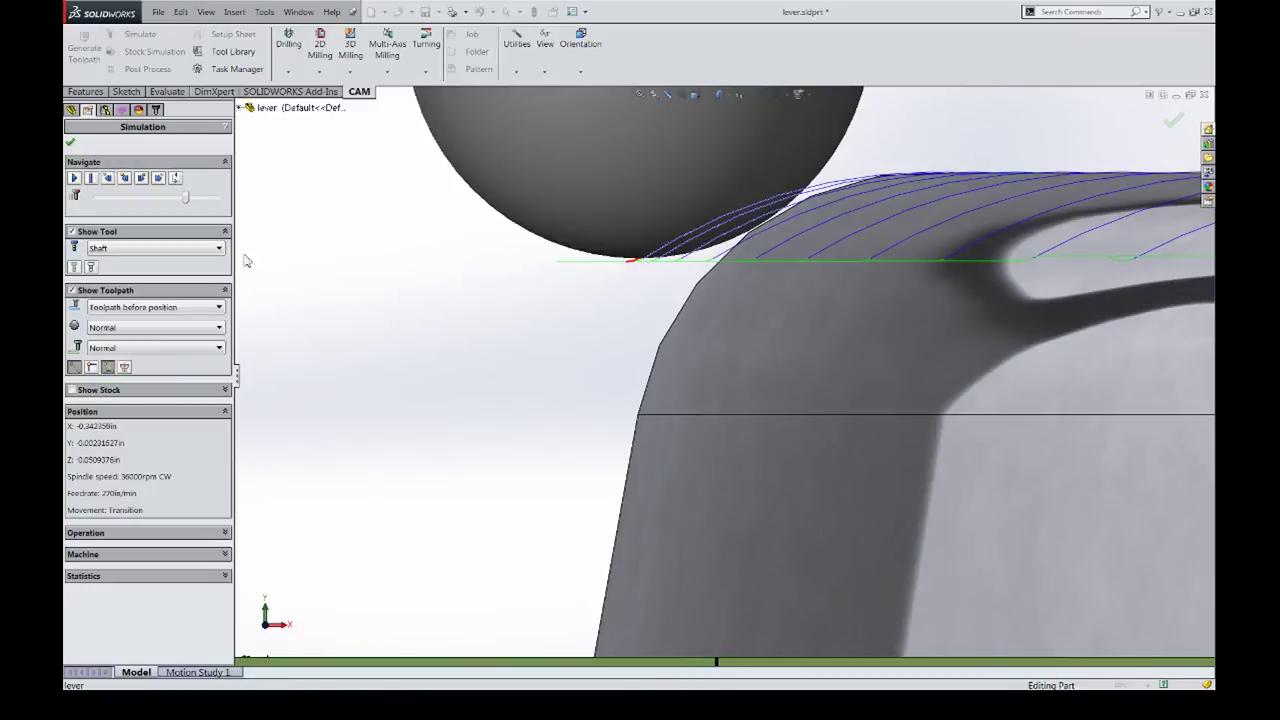
{"action": "left_click", "coordinate": [70, 145]}
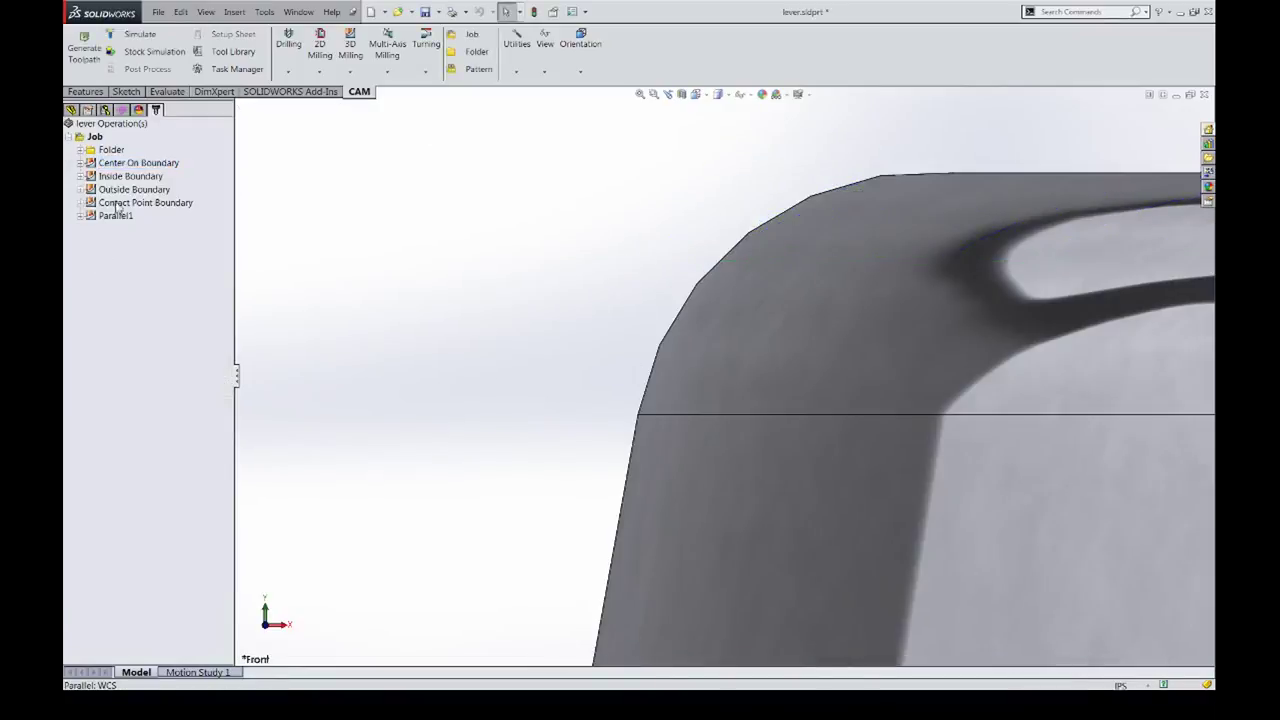
Show the Inside Boundary toolpath and review its Tool Inside Boundary containment settings
{"action": "left_click", "coordinate": [130, 176]}
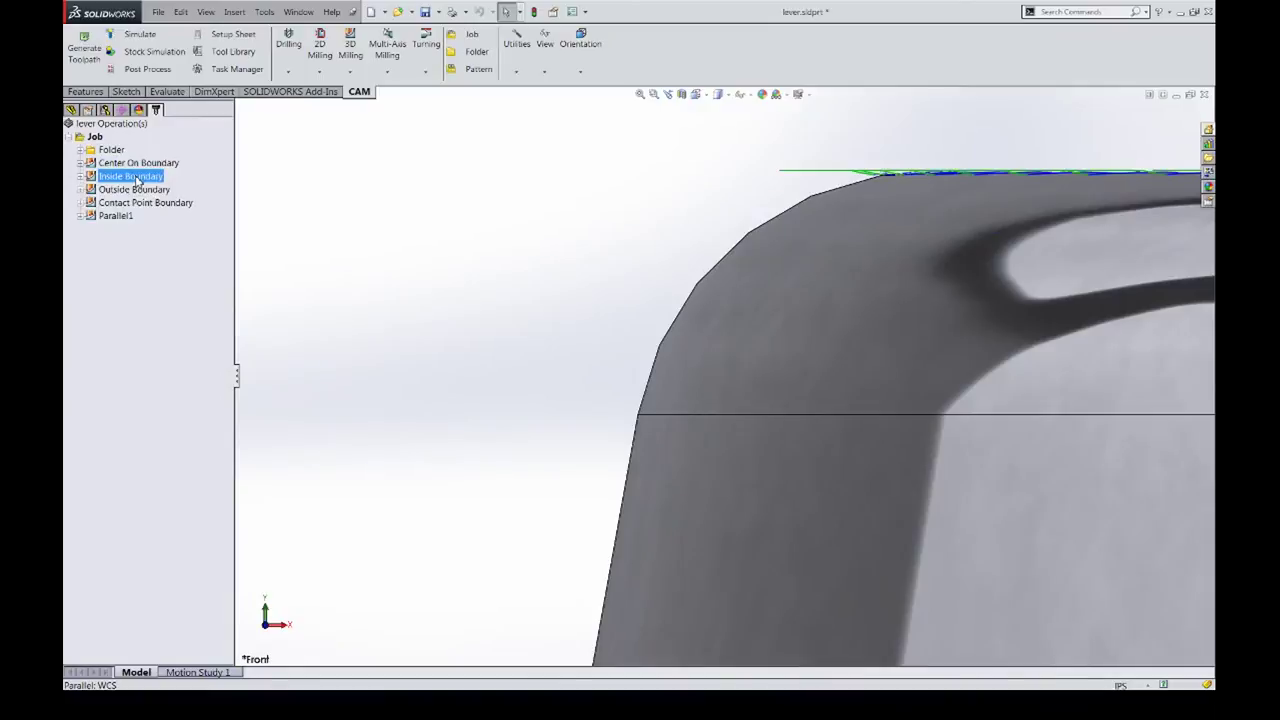
{"action": "right_click", "coordinate": [136, 178]}
{"action": "left_click", "coordinate": [165, 188]}
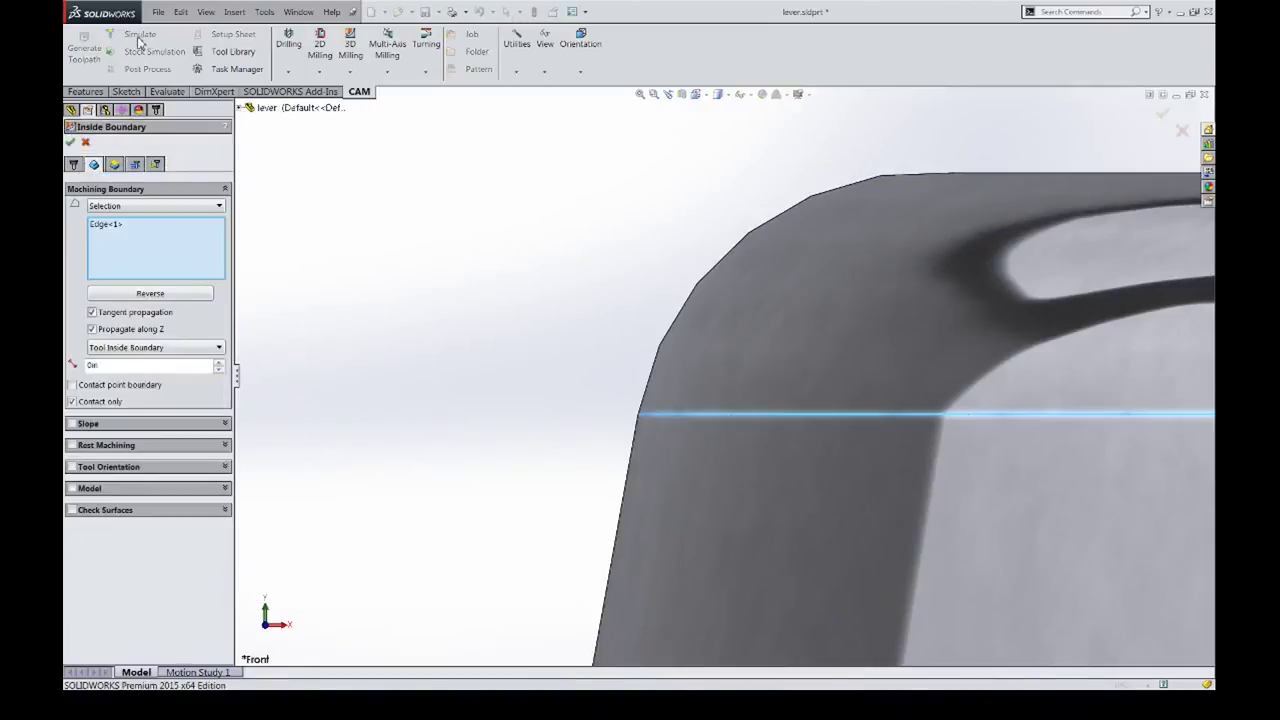
{"action": "left_click", "coordinate": [70, 142]}
Simulate the Inside Boundary toolpath and examine how far the tool stays inside the rim's boundary edge
{"action": "left_click", "coordinate": [130, 34]}
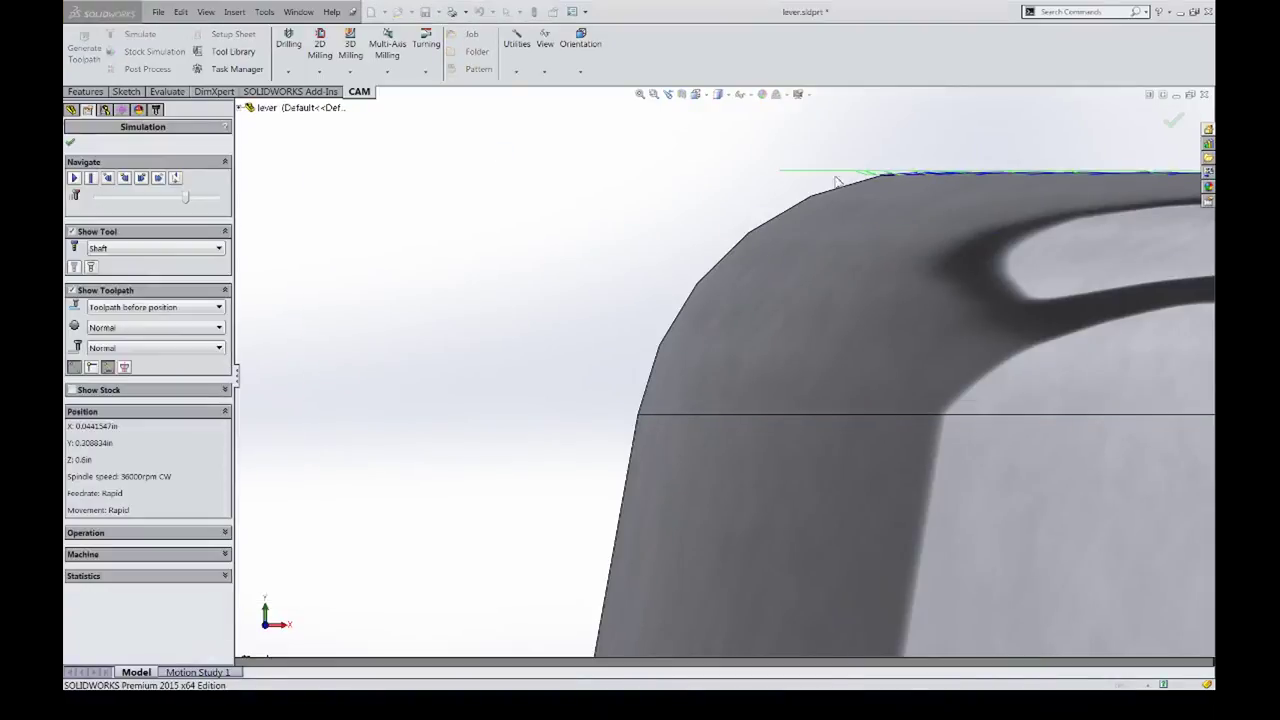
{"action": "scroll", "coordinate": [886, 180], "scroll_direction": "down", "scroll_amount": 5}
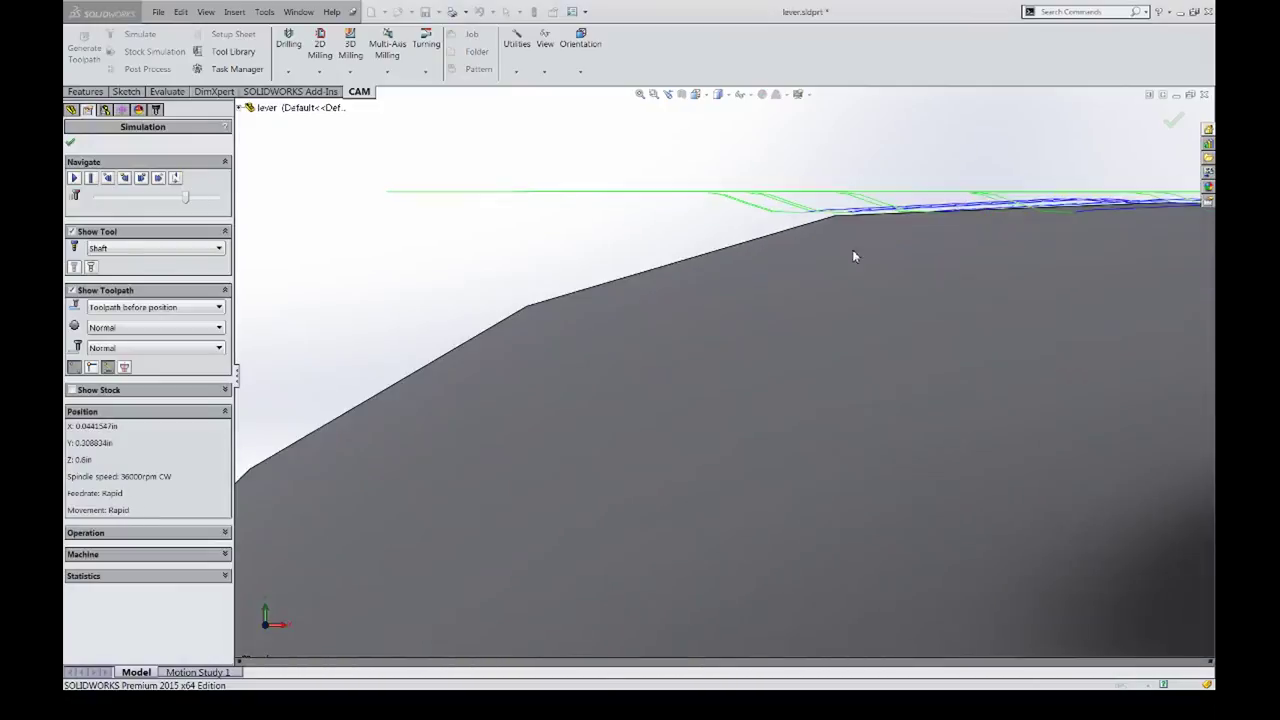
{"action": "scroll", "coordinate": [684, 325], "scroll_direction": "up", "scroll_amount": 12}
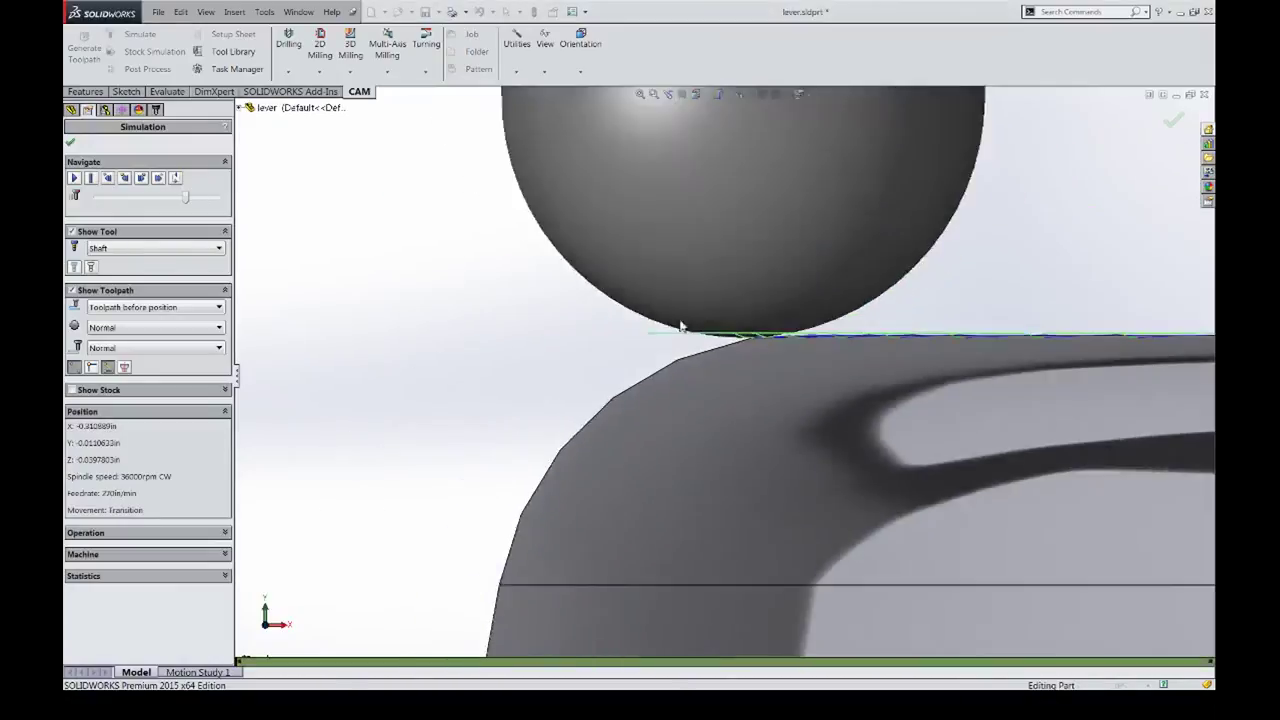
{"action": "scroll", "coordinate": [686, 404], "scroll_direction": "down", "scroll_amount": 6}
{"action": "scroll", "coordinate": [710, 380], "scroll_direction": "up", "scroll_amount": 3}
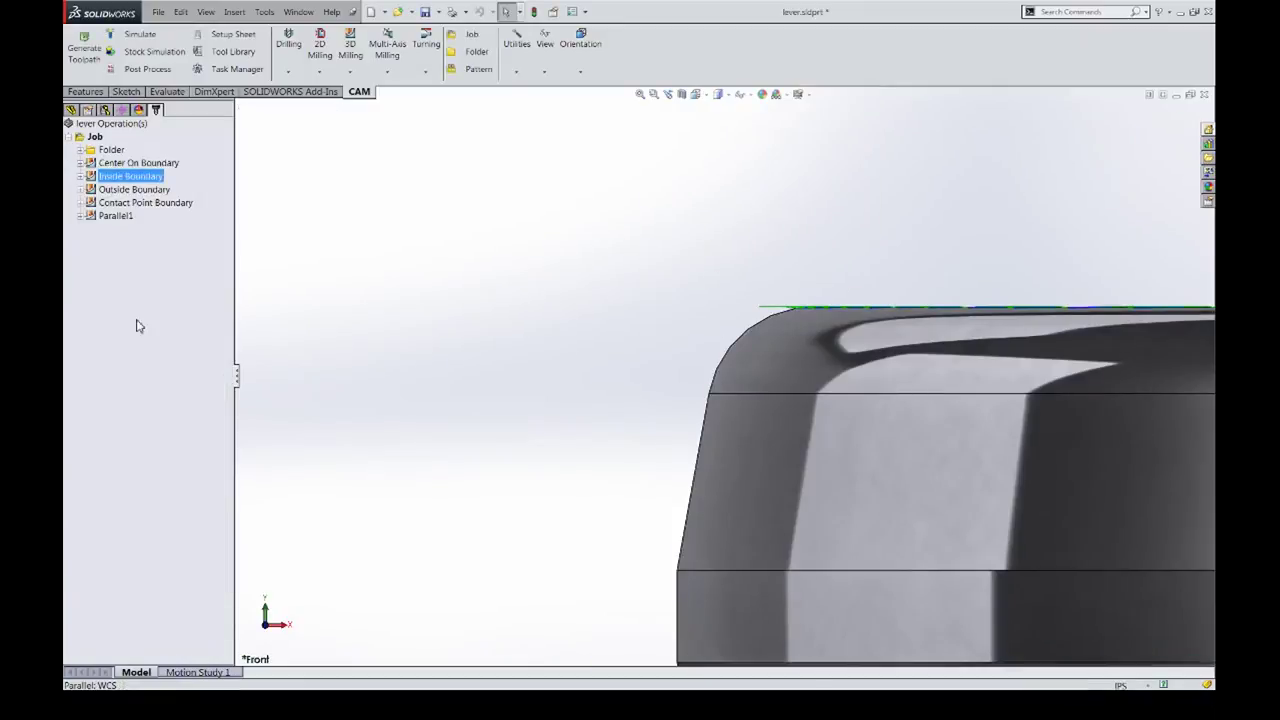
Simulate the Outside Boundary toolpath and examine where the tool touches the rim near the boundary edge
{"action": "left_click", "coordinate": [134, 189]}
{"action": "left_click", "coordinate": [140, 34]}
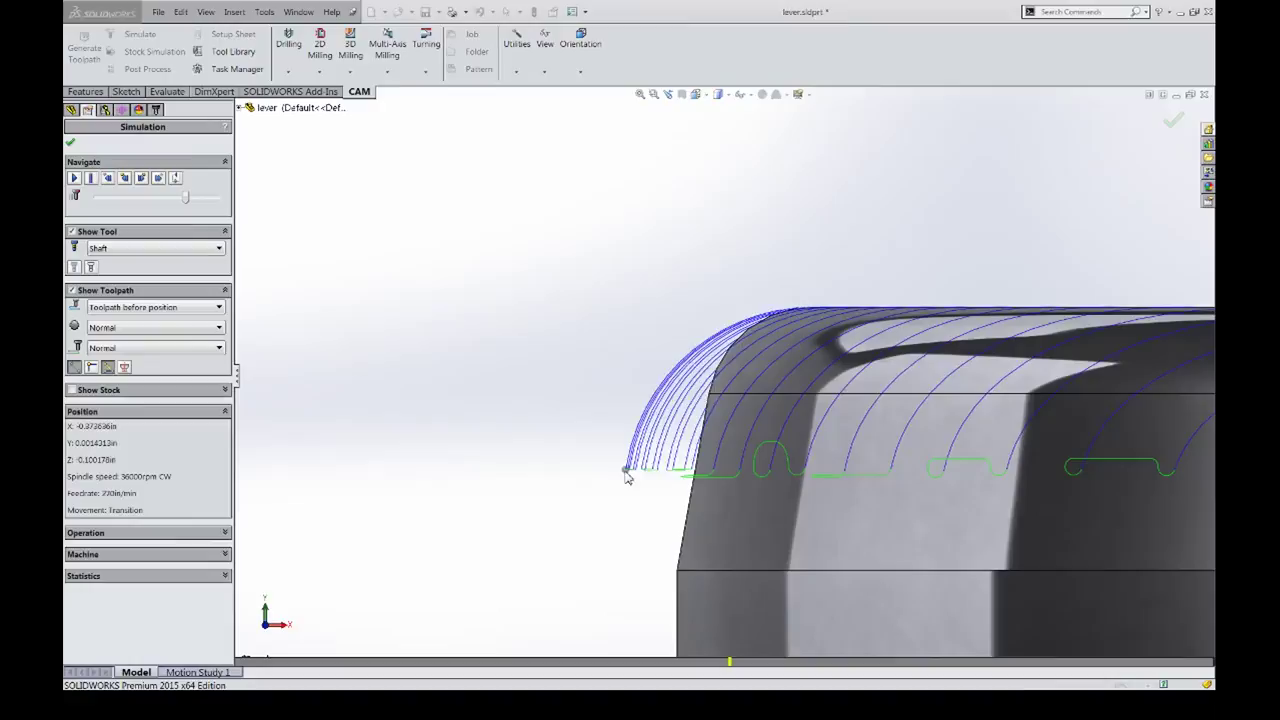
{"action": "scroll", "coordinate": [672, 393], "scroll_direction": "down", "scroll_amount": 6}
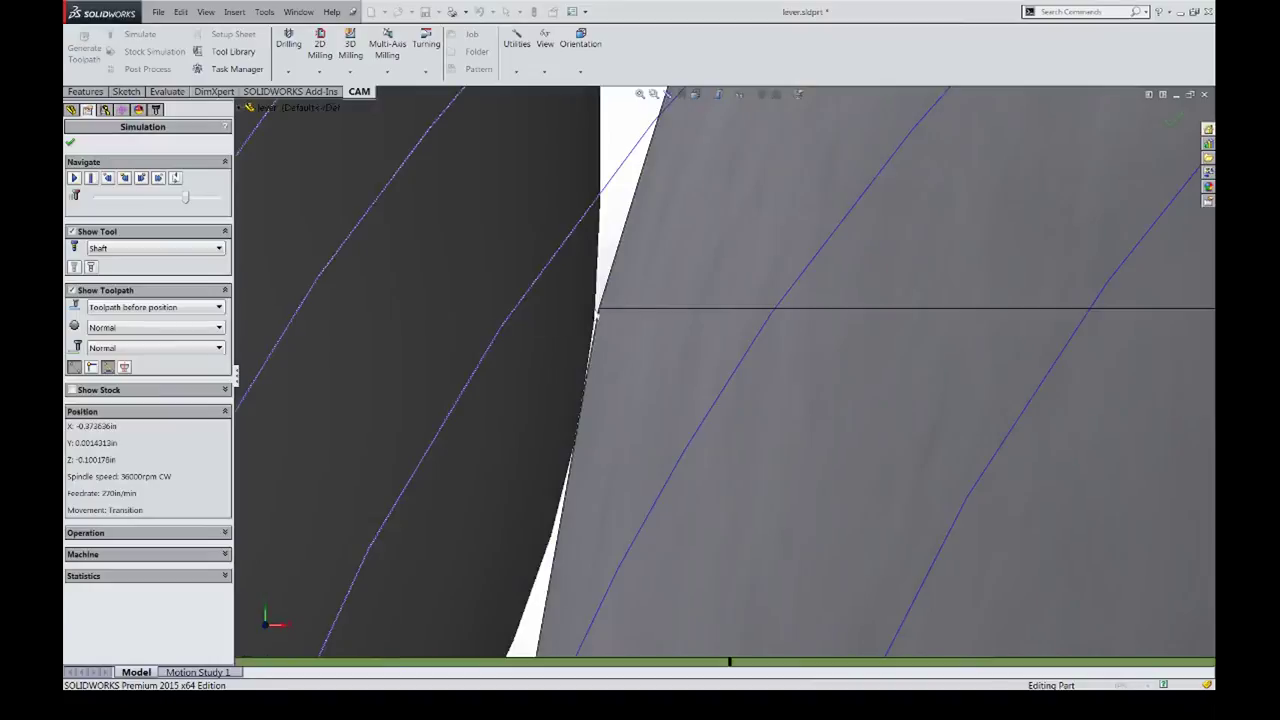
{"action": "left_click", "coordinate": [70, 142]}
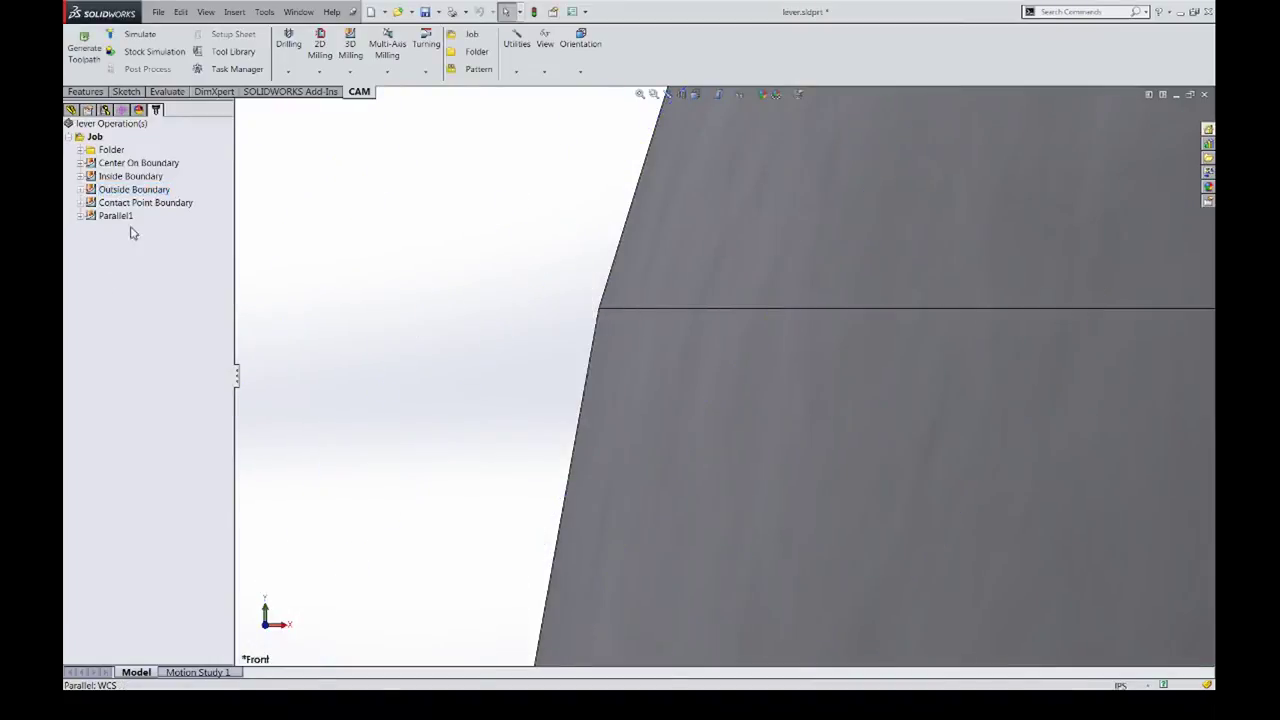
Simulate the Contact Point Boundary toolpath and examine the tool's contact point against the rim's boundary edge
{"action": "left_click", "coordinate": [160, 203]}
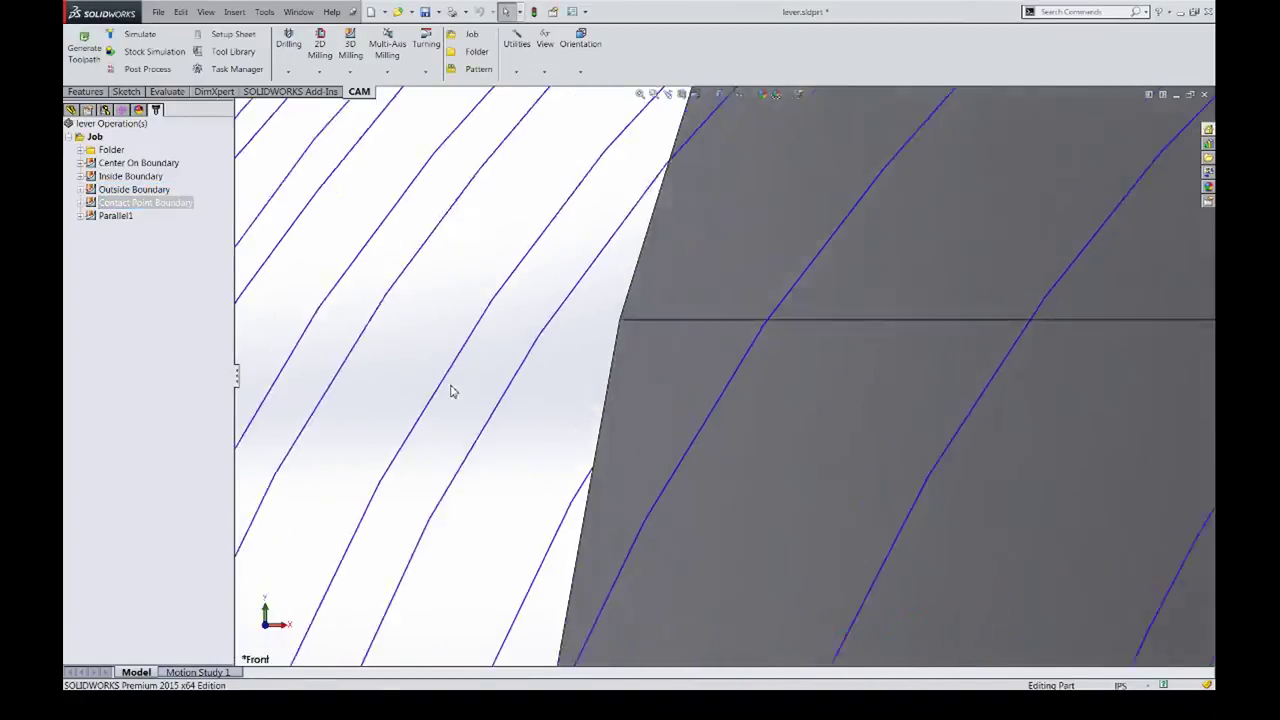
{"action": "scroll", "coordinate": [449, 389], "scroll_direction": "up", "scroll_amount": 5}
{"action": "left_click", "coordinate": [140, 34]}
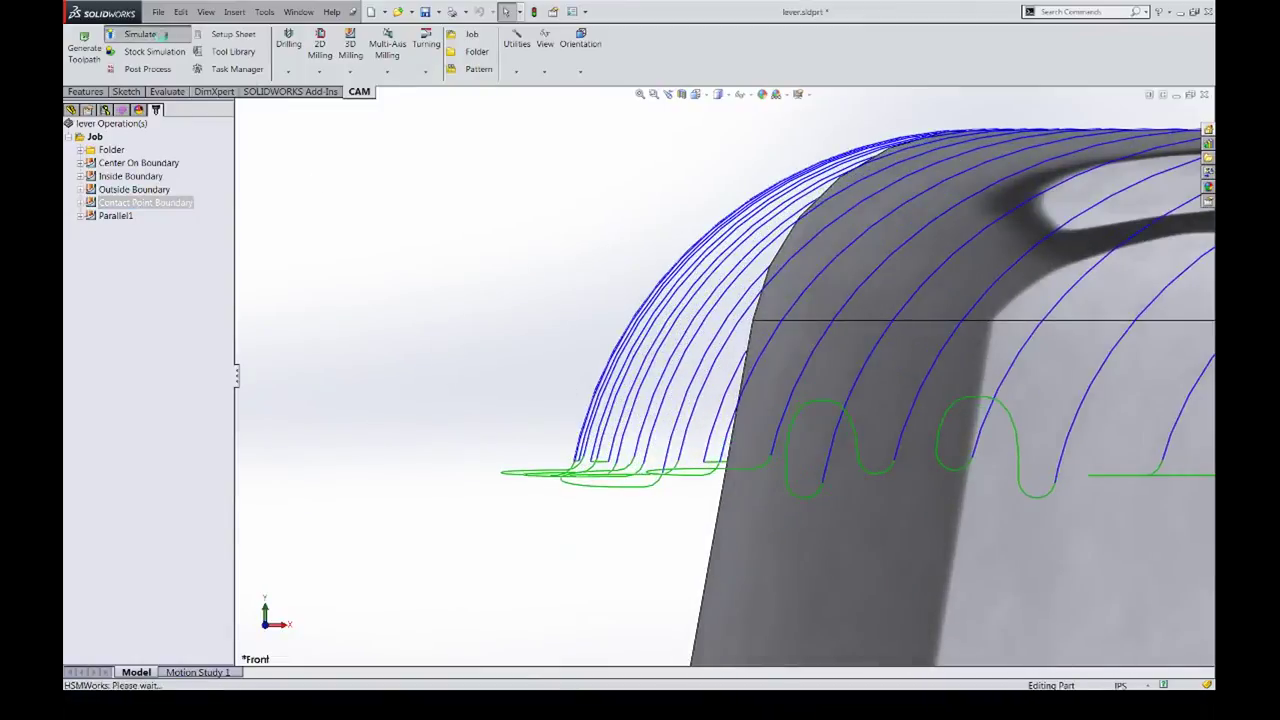
{"action": "scroll", "coordinate": [580, 490], "scroll_direction": "down", "scroll_amount": 5}
{"action": "left_click", "coordinate": [529, 406]}
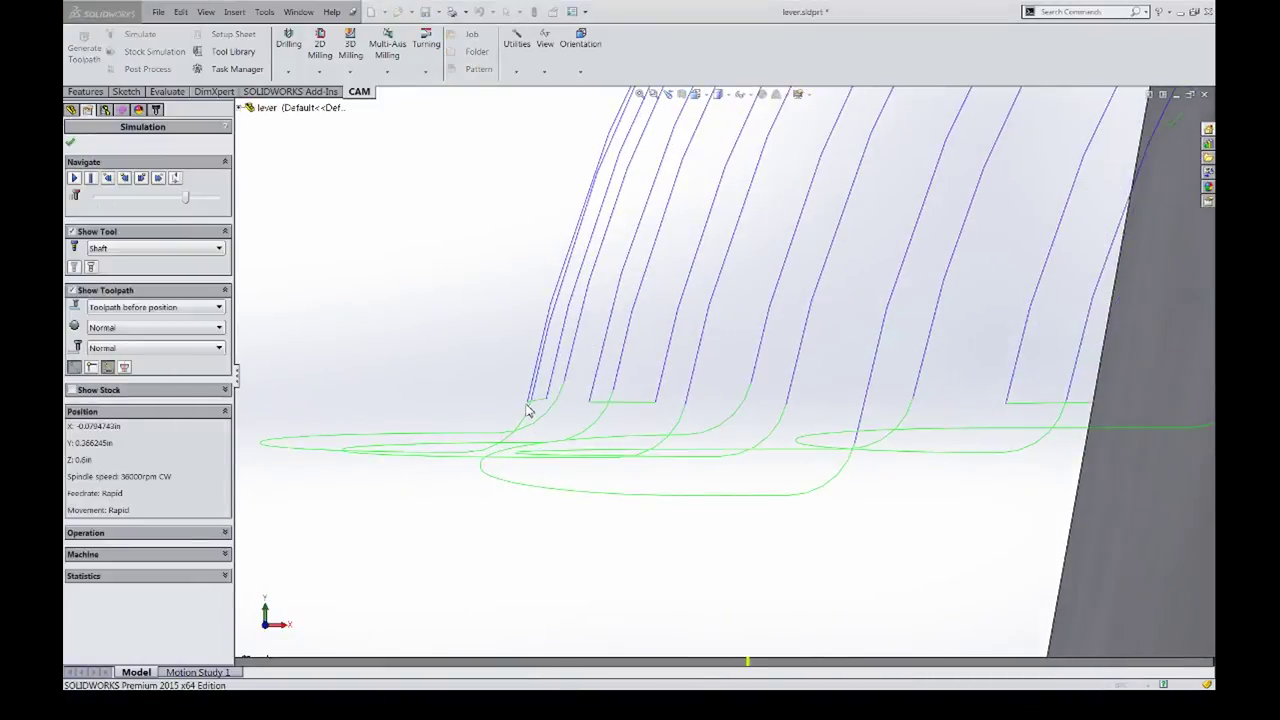
{"action": "scroll", "coordinate": [720, 395], "scroll_direction": "up", "scroll_amount": 8}
{"action": "scroll", "coordinate": [845, 335], "scroll_direction": "down", "scroll_amount": 4}
{"action": "scroll", "coordinate": [760, 310], "scroll_direction": "down", "scroll_amount": 5}
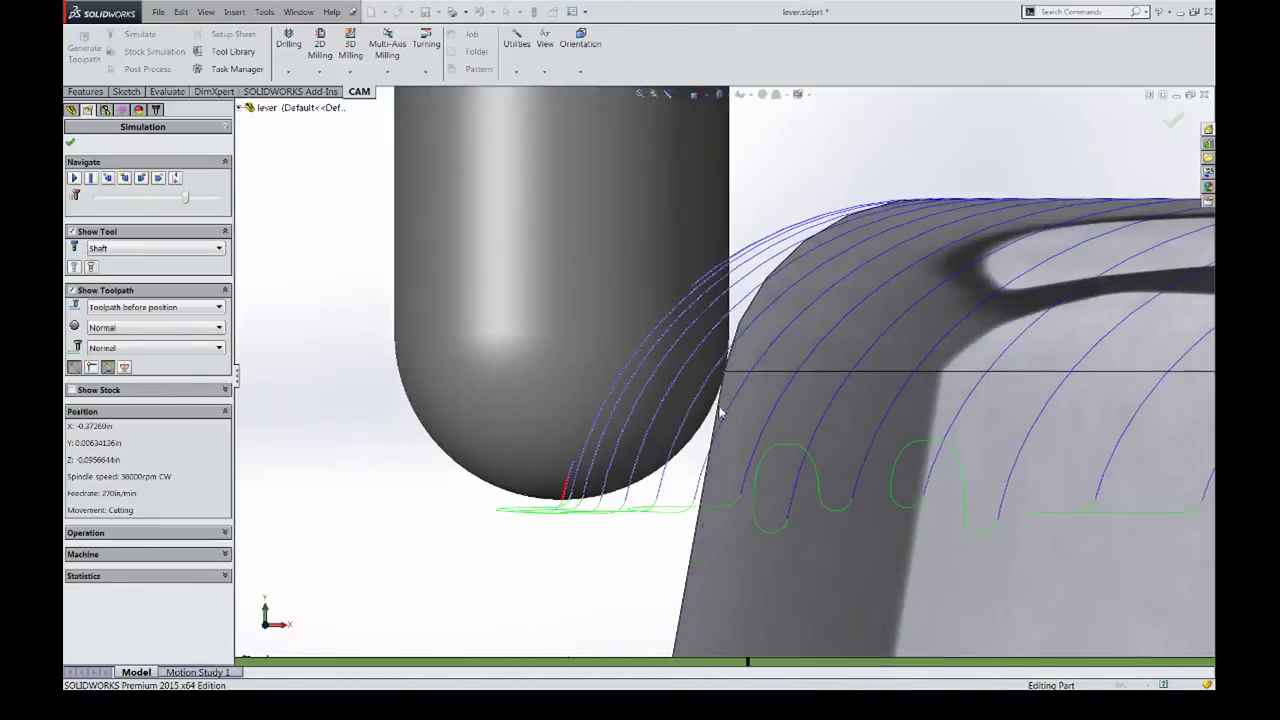
{"action": "scroll", "coordinate": [736, 340], "scroll_direction": "down", "scroll_amount": 2}
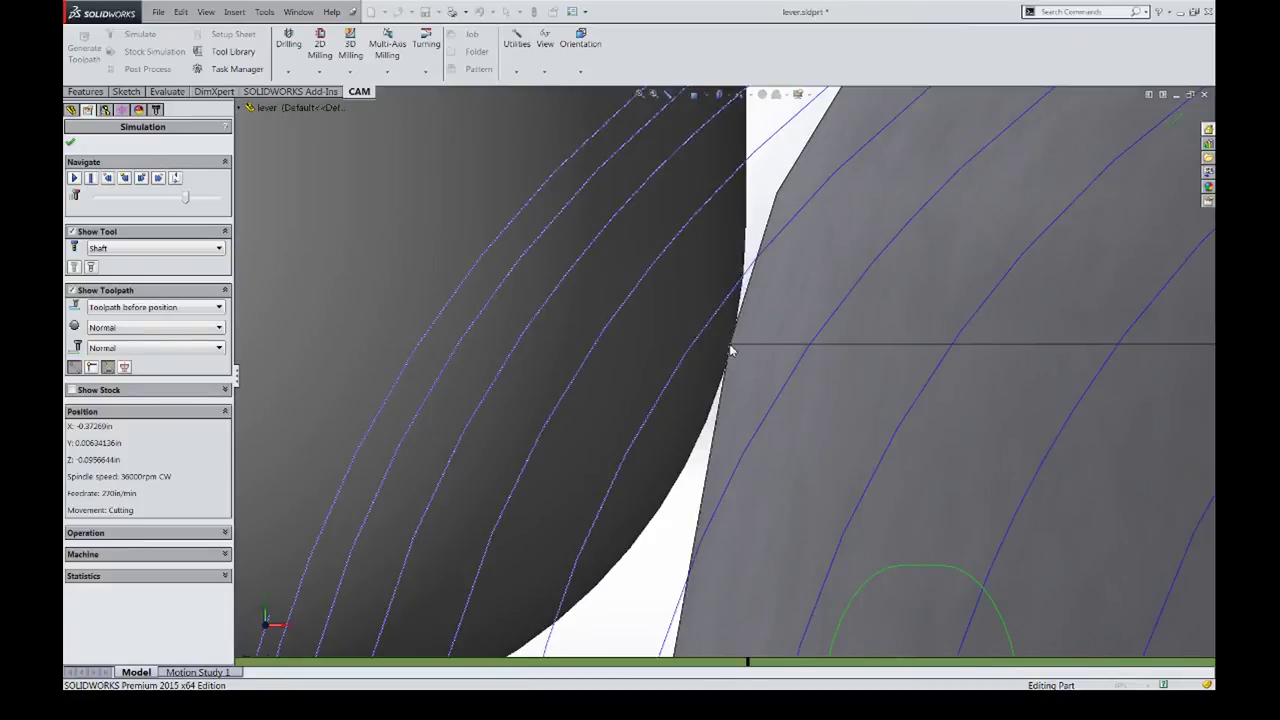
{"action": "scroll", "coordinate": [729, 344], "scroll_direction": "up", "scroll_amount": 8}
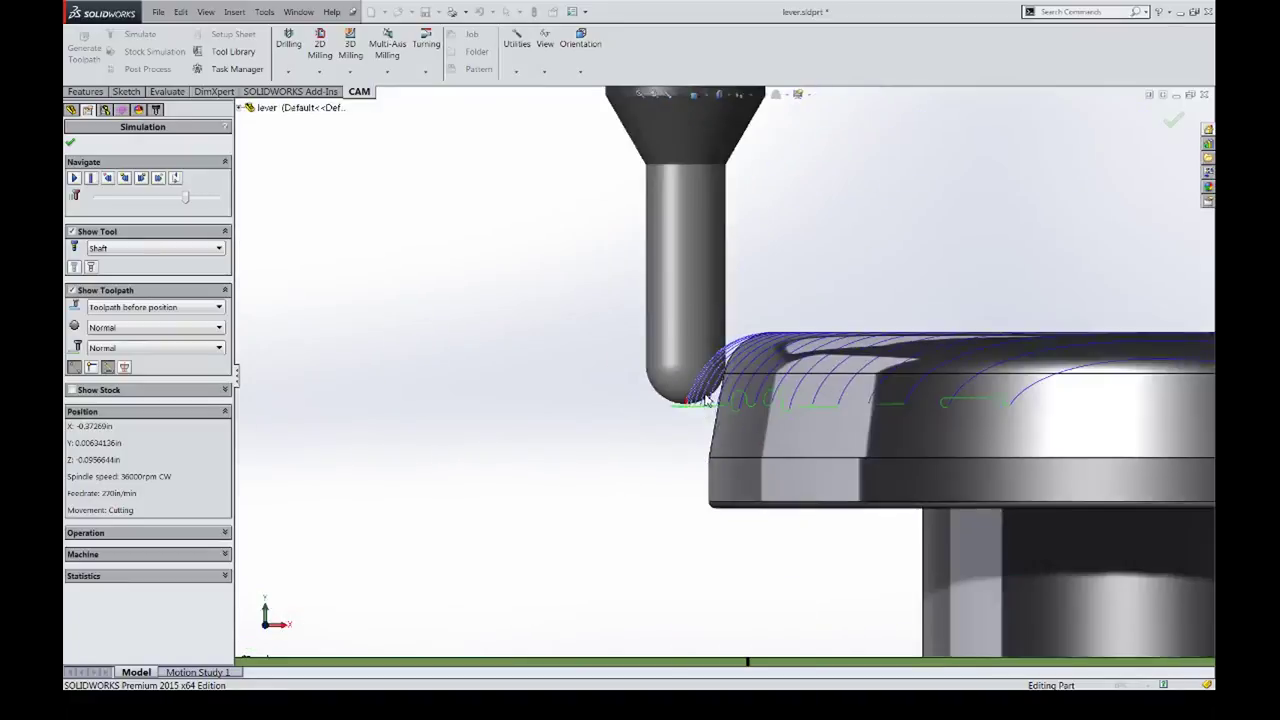
{"action": "left_click", "coordinate": [71, 145]}
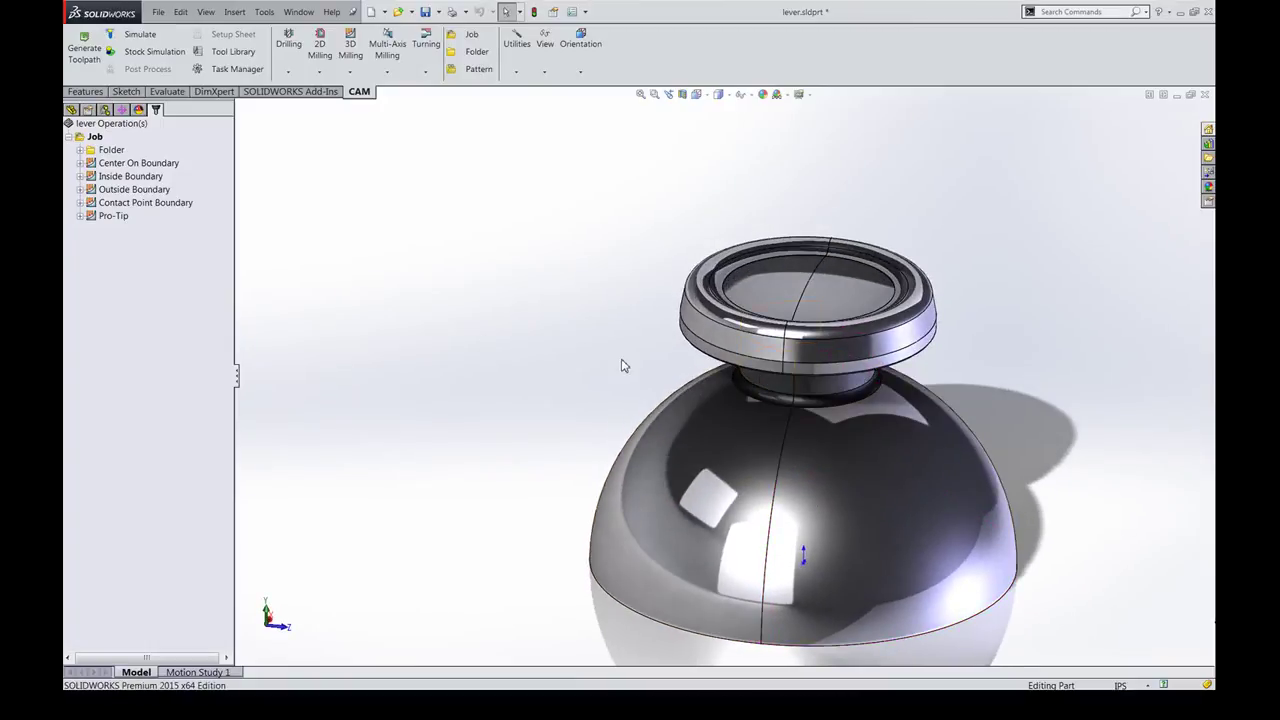
{"action": "scroll", "coordinate": [1000, 394], "scroll_direction": "up", "scroll_amount": 1}
{"action": "scroll", "coordinate": [1035, 418], "scroll_direction": "down", "scroll_amount": 1}
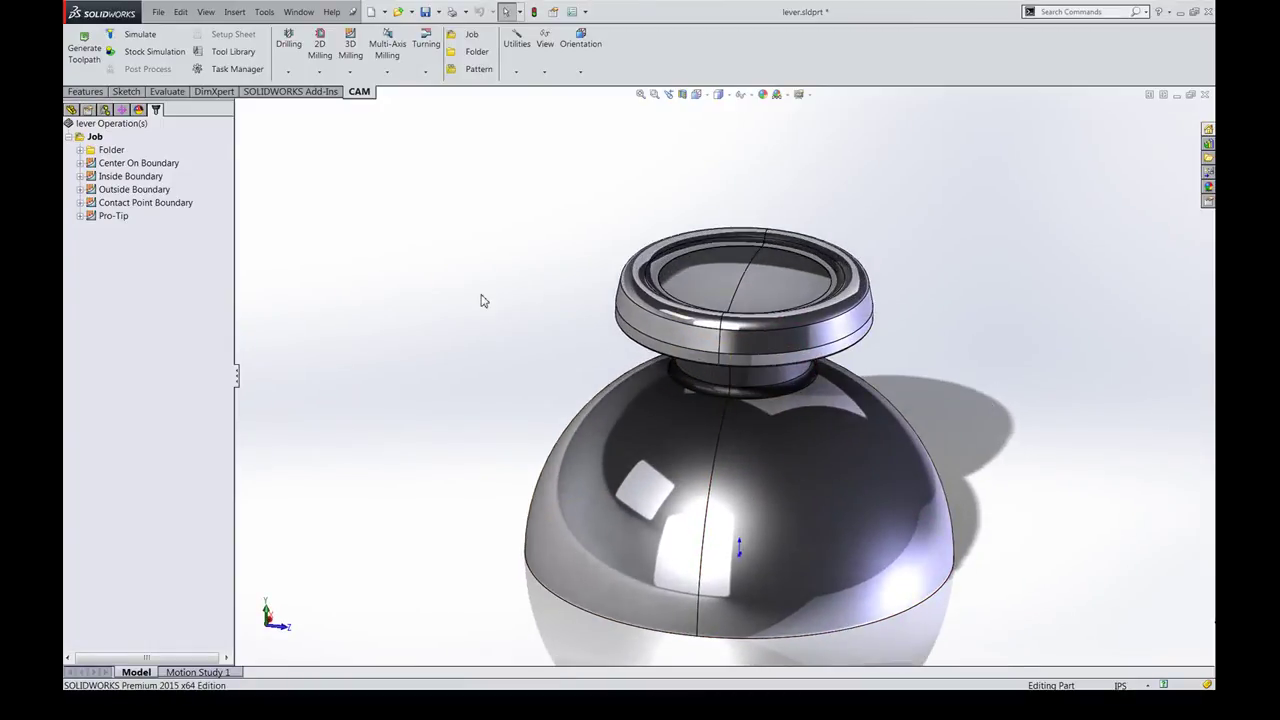
Show the Pro-Tip toolpath and examine its selected rim edge in the operation's Machining Boundary settings
{"action": "right_click", "coordinate": [119, 215]}
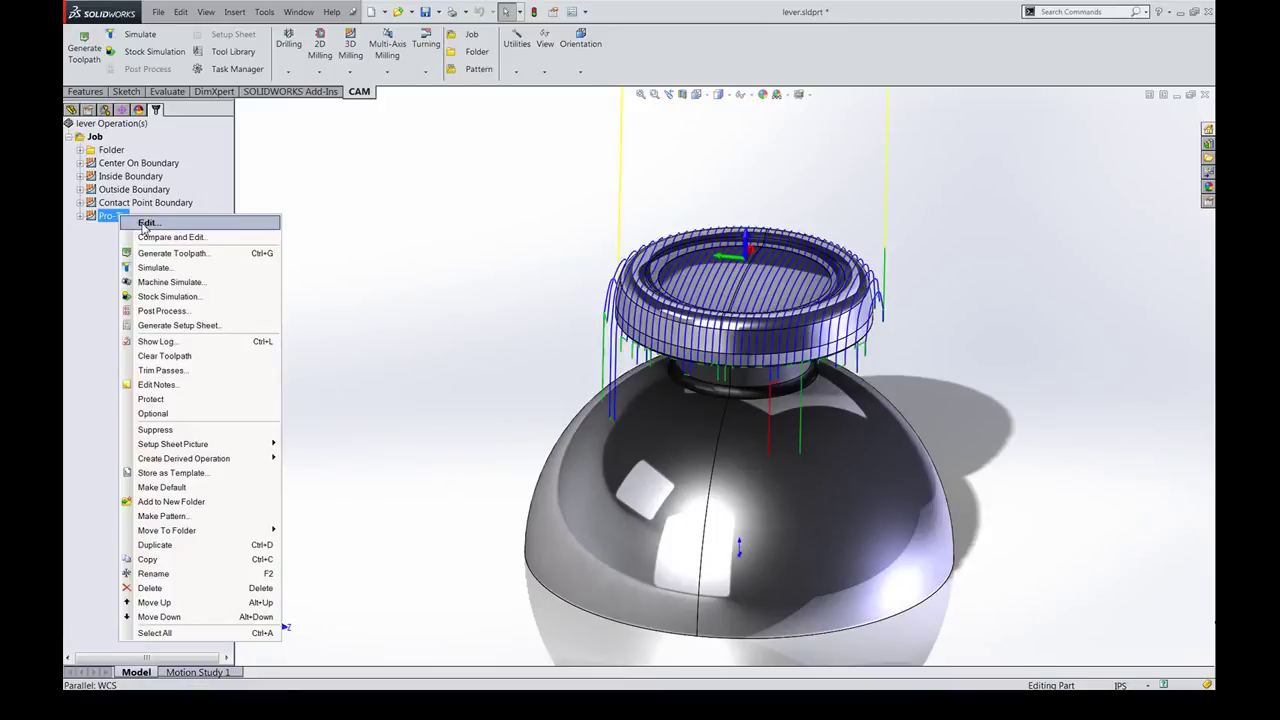
{"action": "left_click", "coordinate": [341, 239]}
{"action": "middle_click_drag", "start_coordinate": [530, 330], "coordinate": [530, 307]}
{"action": "scroll", "coordinate": [600, 332], "scroll_direction": "down", "scroll_amount": 1}
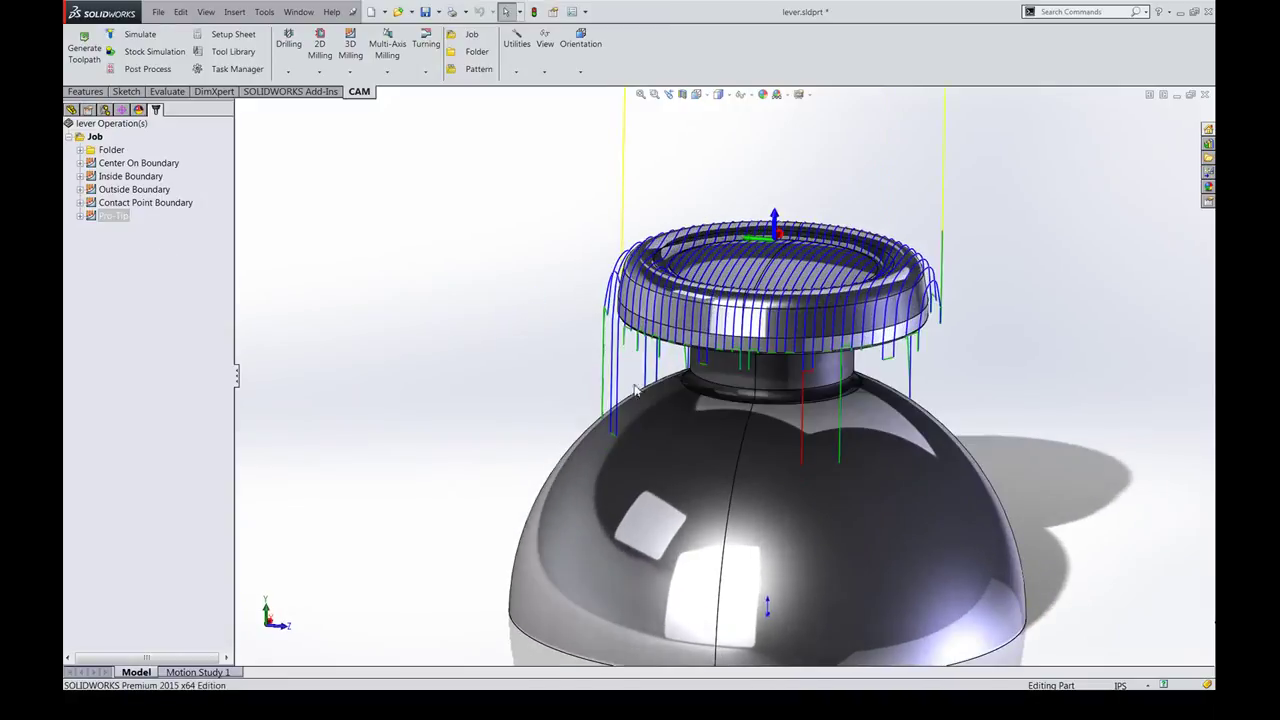
{"action": "right_click", "coordinate": [113, 216]}
{"action": "left_click", "coordinate": [119, 229]}
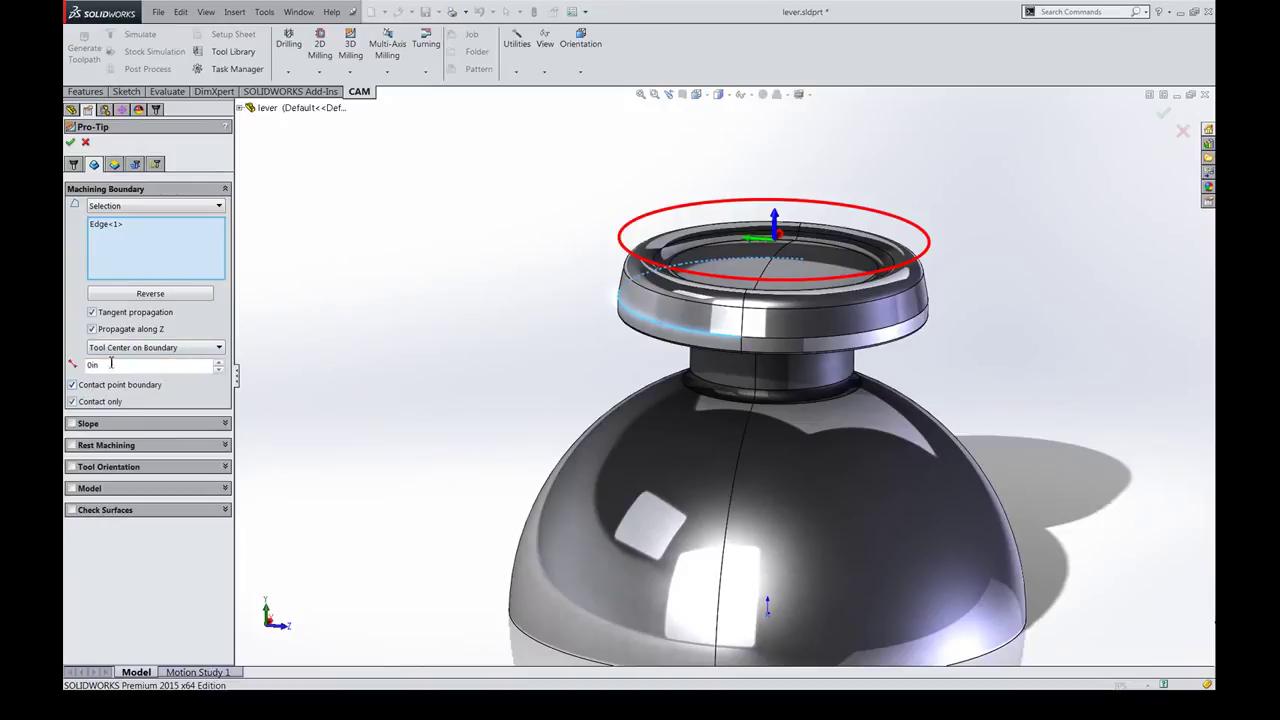
{"action": "scroll", "coordinate": [725, 330], "scroll_direction": "down", "scroll_amount": 3}
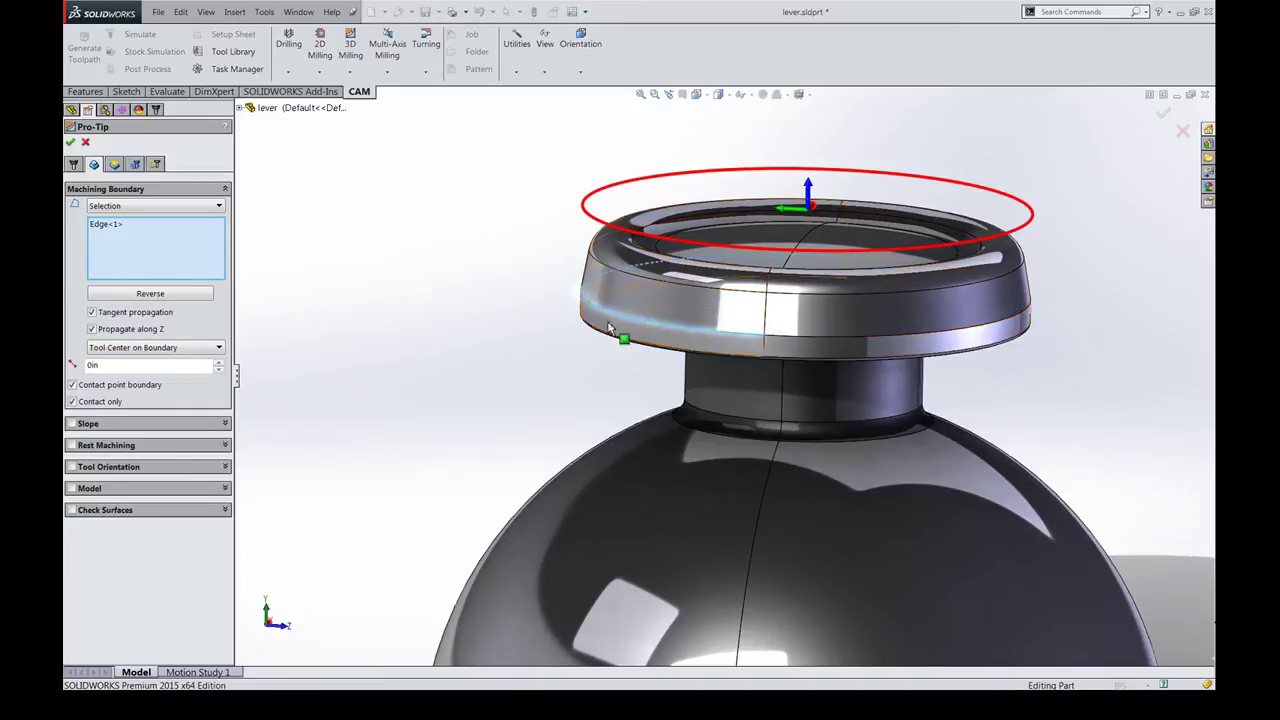
{"action": "scroll", "coordinate": [586, 283], "scroll_direction": "down", "scroll_amount": 3}
{"action": "middle_click_drag", "start_coordinate": [662, 328], "coordinate": [671, 286]}
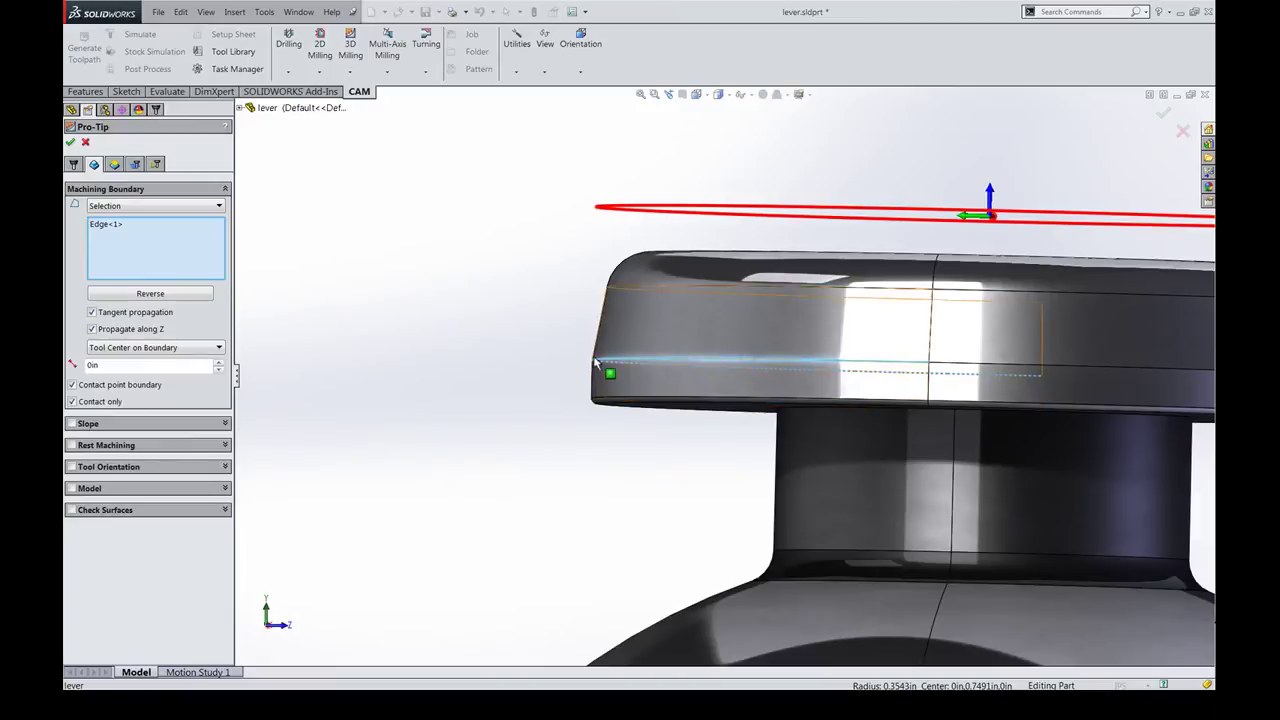
Review the Pro-Tip operation's Parallel tolerance and contact point boundary settings, and close the operation
{"action": "left_click", "coordinate": [134, 165]}
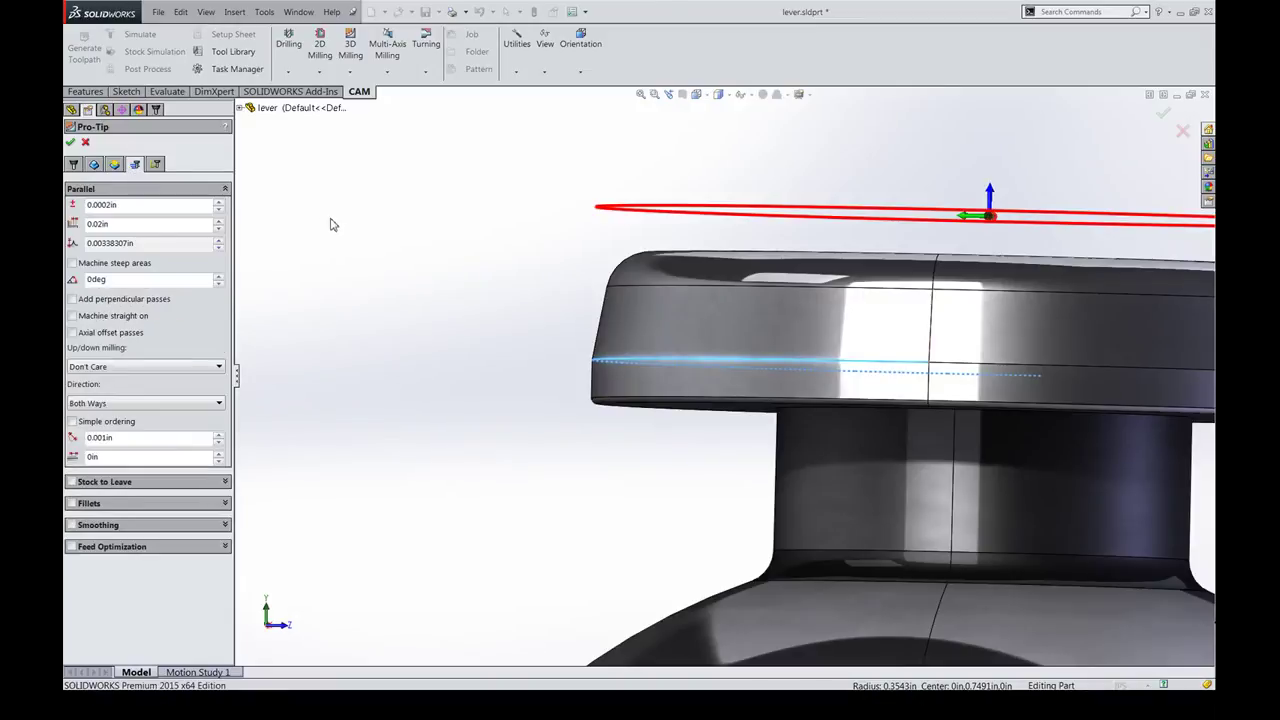
{"action": "middle_click_drag", "start_coordinate": [800, 316], "coordinate": [811, 379]}
{"action": "scroll", "coordinate": [792, 380], "scroll_direction": "up", "scroll_amount": 4}
{"action": "scroll", "coordinate": [810, 378], "scroll_direction": "up", "scroll_amount": 5}
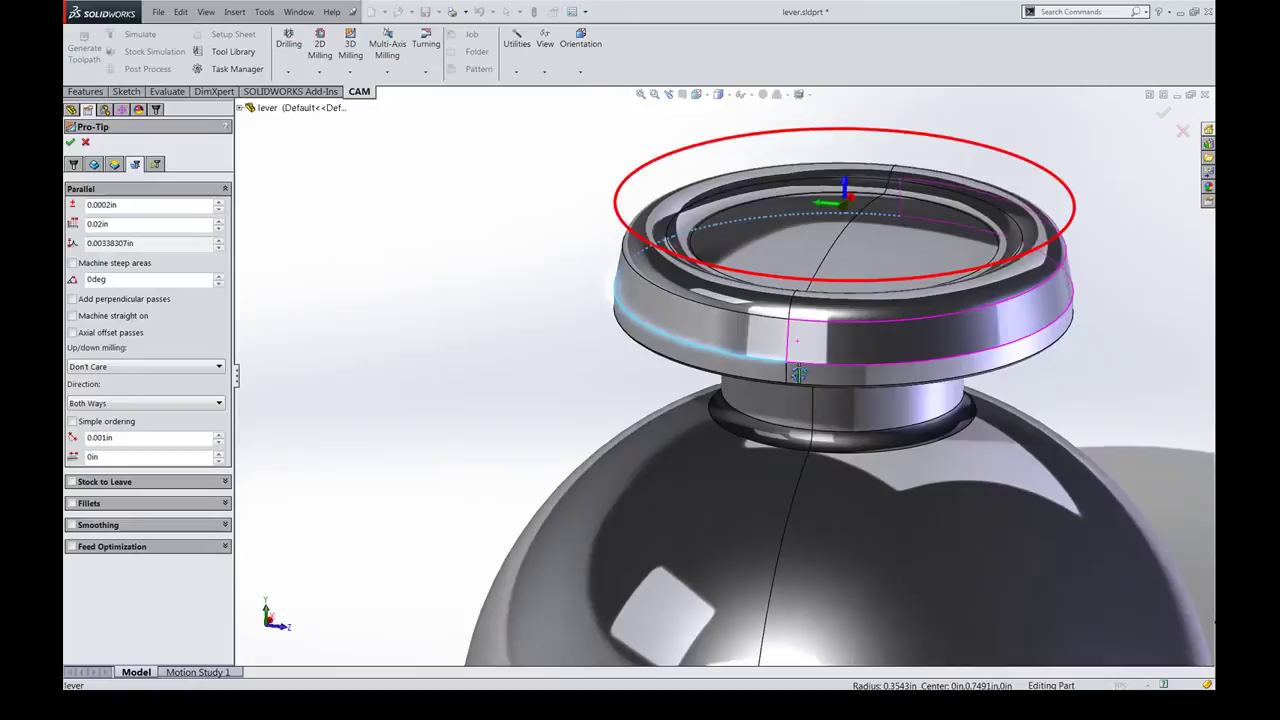
{"action": "scroll", "coordinate": [662, 333], "scroll_direction": "down", "scroll_amount": 3}
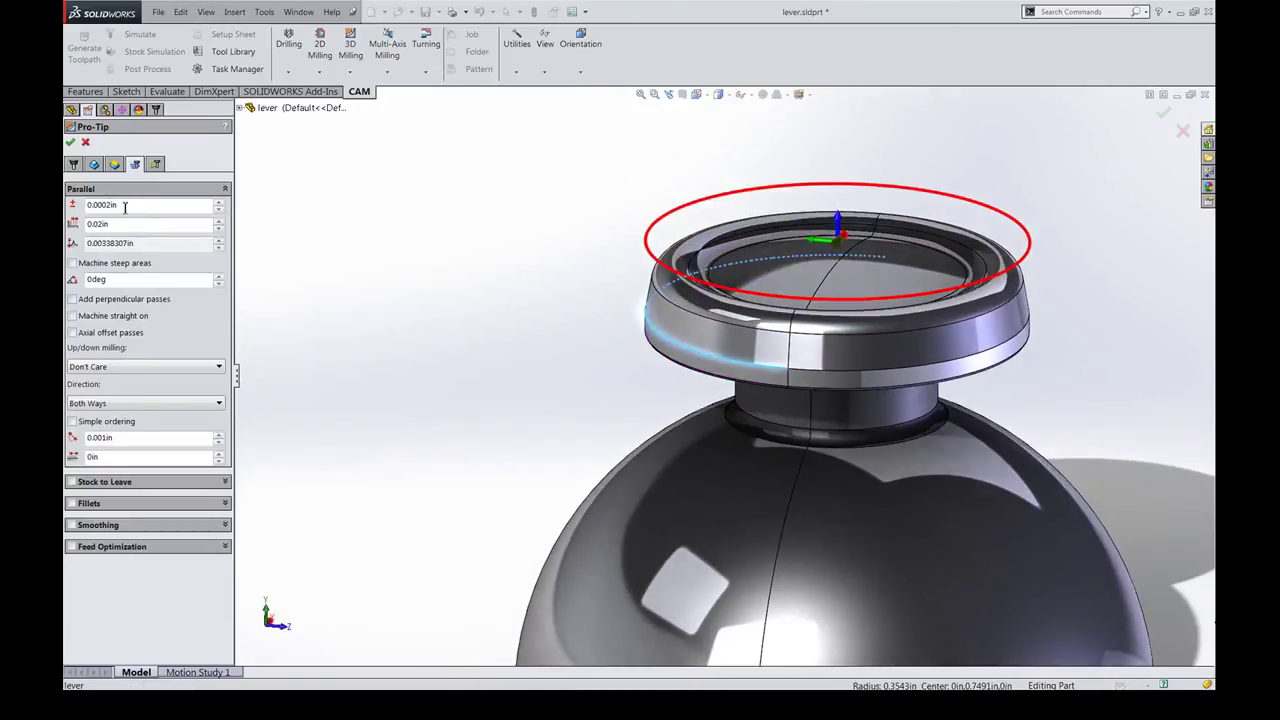
{"action": "mouse_move", "coordinate": [132, 207]}
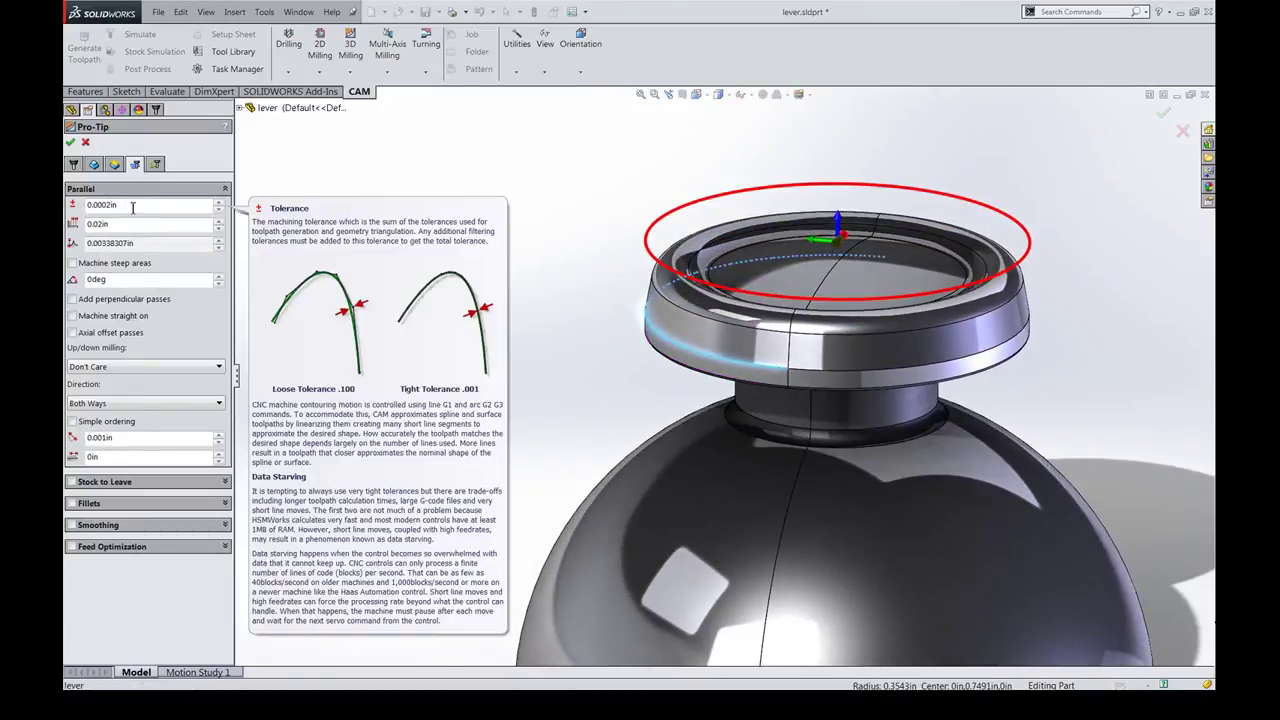
{"action": "left_click", "coordinate": [94, 164]}
{"action": "scroll", "coordinate": [744, 322], "scroll_direction": "down", "scroll_amount": 2}
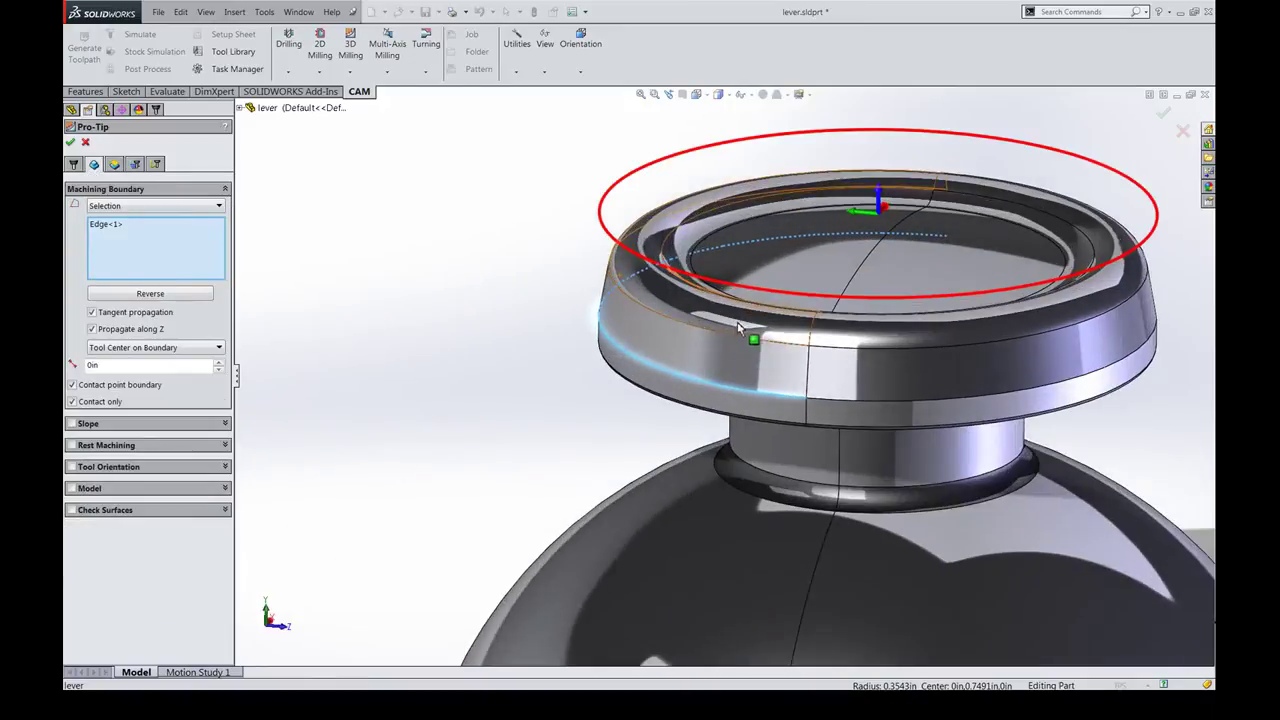
{"action": "left_click", "coordinate": [71, 145]}
{"action": "left_click", "coordinate": [70, 143]}
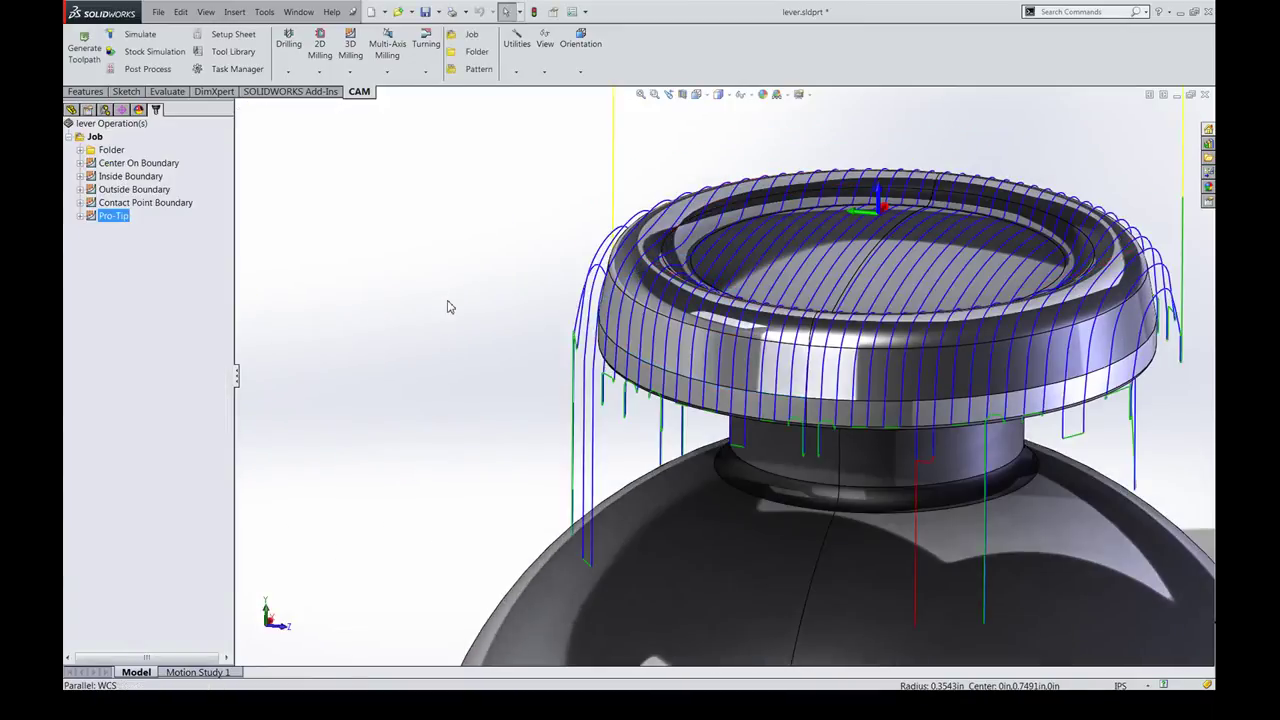
Set the Pro-Tip operation's additional machining boundary offset to -0.0003 in and regenerate its toolpath
{"action": "middle_click_drag", "start_coordinate": [449, 300], "coordinate": [575, 350]}
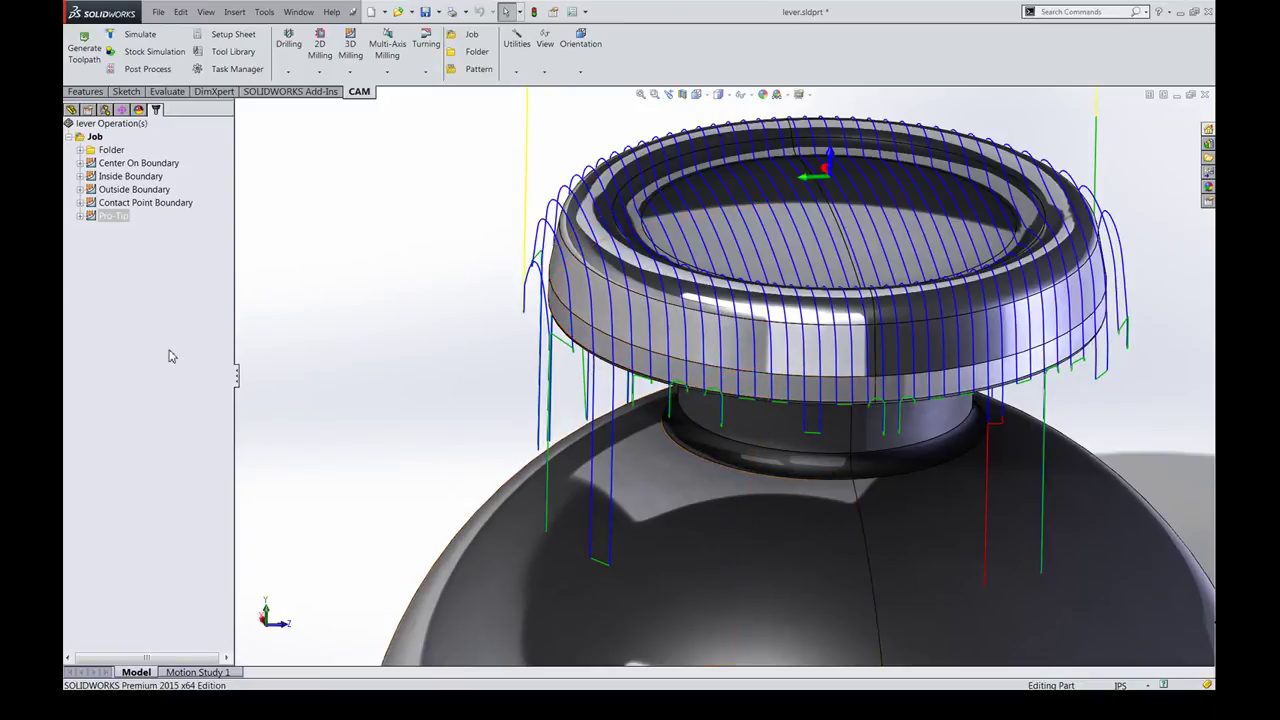
{"action": "right_click", "coordinate": [106, 216]}
{"action": "left_click", "coordinate": [125, 228]}
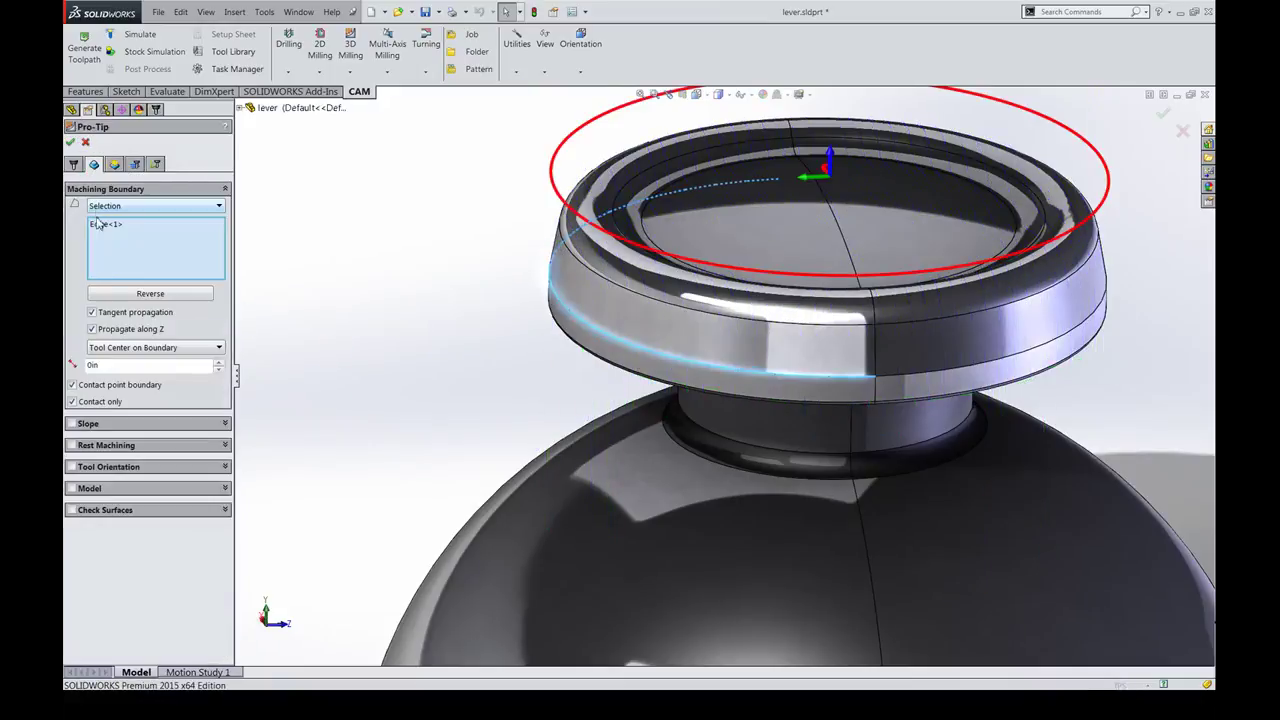
{"action": "mouse_move", "coordinate": [120, 365]}
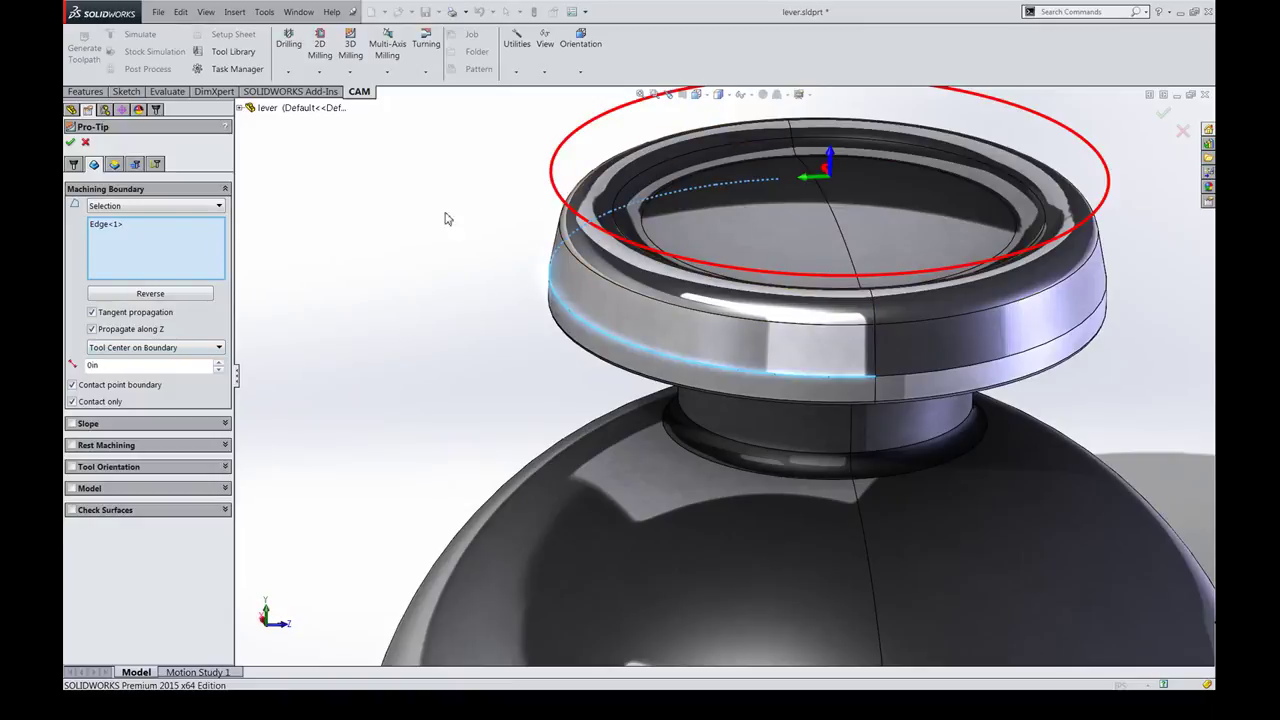
{"action": "left_click_drag", "start_coordinate": [130, 366], "coordinate": [93, 366]}
{"action": "type", "text": "-.003"}
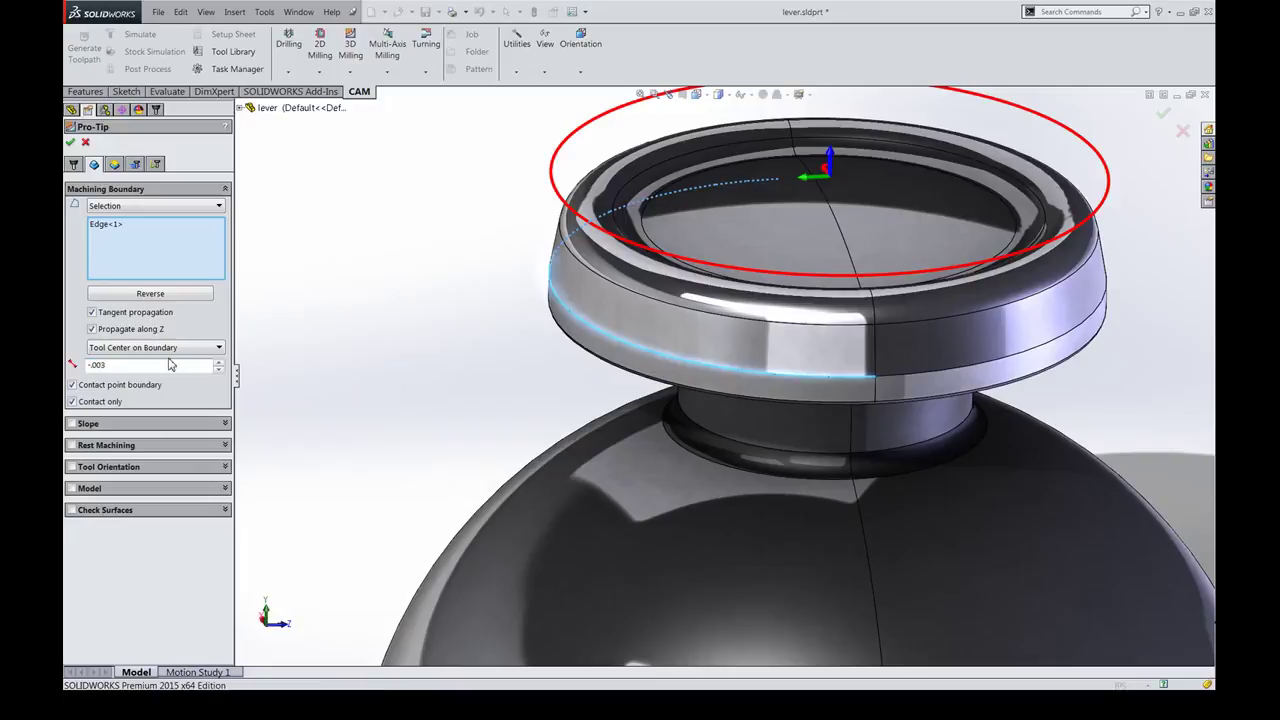
{"action": "key", "text": "Return"}
{"action": "left_click", "coordinate": [70, 142]}
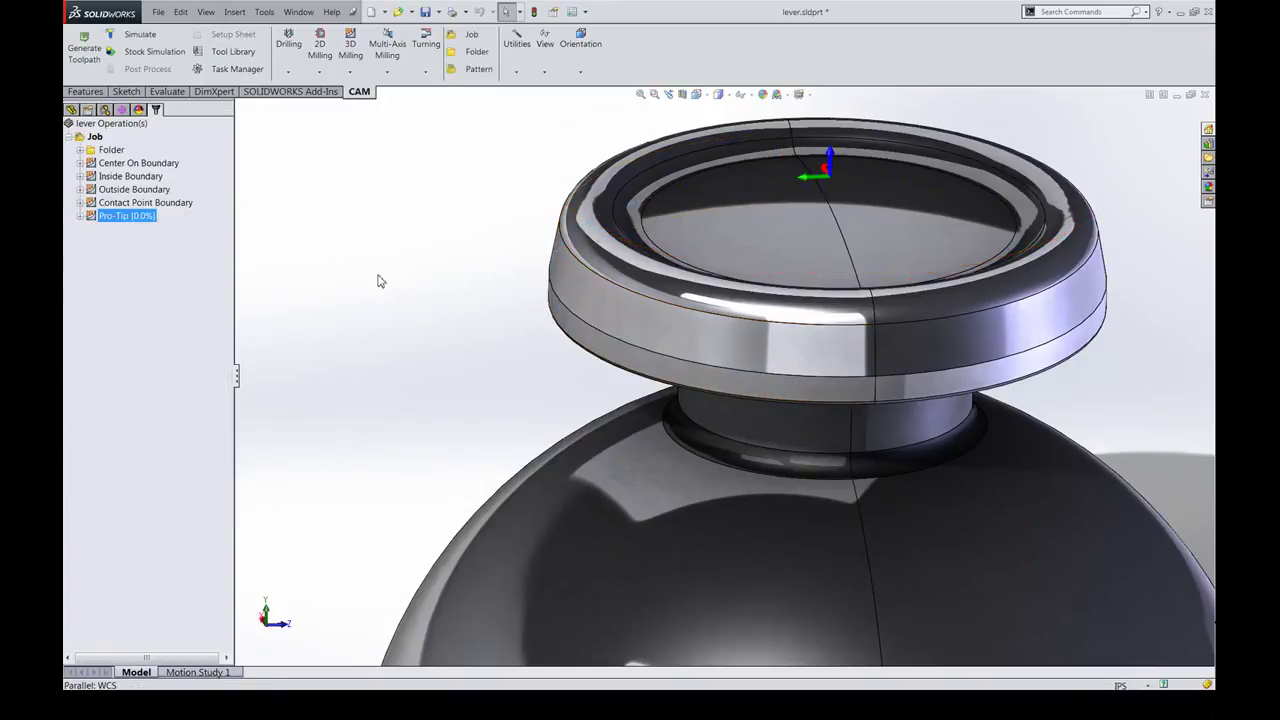
Simulate the Pro-Tip toolpath and examine the tool's contact with the rim's boundary edge
{"action": "middle_click_drag", "start_coordinate": [694, 430], "coordinate": [655, 436]}
{"action": "left_click", "coordinate": [140, 34]}
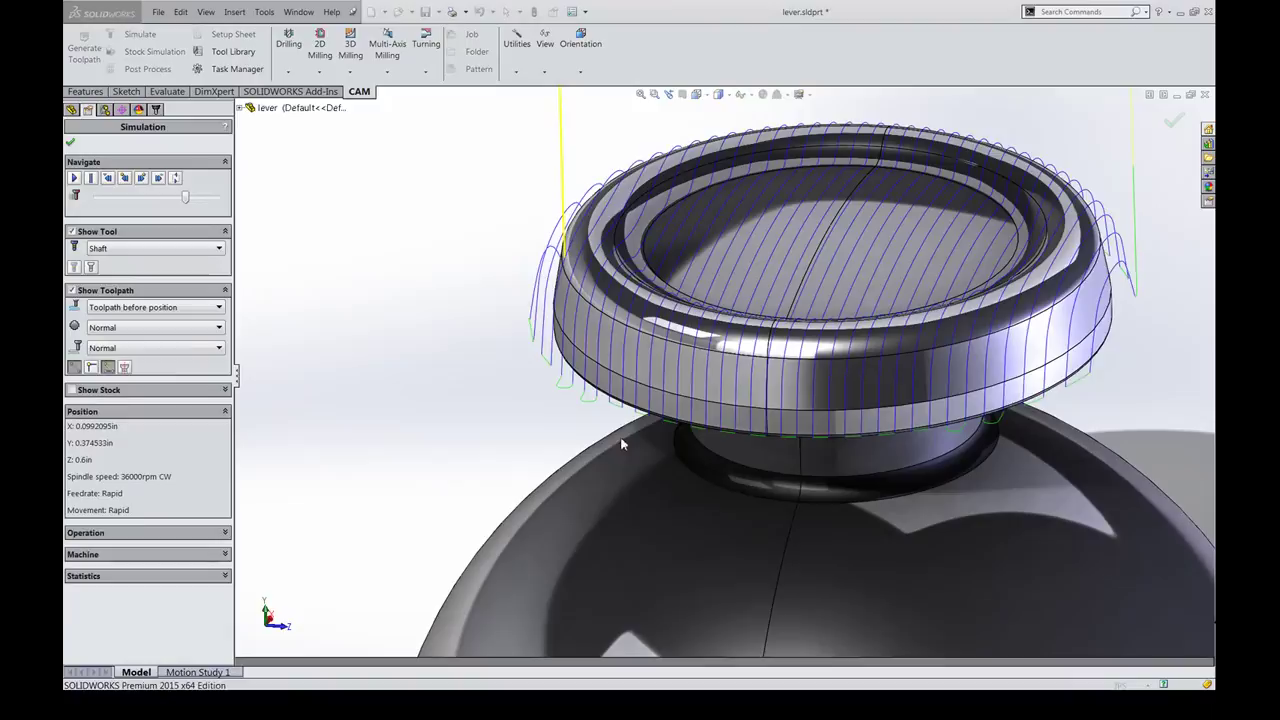
{"action": "middle_click_drag", "start_coordinate": [681, 443], "coordinate": [644, 417]}
{"action": "scroll", "coordinate": [600, 340], "scroll_direction": "down", "scroll_amount": 8}
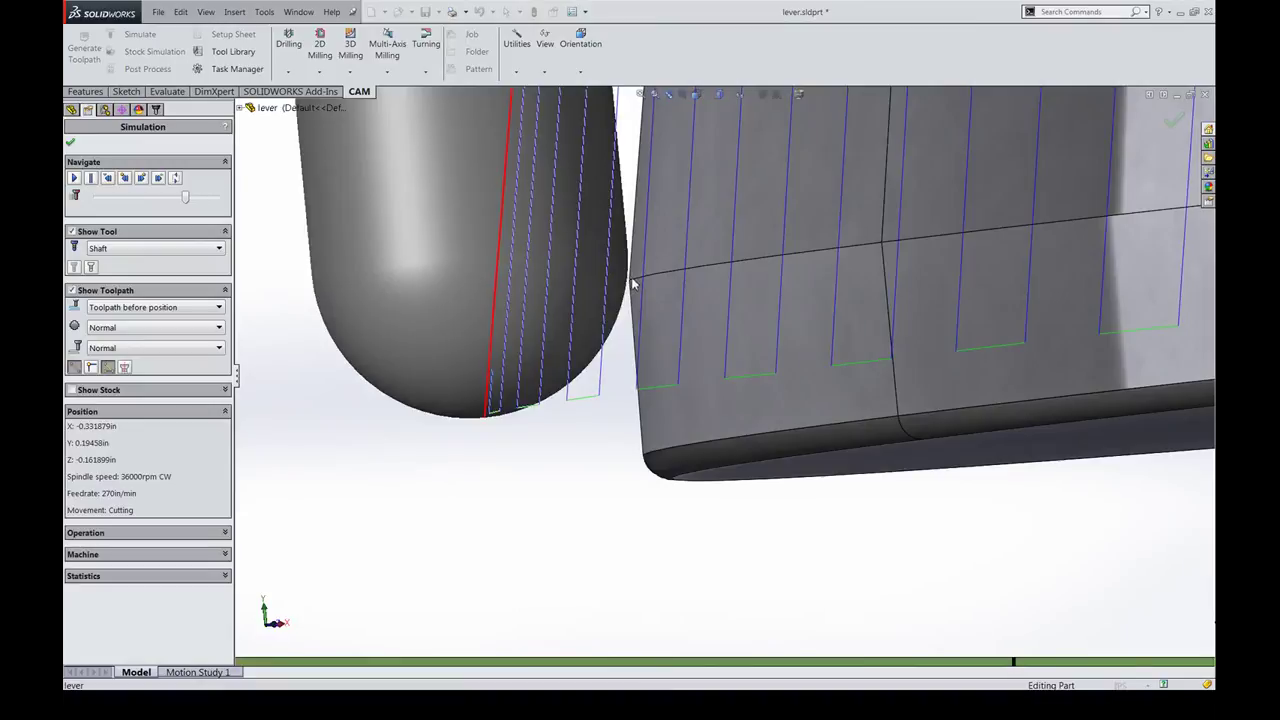
{"action": "mouse_move", "coordinate": [648, 276]}
{"action": "middle_mouse_down"}
{"action": "mouse_move", "coordinate": [640, 326]}
{"action": "mouse_move", "coordinate": [646, 277]}
{"action": "middle_mouse_up"}
{"action": "scroll", "coordinate": [644, 299], "scroll_direction": "up", "scroll_amount": 10}
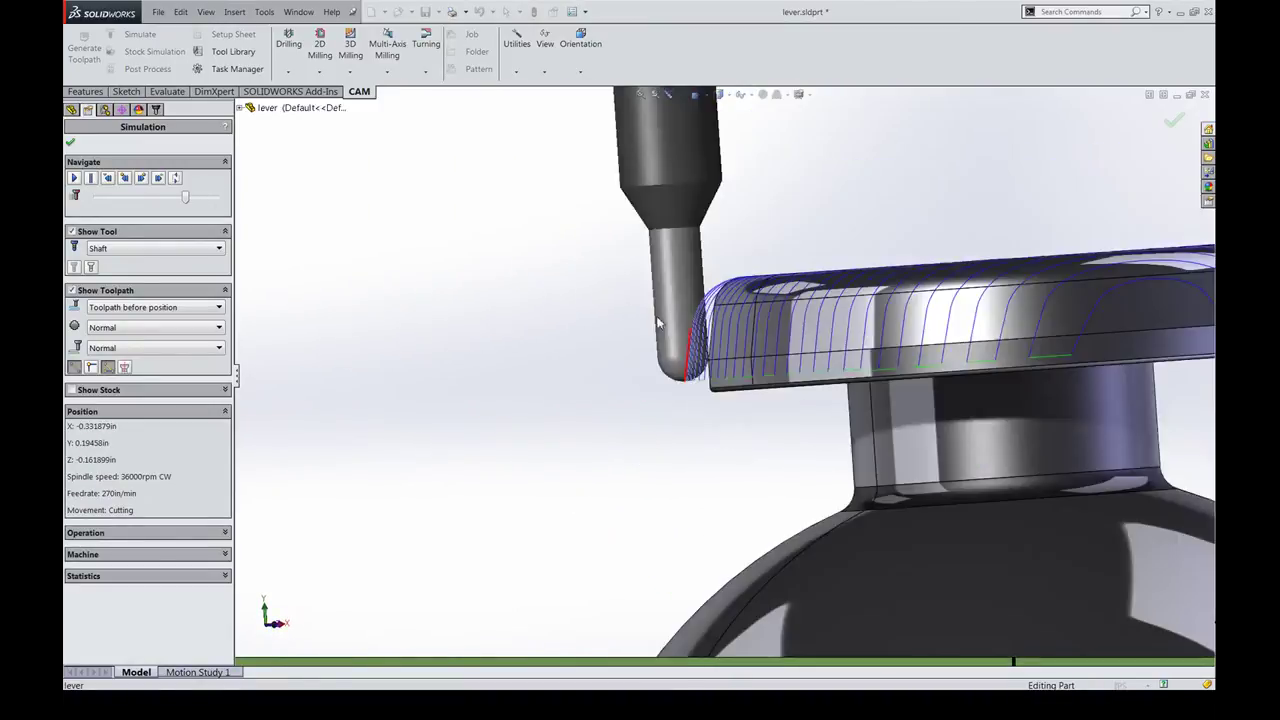
{"action": "middle_click_drag", "start_coordinate": [757, 383], "coordinate": [821, 447]}
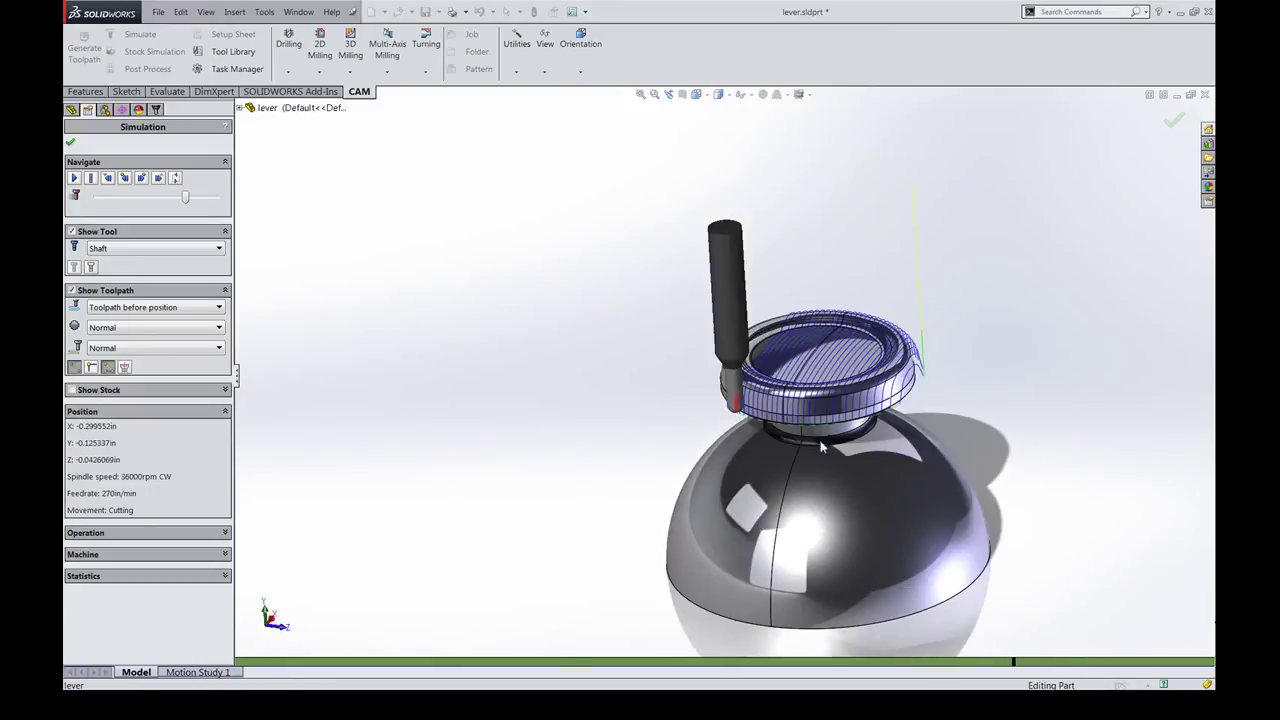
{"action": "left_click", "coordinate": [70, 142]}
Change the Pro-Tip operation's machining boundary type to Silhouette
{"action": "right_click", "coordinate": [120, 224]}
{"action": "right_click", "coordinate": [116, 216]}
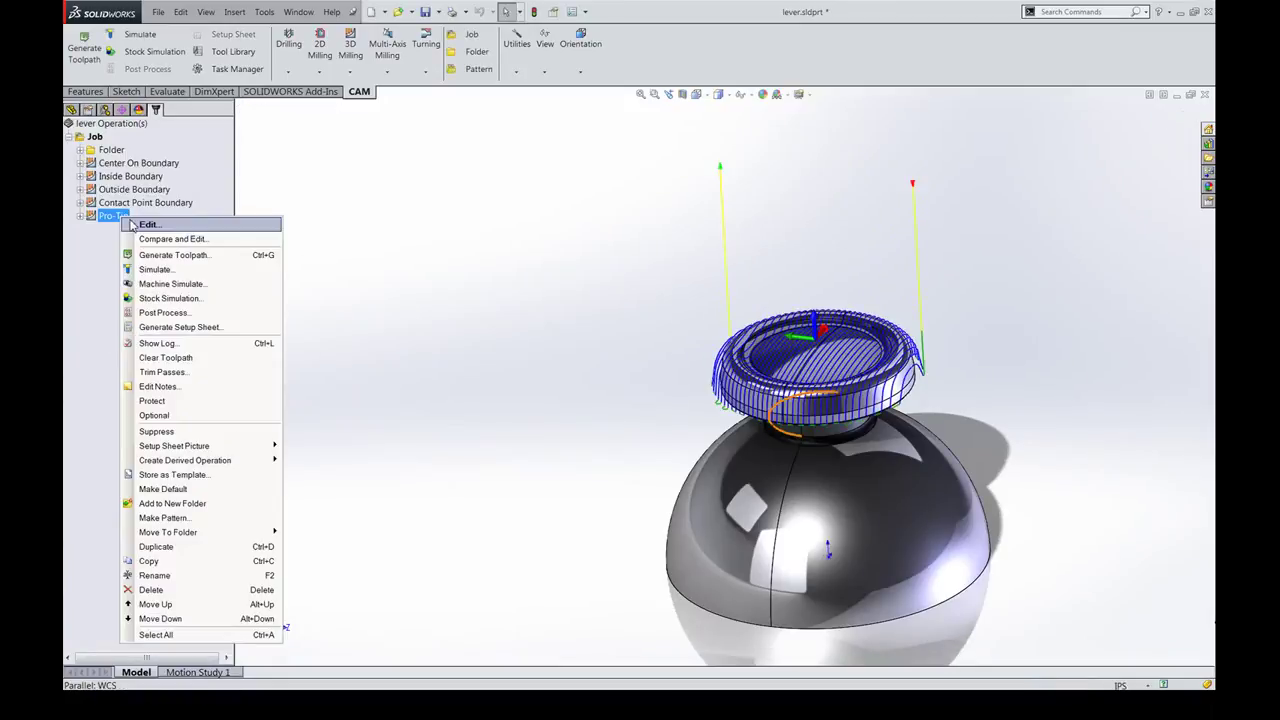
{"action": "left_click", "coordinate": [145, 230]}
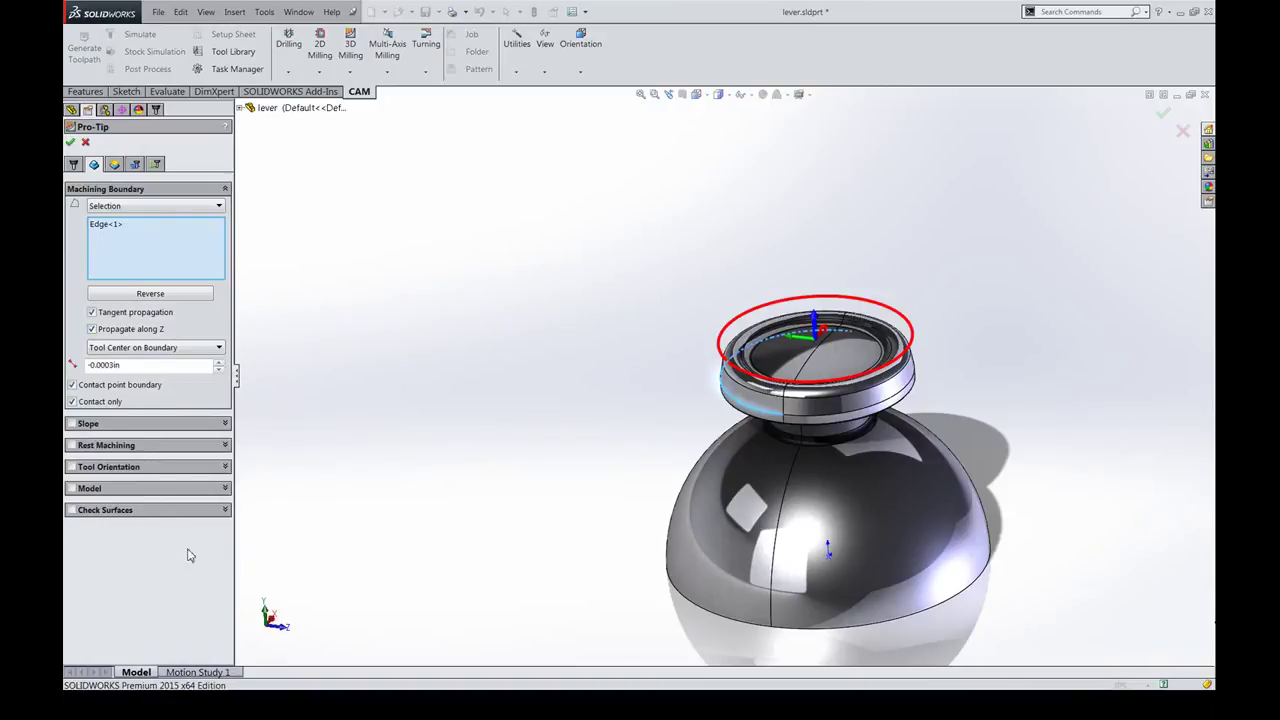
{"action": "right_click", "coordinate": [122, 543]}
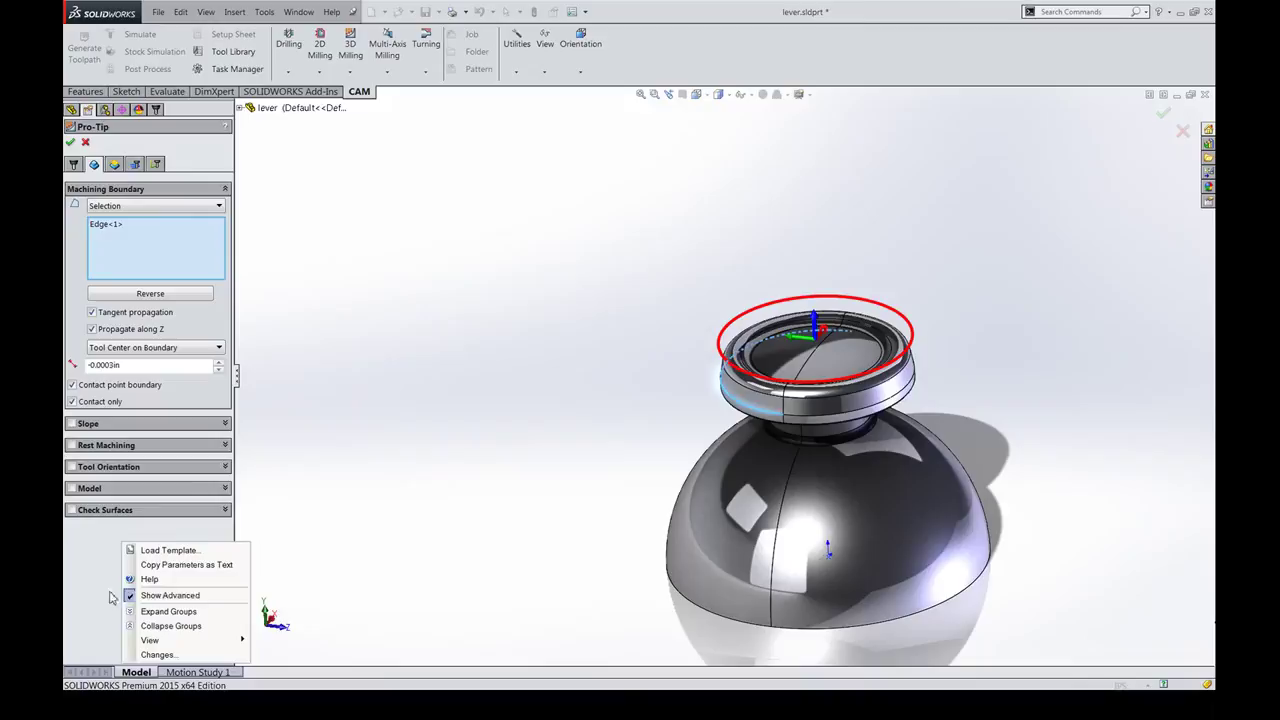
{"action": "left_click", "coordinate": [73, 610]}
{"action": "left_click", "coordinate": [150, 205]}
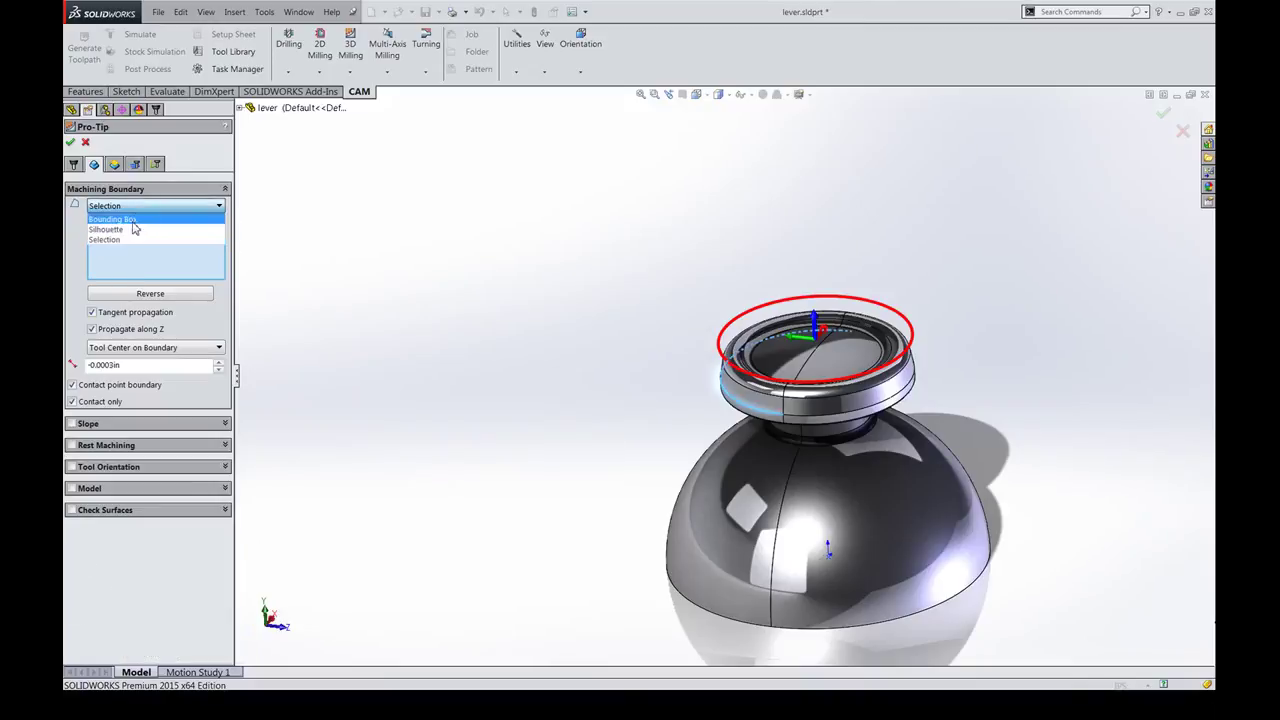
{"action": "left_click", "coordinate": [133, 229]}
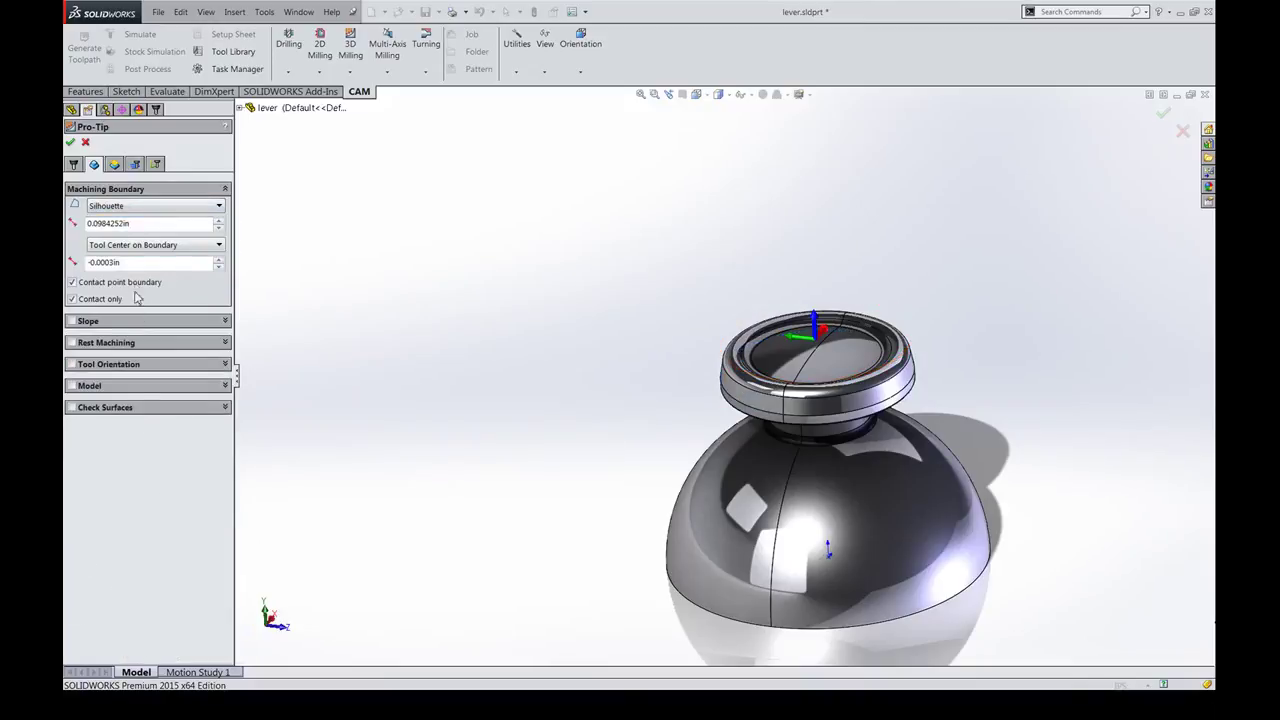
Hide the advanced parameters of the Silhouette boundary and show them again
{"action": "right_click", "coordinate": [127, 444]}
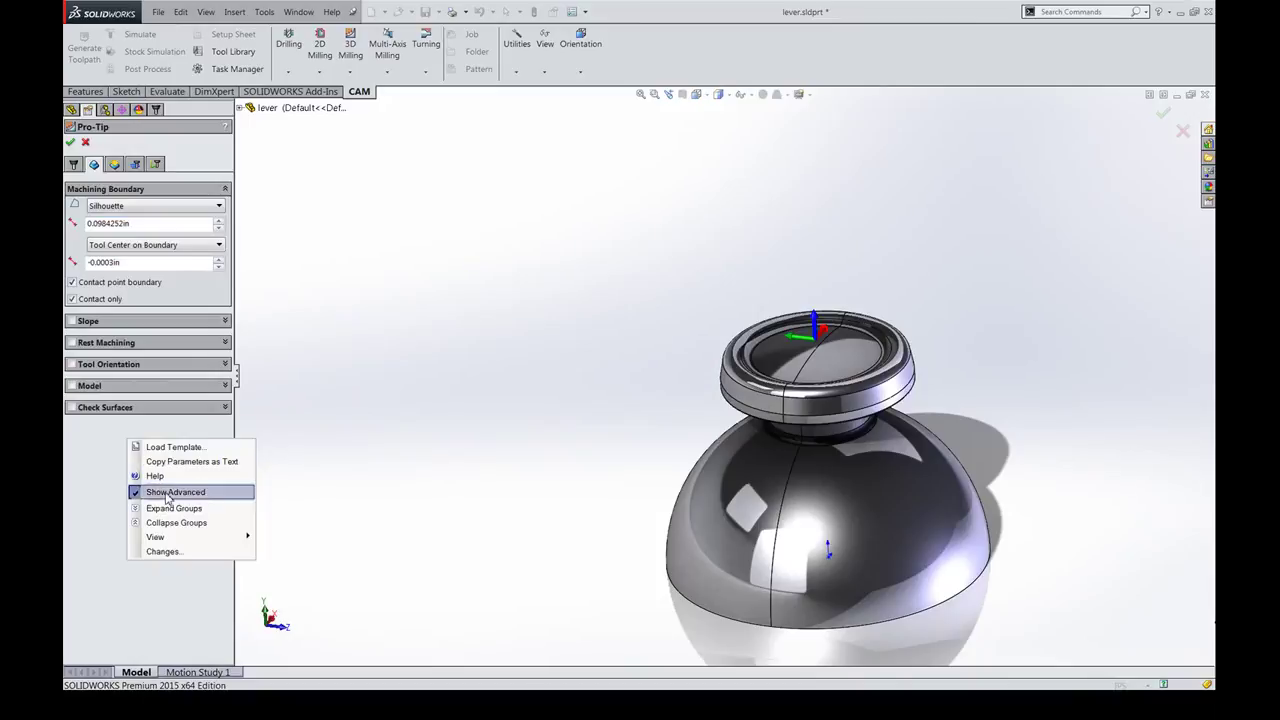
{"action": "left_click", "coordinate": [160, 492]}
{"action": "right_click", "coordinate": [148, 448]}
{"action": "left_click", "coordinate": [122, 471]}
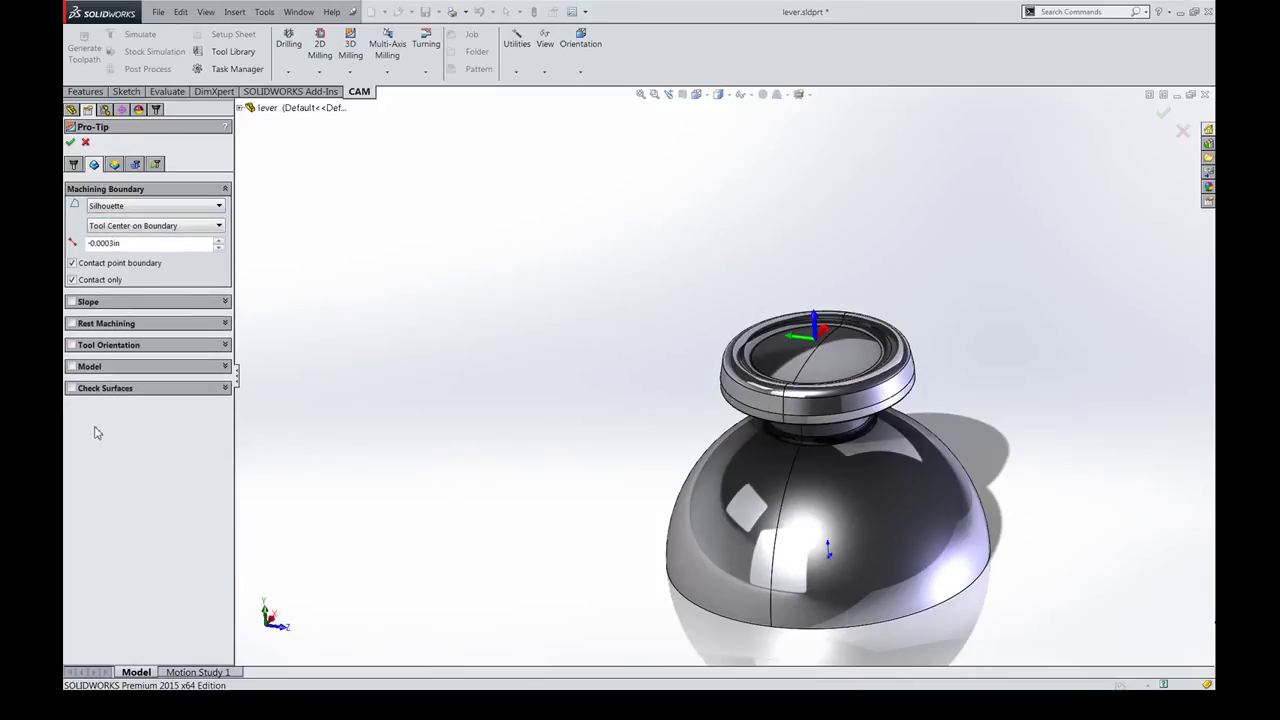
{"action": "right_click", "coordinate": [161, 451]}
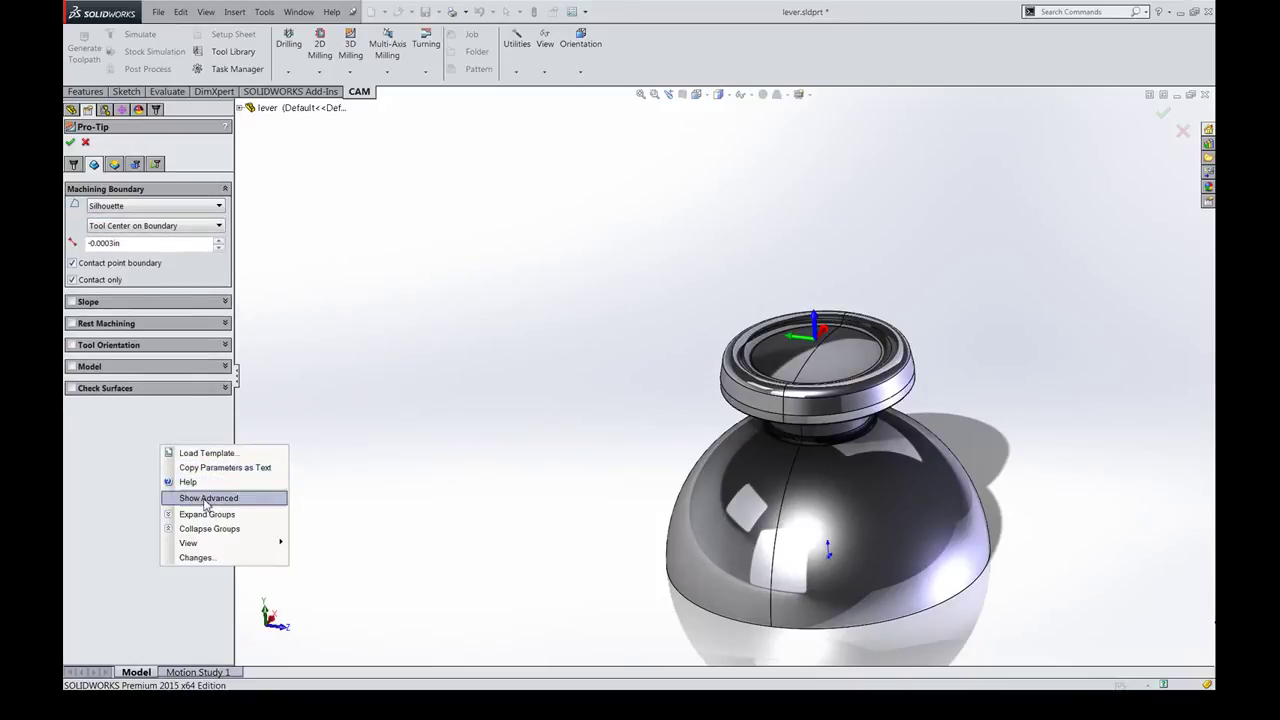
{"action": "left_click", "coordinate": [206, 498]}
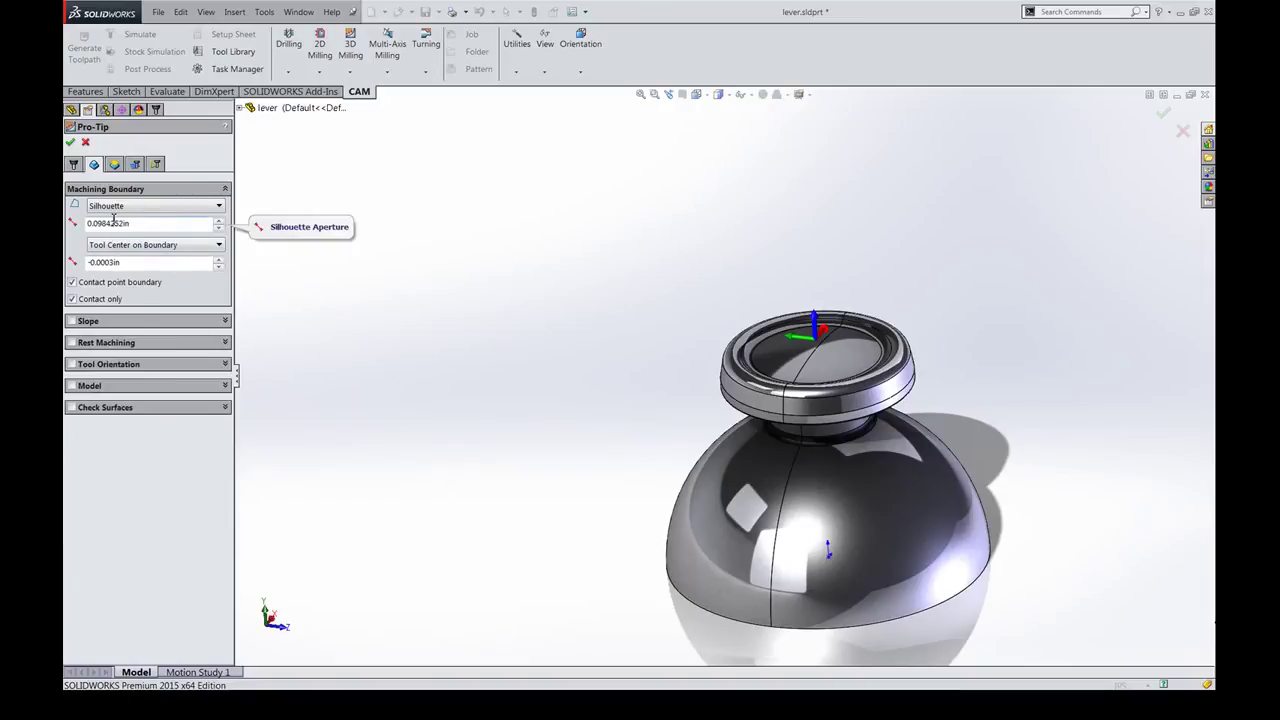
View the lever from the top and set the Silhouette Aperture to 0.01 in
{"action": "middle_click_drag", "start_coordinate": [925, 325], "coordinate": [936, 492]}
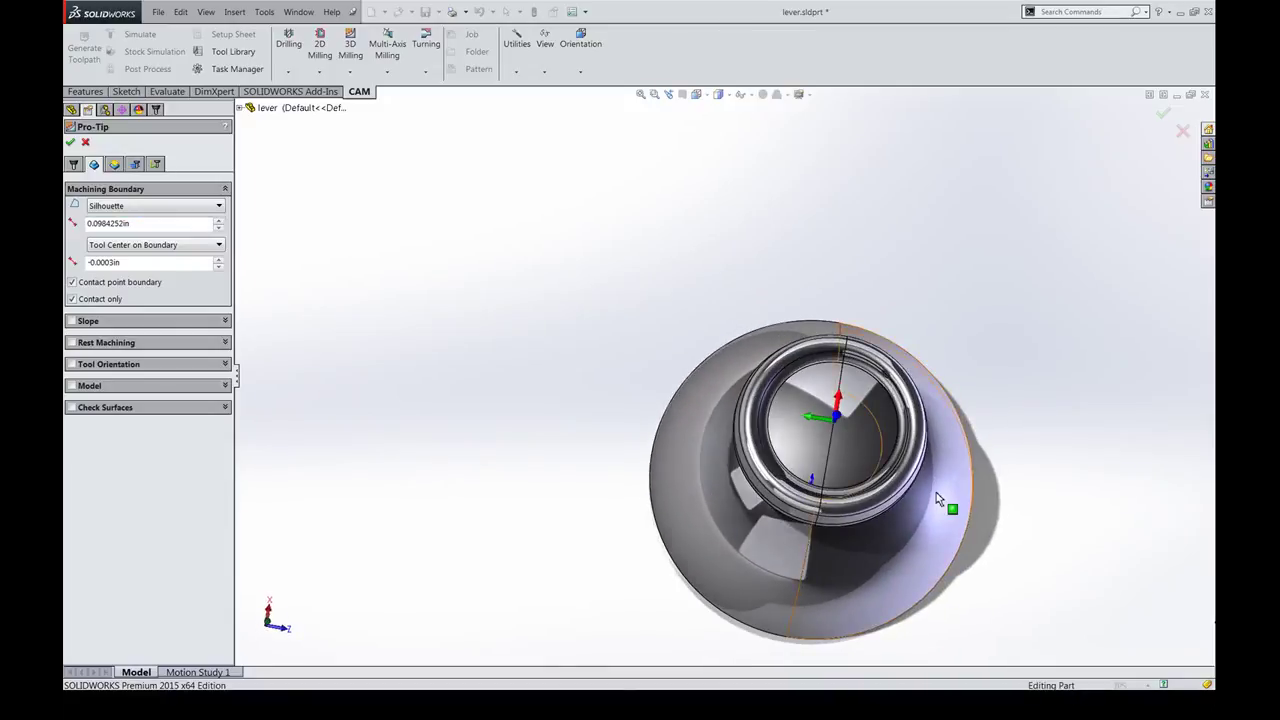
{"action": "key", "text": "ctrl+5"}
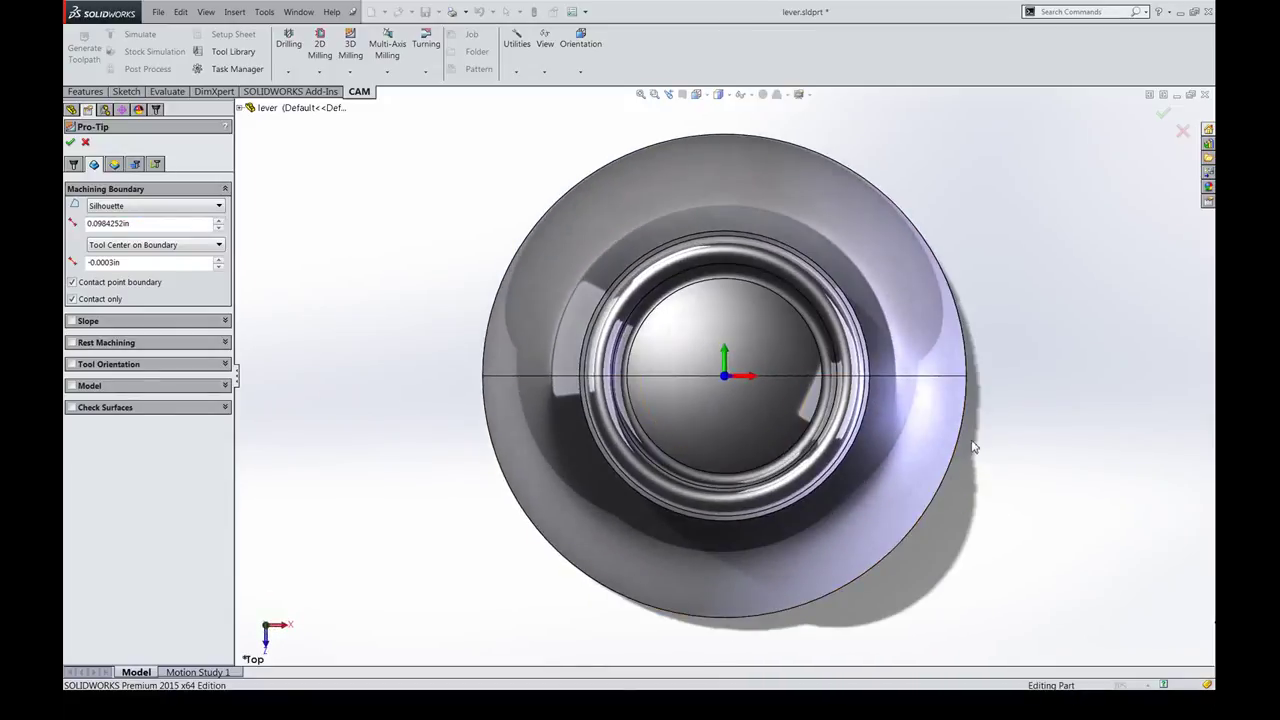
{"action": "scroll", "coordinate": [972, 441], "scroll_direction": "up", "scroll_amount": 1}
{"action": "scroll", "coordinate": [998, 272], "scroll_direction": "down", "scroll_amount": 1}
{"action": "scroll", "coordinate": [998, 270], "scroll_direction": "up", "scroll_amount": 1}
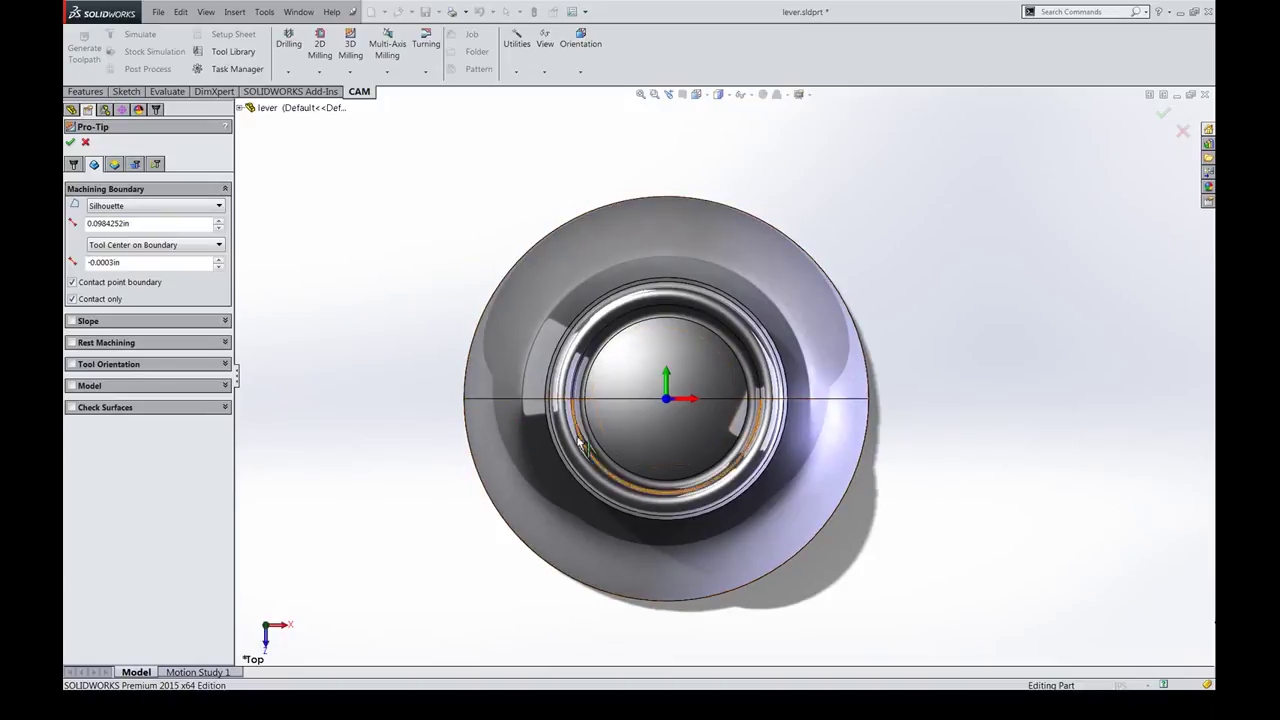
{"action": "left_click_drag", "start_coordinate": [150, 224], "coordinate": [99, 235]}
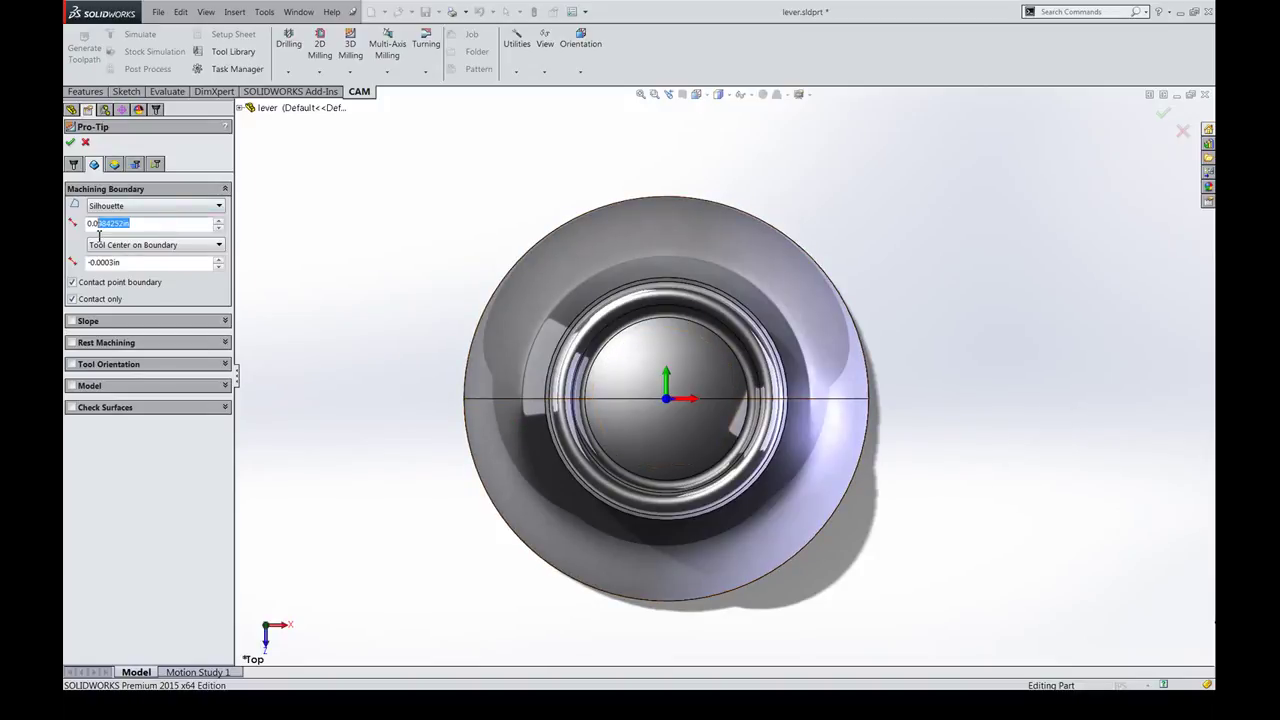
{"action": "left_click_drag", "start_coordinate": [181, 225], "coordinate": [98, 233]}
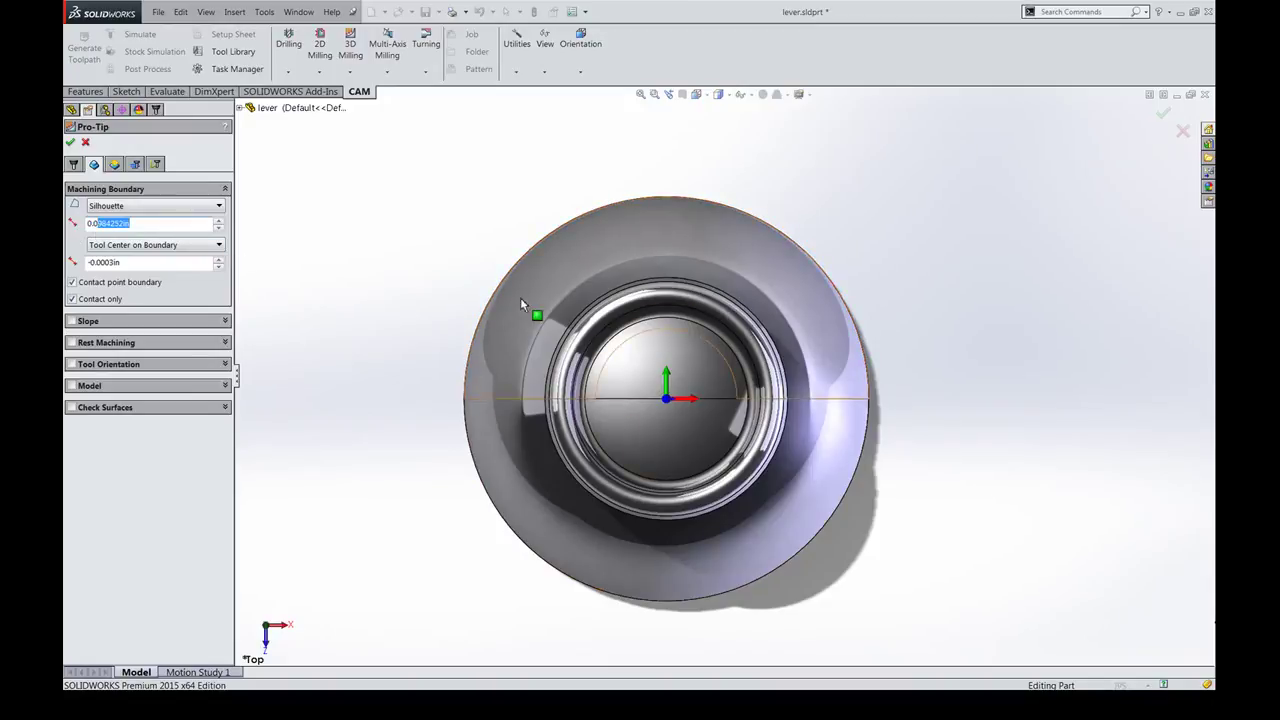
{"action": "type", "text": "1"}
{"action": "key", "text": "Return"}
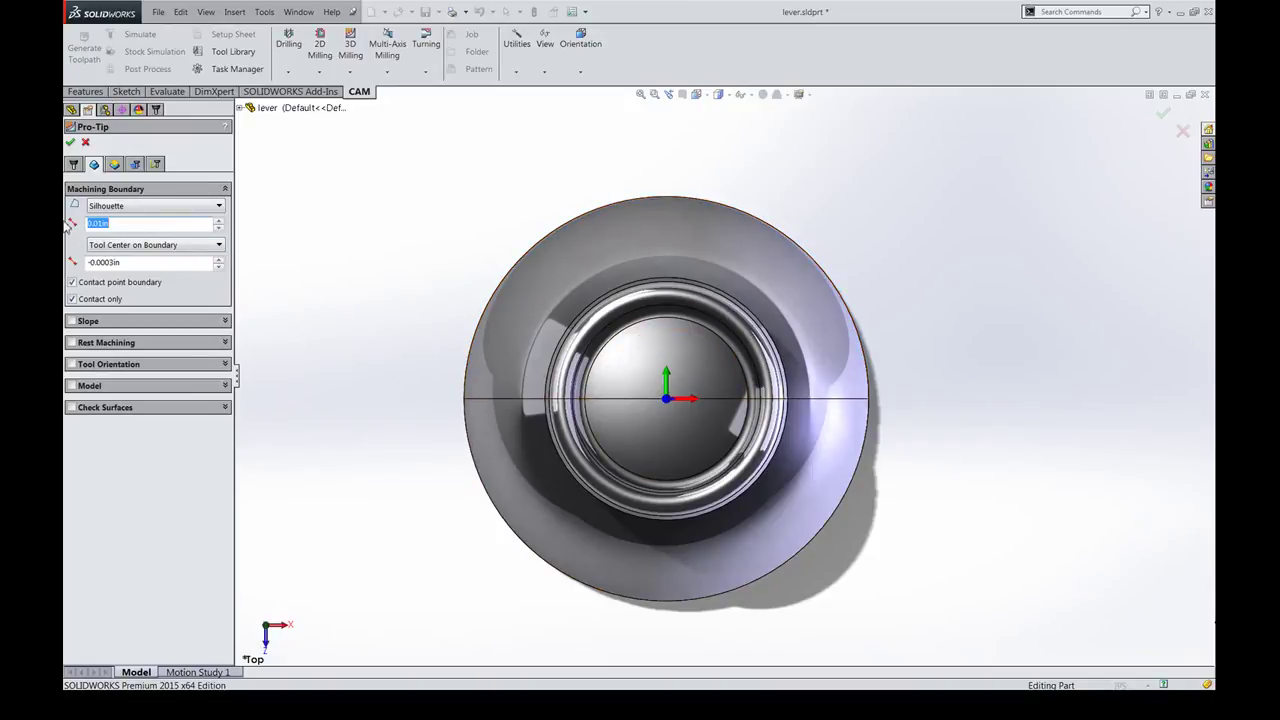